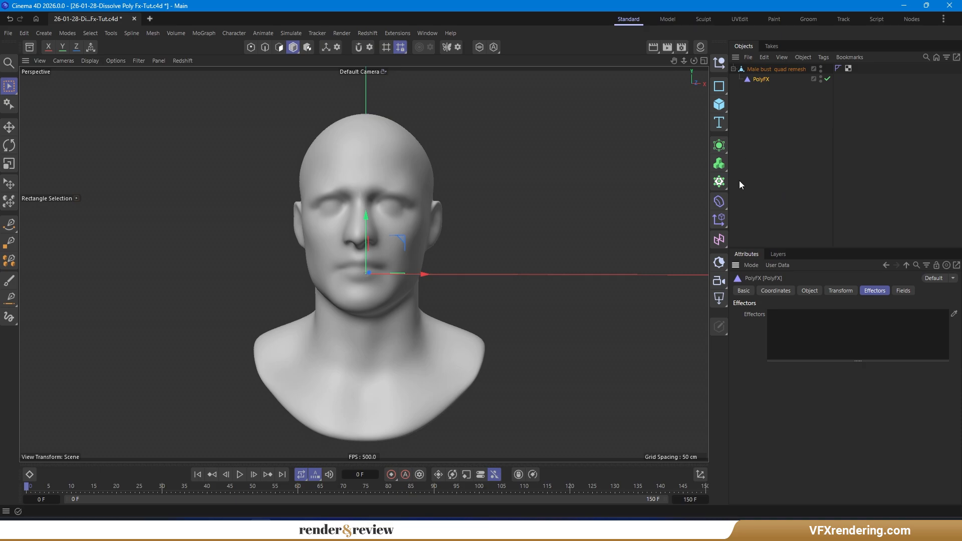
- Add a Plain effector to the PolyFX and set its Y position offset to 35 cm
left_click(718, 221)
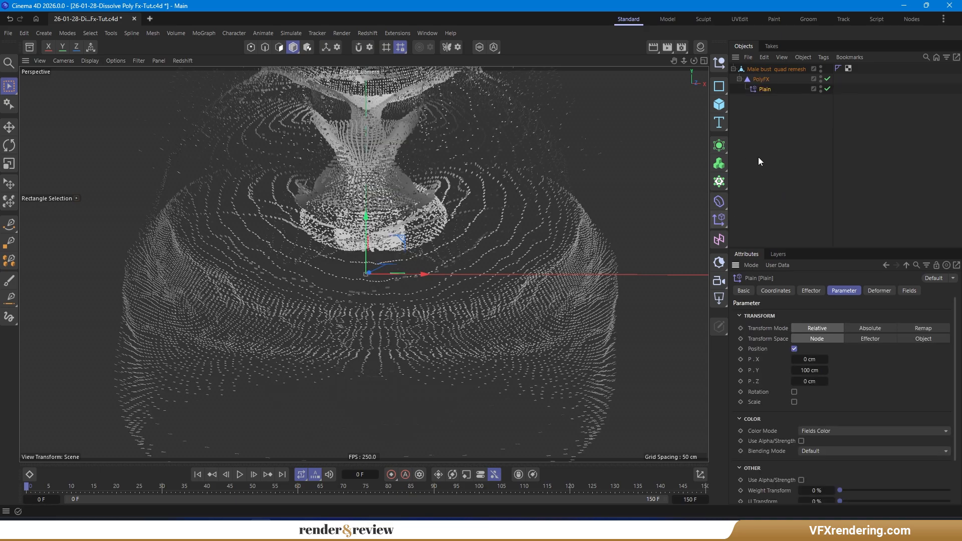
left_click_drag(437, 294, 408, 242, "alt")
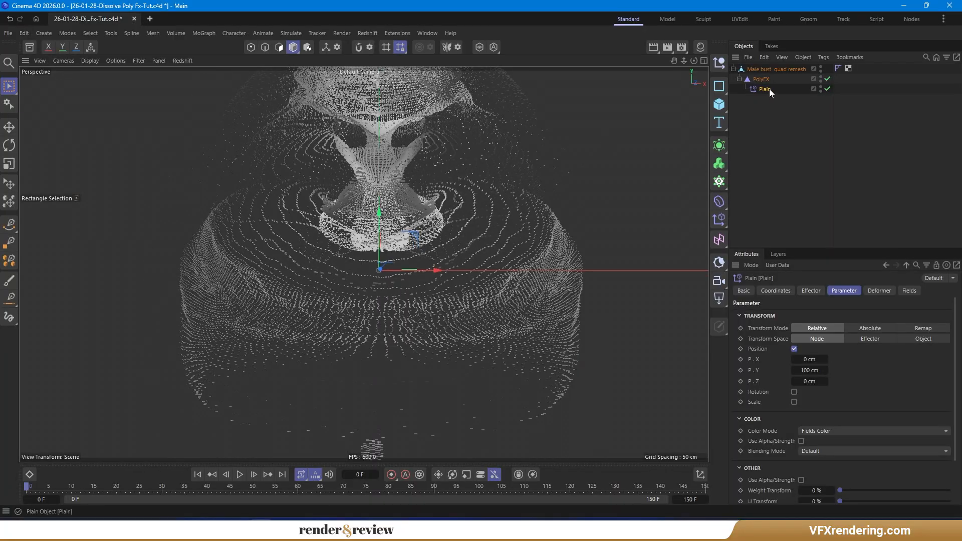
left_click(808, 371)
type("35")
key("Return")
mouse_move(421, 240)
left_mouse_down("alt")
mouse_move(404, 232)
mouse_move(419, 227)
left_mouse_up("alt")
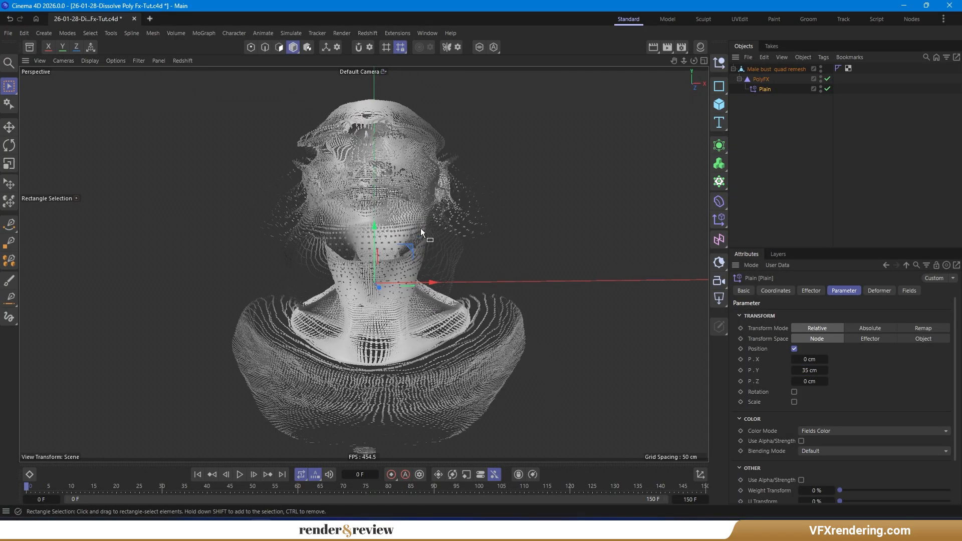
- Add a null object named Setup and nest the bust hierarchy inside it
left_click(909, 291)
left_click(719, 64)
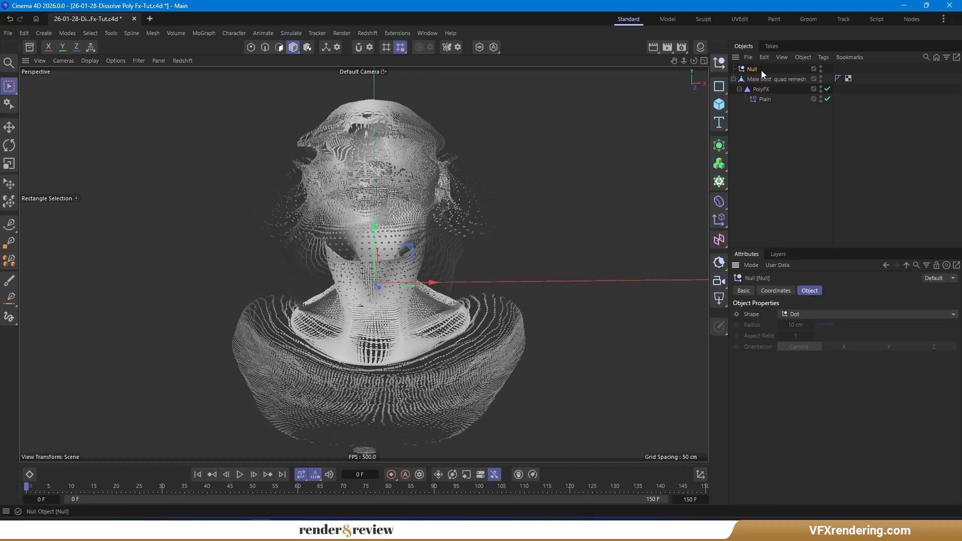
double_click(756, 69)
type("Setup")
key("Return")
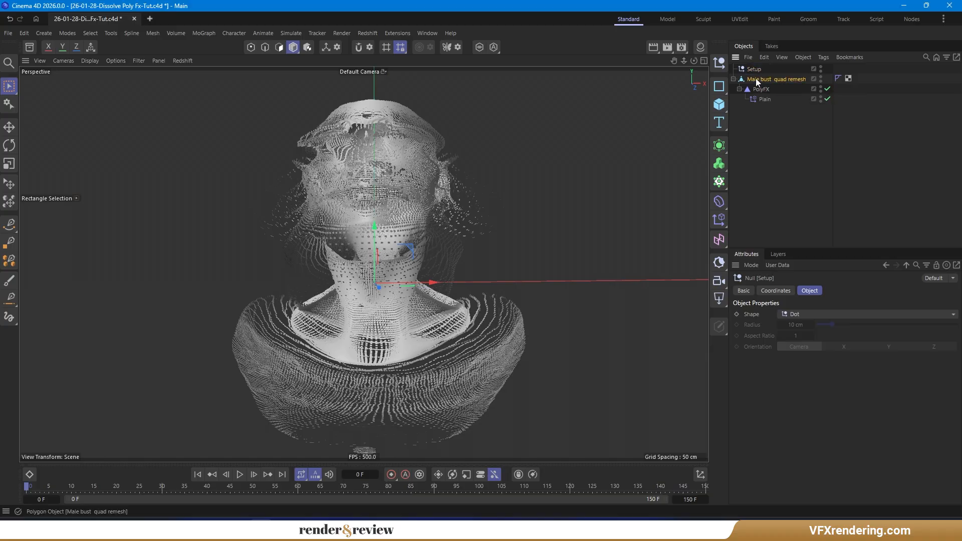
left_click_drag(756, 80, 756, 70)
left_click(769, 137)
- Add another null object and rename it Fields
left_click(719, 63)
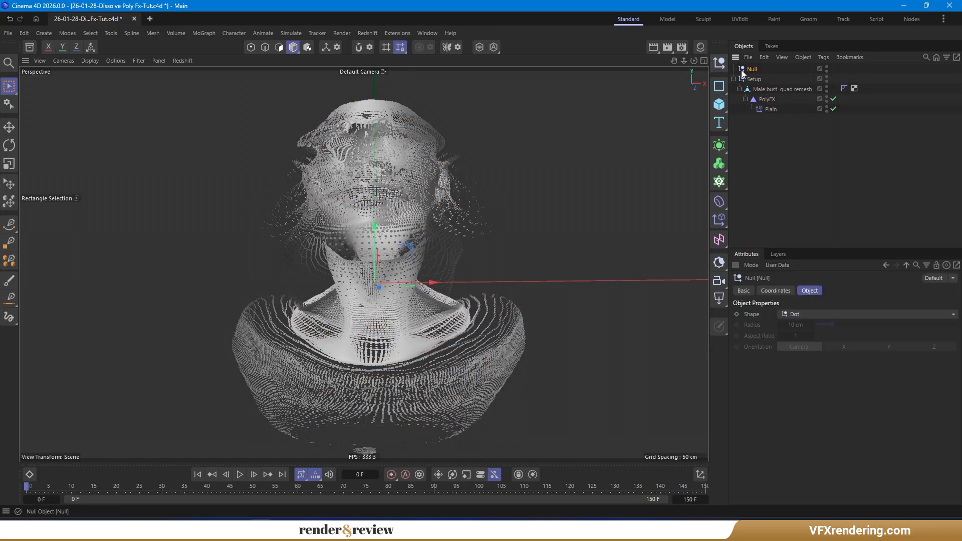
double_click(752, 69)
type("Fie")
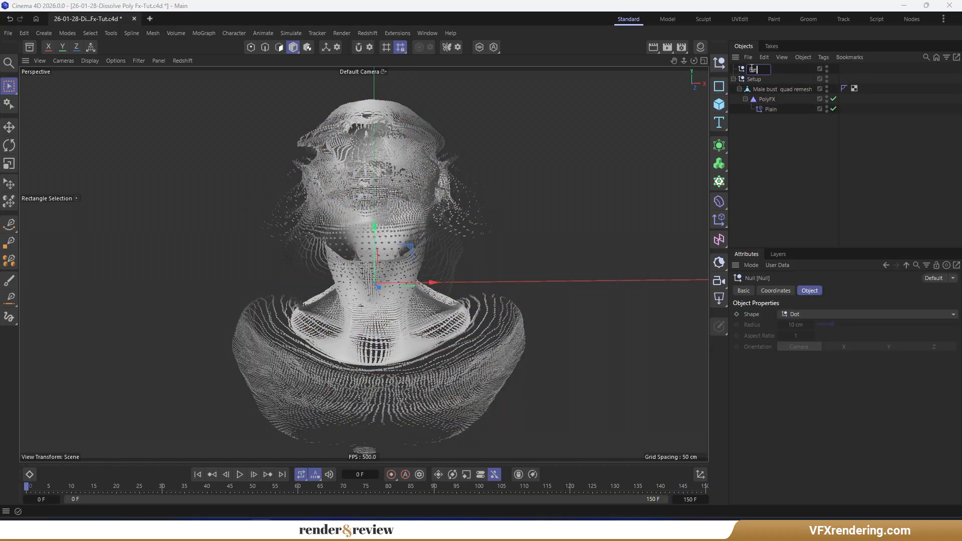
type("lds")
key("Return")
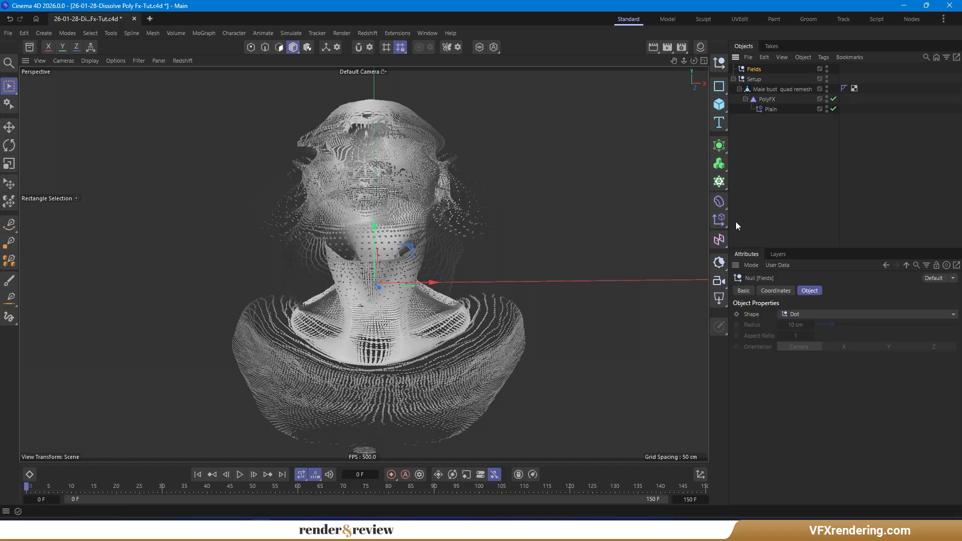
- Add a Spherical Field and set its size to 50 cm
left_click(717, 240)
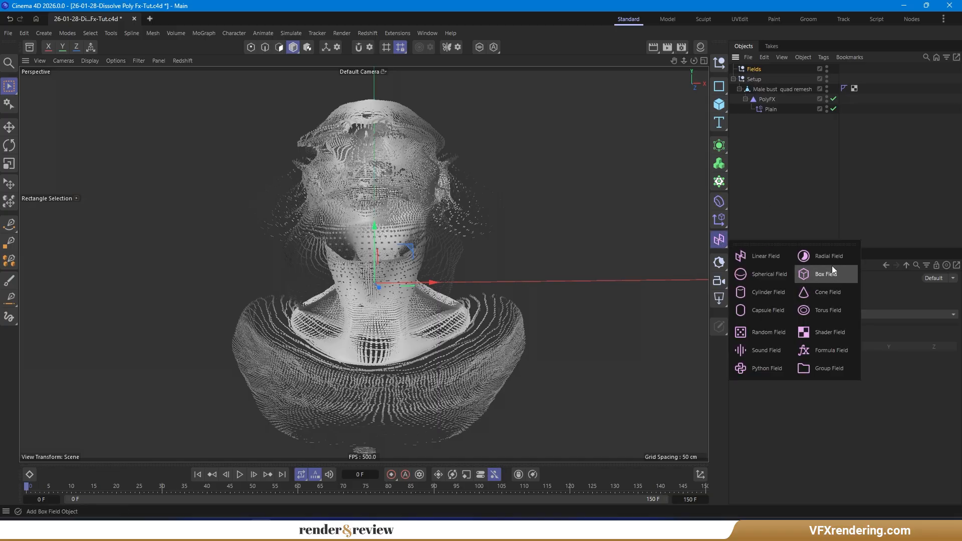
left_click(774, 274)
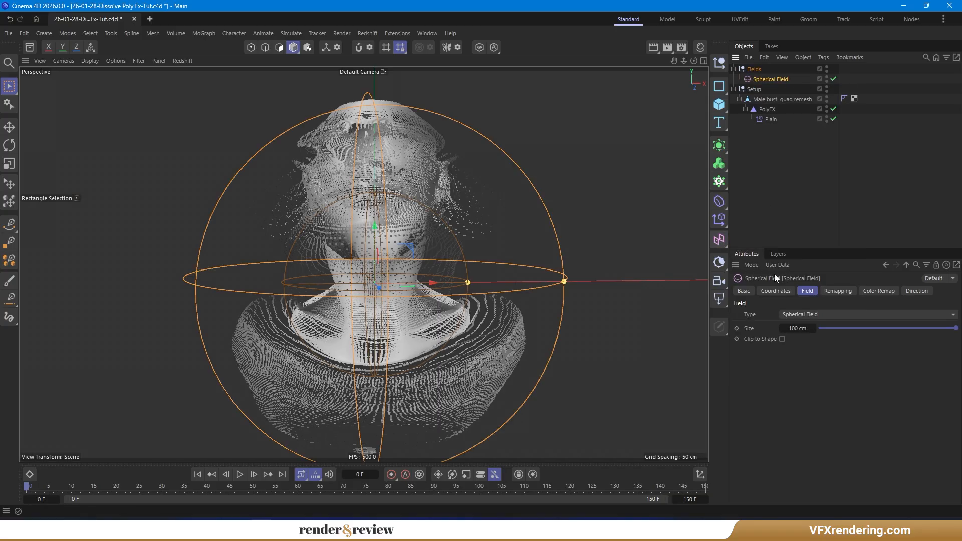
double_click(797, 328)
type("50")
key("Return")
- Link the Spherical Field into the Plain effector's fields and move the field up over the face
left_click(766, 119)
left_click_drag(770, 80, 757, 338)
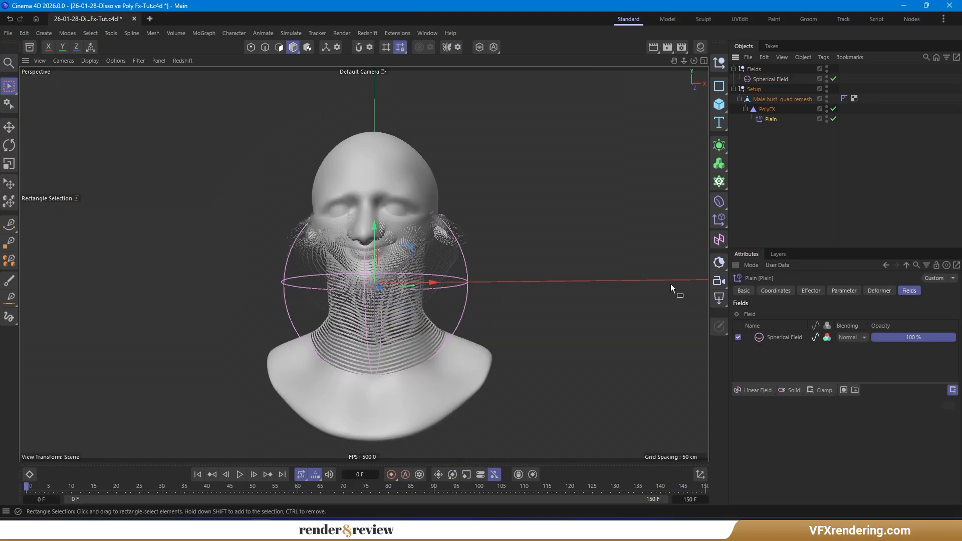
left_click(761, 78)
left_click_drag(421, 242, 409, 186)
- Set the Spherical Field's remapping inner offset to 50% and contour mode to Curve
left_click(840, 292)
mouse_move(887, 404)
left_mouse_down()
mouse_move(834, 404)
mouse_move(950, 405)
mouse_move(874, 407)
left_mouse_up()
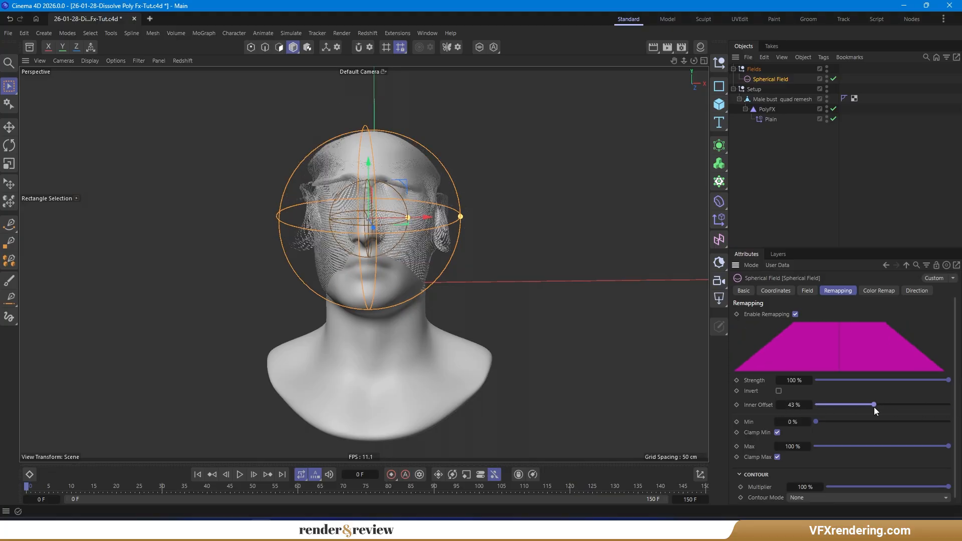
right_click(810, 405)
left_click(811, 497)
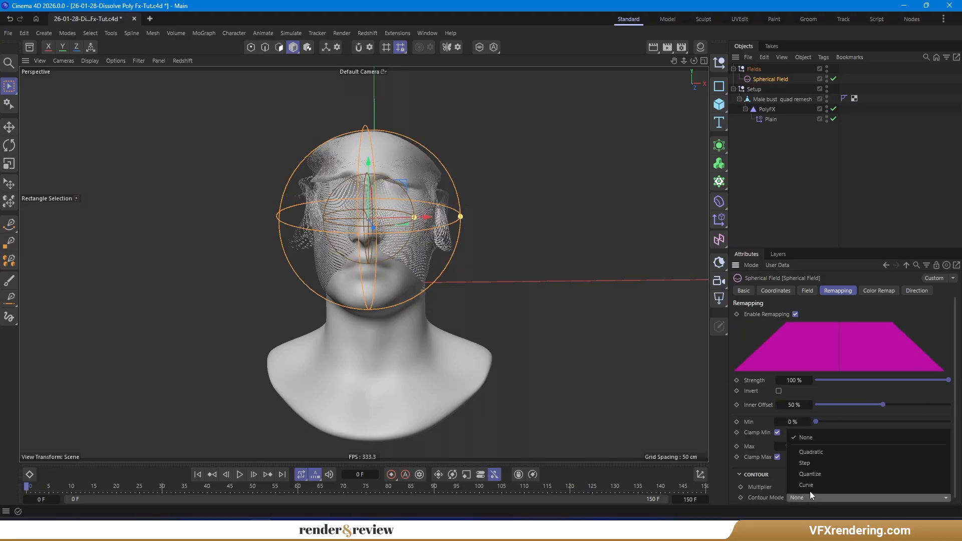
left_click(810, 487)
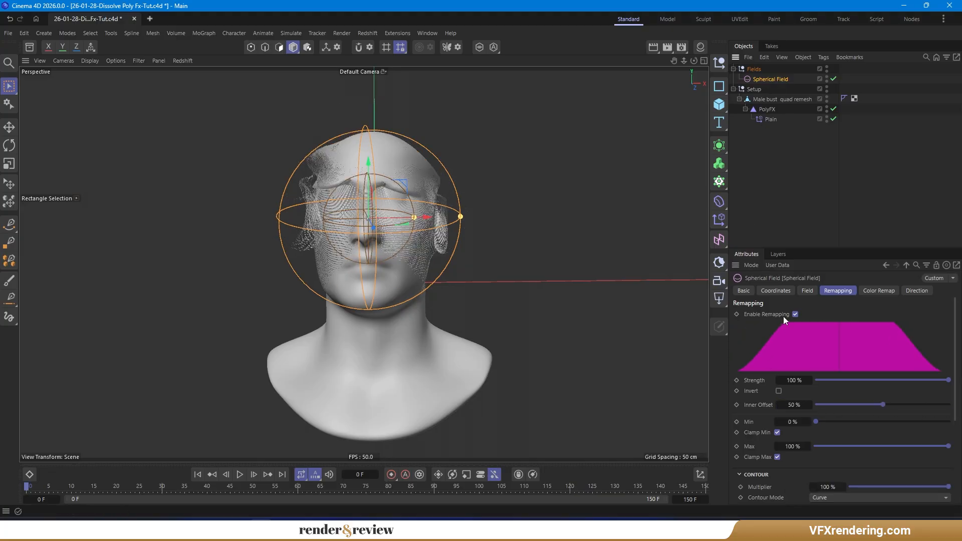
- Set the Spherical Field's size to 75 cm and move it down over the head
left_click(807, 290)
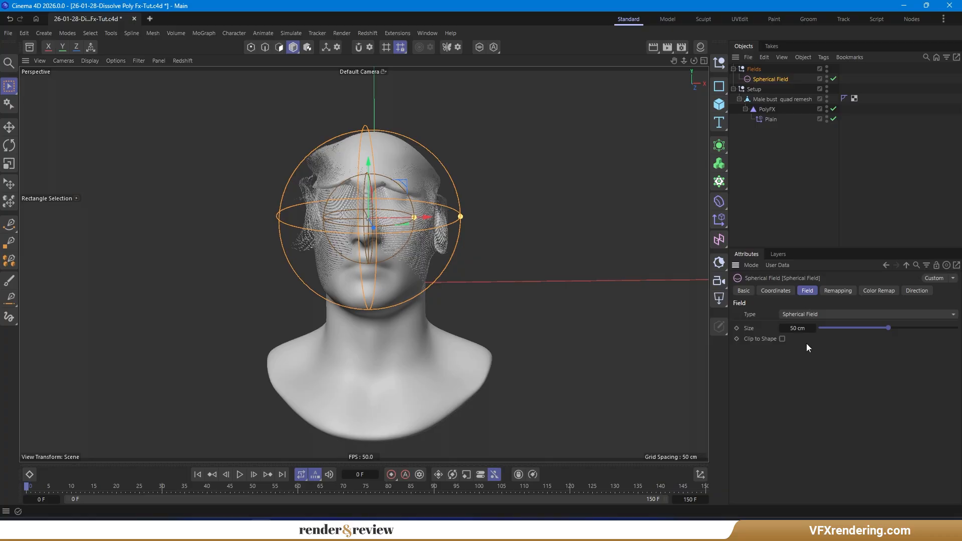
type("75")
key("Return")
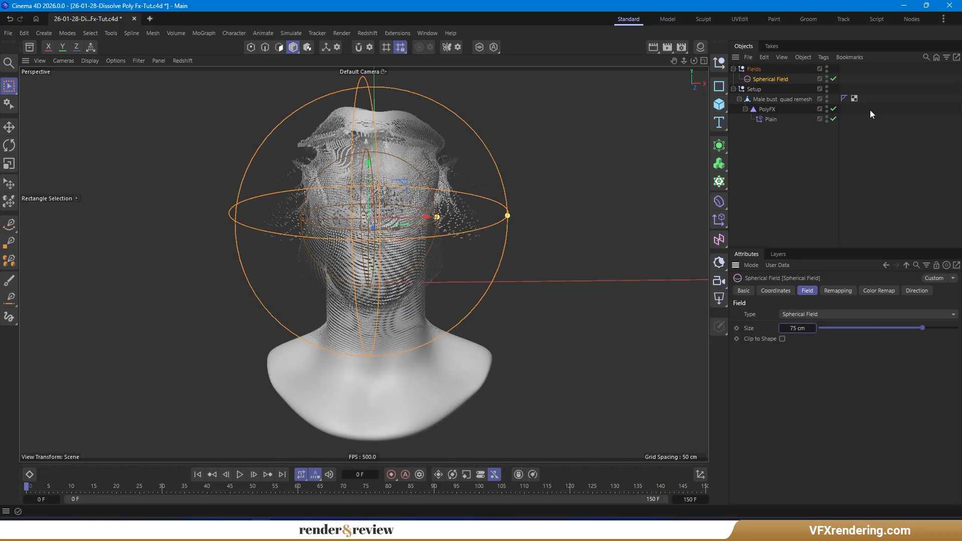
left_click_drag(406, 189, 419, 229)
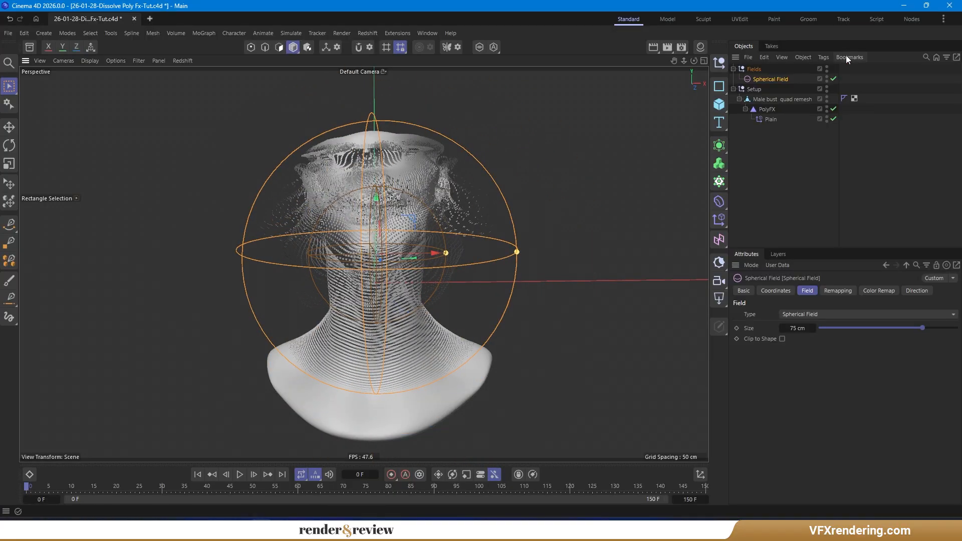
- Disable the Spherical Field and remove it from the Plain effector's field list
left_click(833, 79)
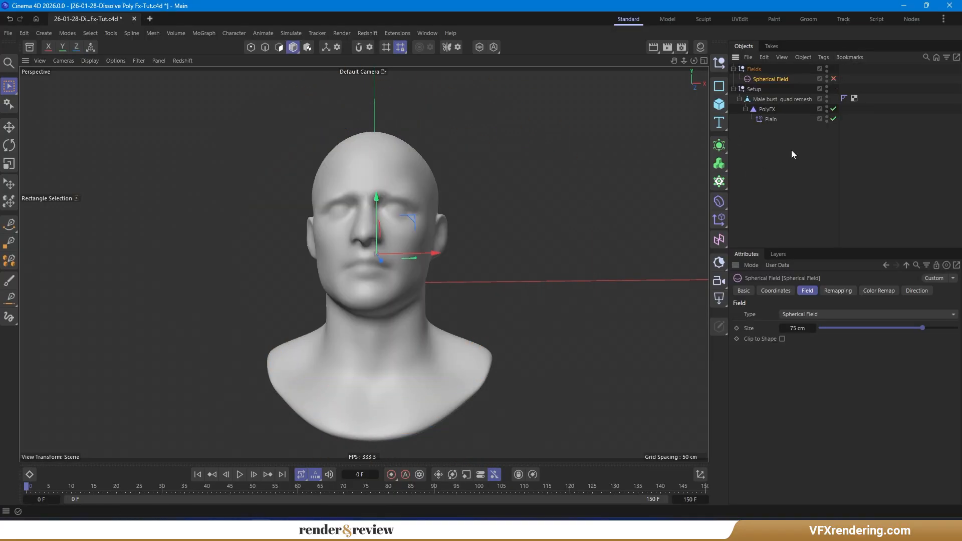
left_click(777, 120)
left_click(782, 336)
key("Delete")
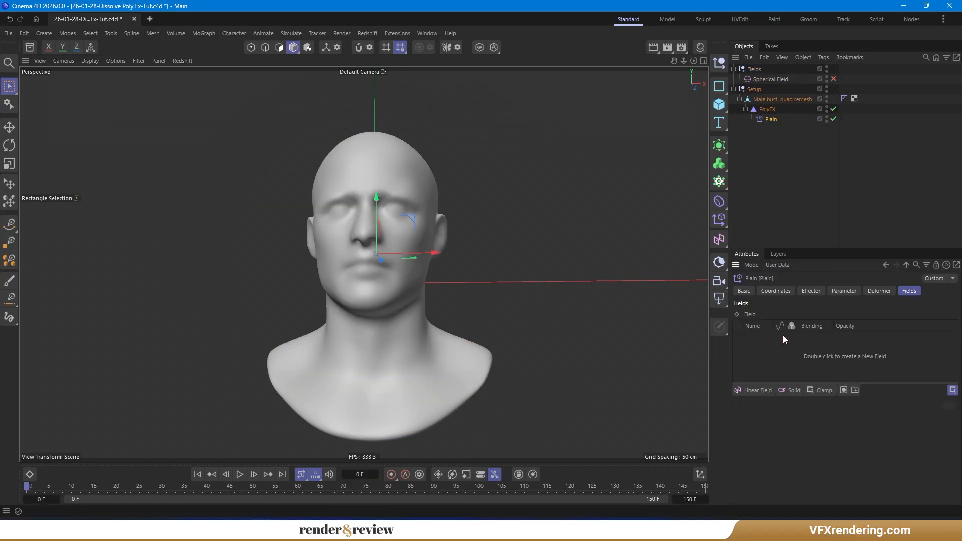
left_click_drag(424, 281, 437, 278, "alt")
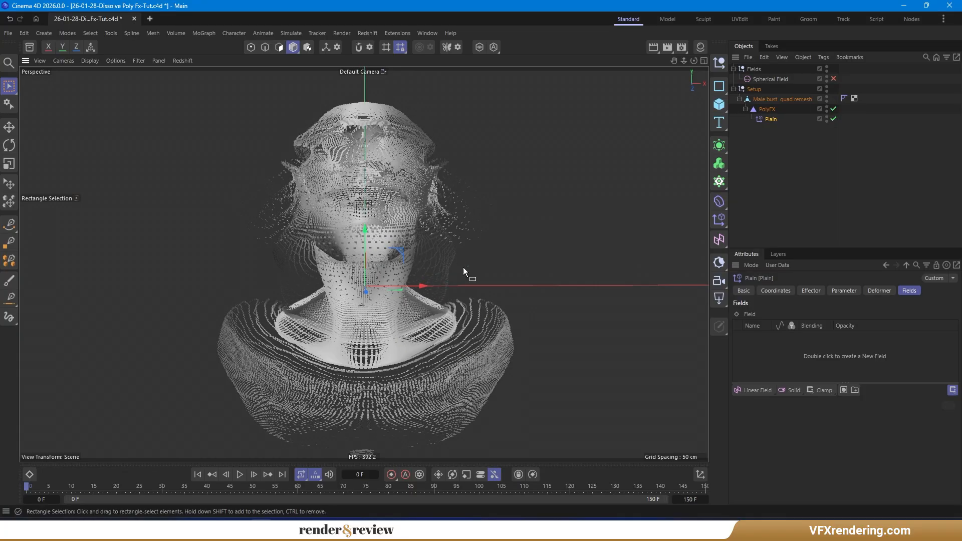
- Rename the Plain effector to Plain Y
double_click(770, 120)
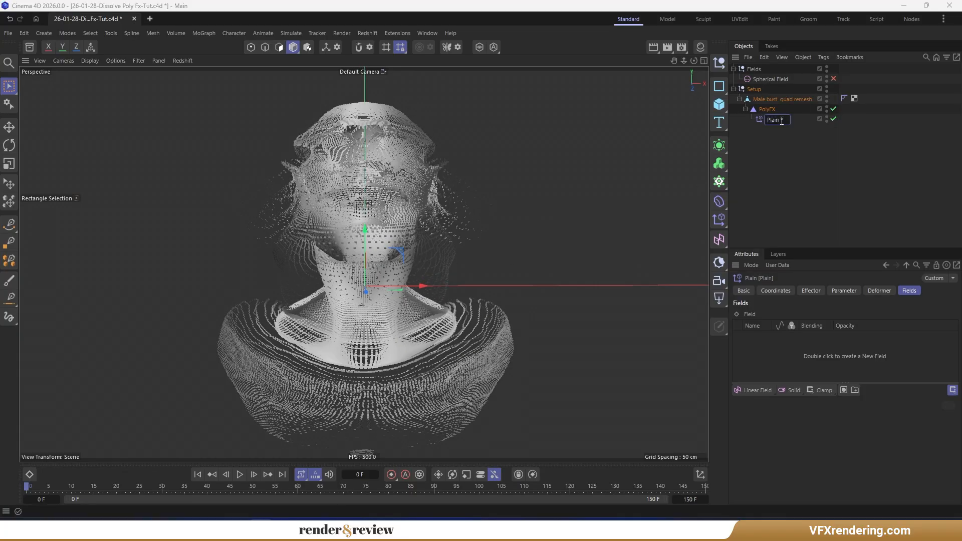
type("Y")
key("Return")
- Re-enable the Spherical Field and add it to the Plain Y effector's fields
left_click(799, 80)
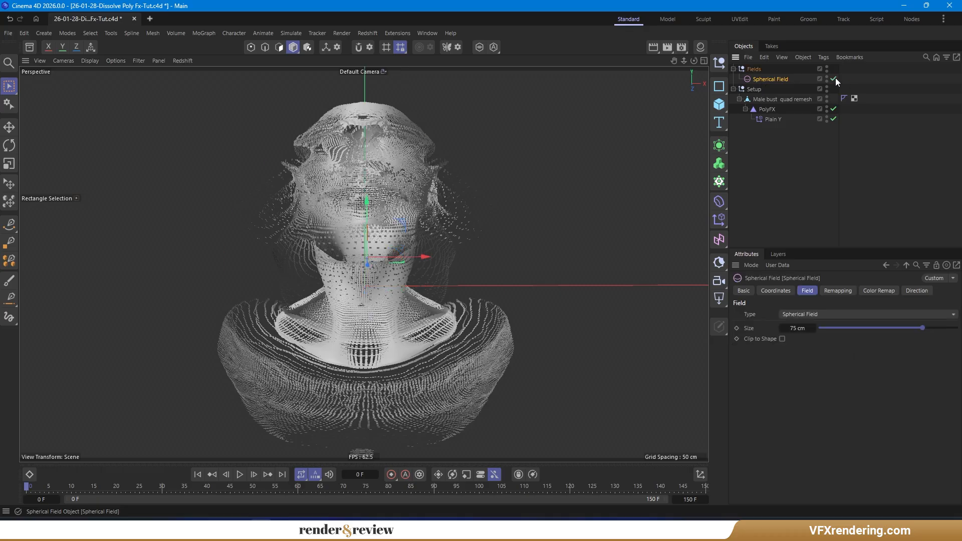
left_click(772, 119)
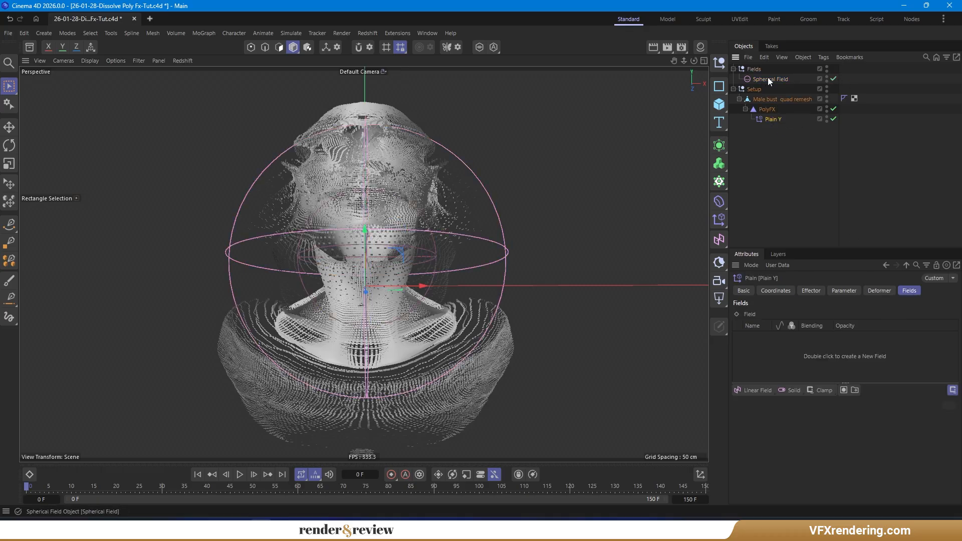
left_click_drag(767, 77, 767, 348)
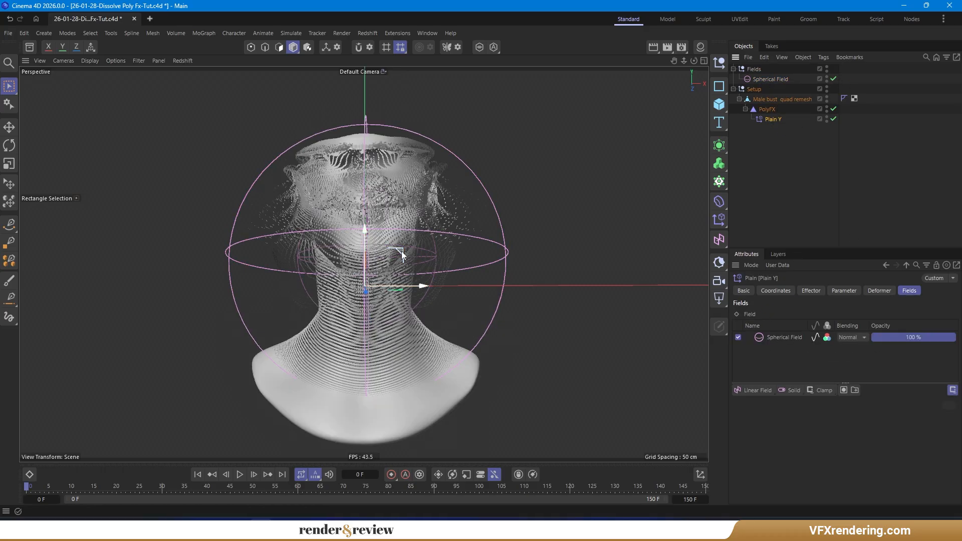
- Move the Spherical Field lower on the bust
left_click(772, 79)
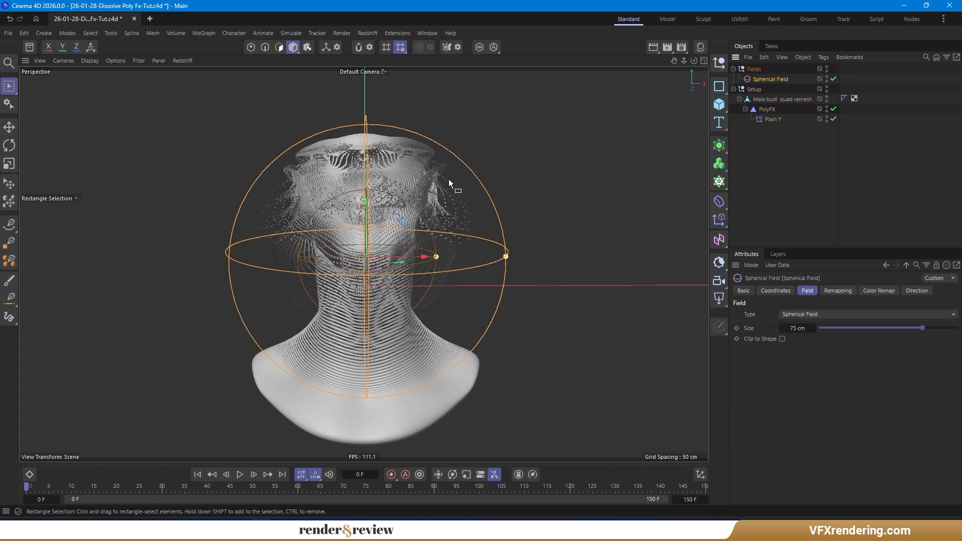
left_click_drag(403, 223, 400, 247)
mouse_move(406, 297)
left_mouse_down("alt")
mouse_move(354, 296)
mouse_move(380, 296)
left_mouse_up("alt")
- Switch the viewport display to shading with wireframe lines
key("n")
key("b")
scroll(385, 261, "up", 5)
left_click_drag(362, 253, 410, 266, "alt")
scroll(412, 265, "down", 4)
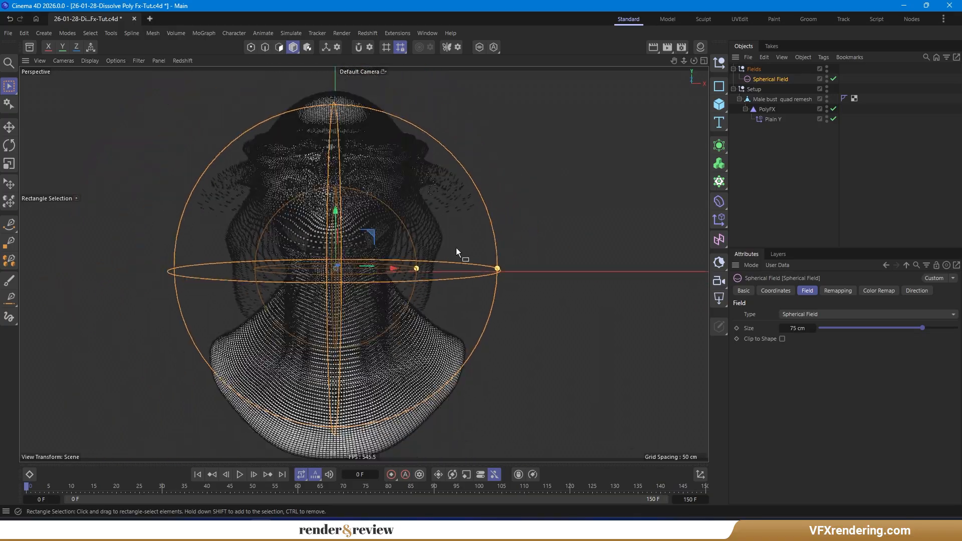
- Add a Random effector to the PolyFX
left_click(766, 110)
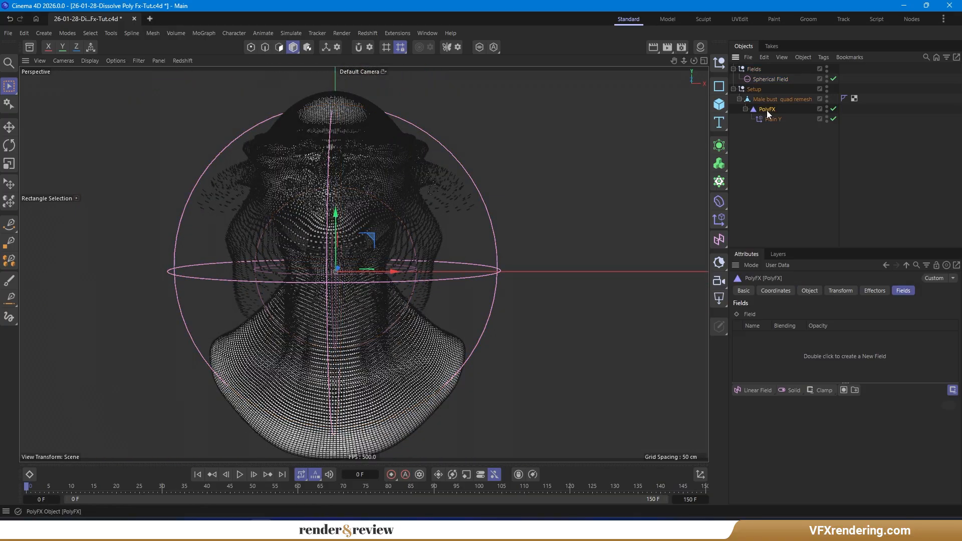
left_click(725, 226)
left_click(802, 276)
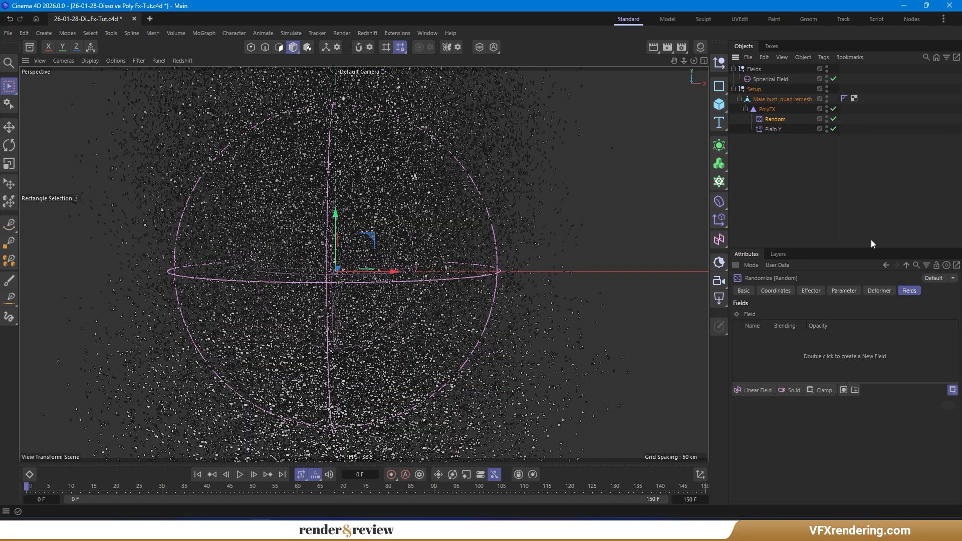
- Link the Spherical Field to the Random effector and set its X and Z position randomness to 20 cm
left_click_drag(751, 79, 765, 319)
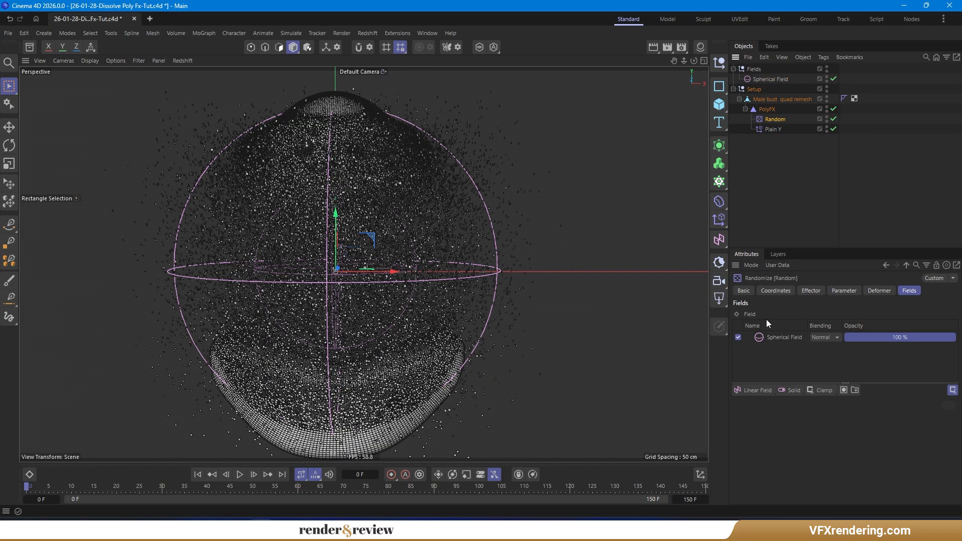
left_click(822, 291)
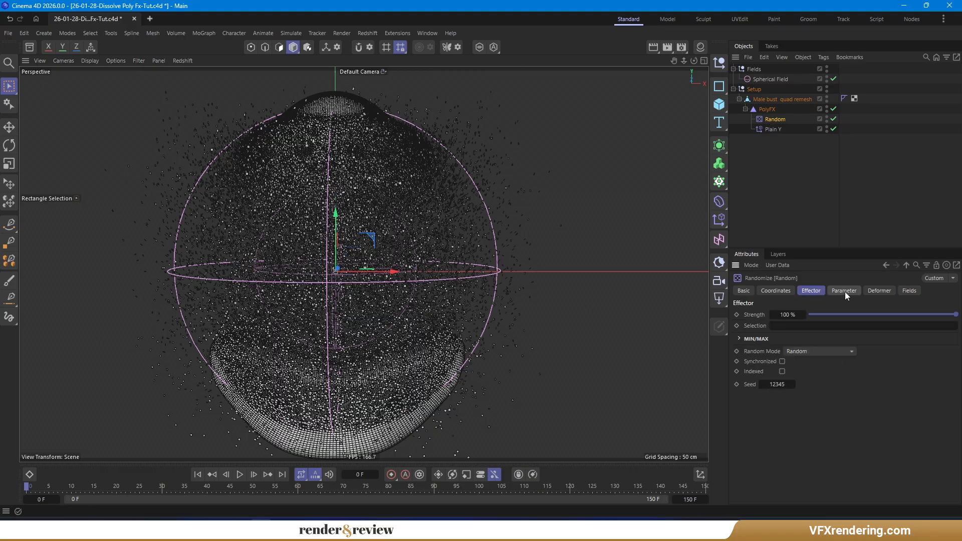
left_click(845, 292)
left_click(808, 359)
type("20")
left_click(809, 381)
type("20")
key("Return")
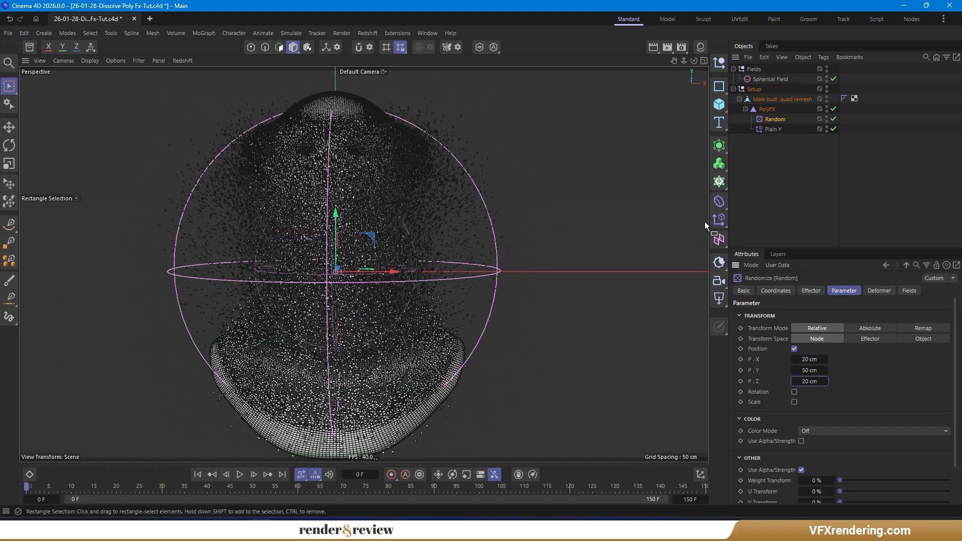
- Set the Spherical Field's size to 50 cm and place it over the top of the head
left_click(773, 79)
left_click_drag(375, 235, 557, 237)
left_click(803, 329)
type("50")
key("Return")
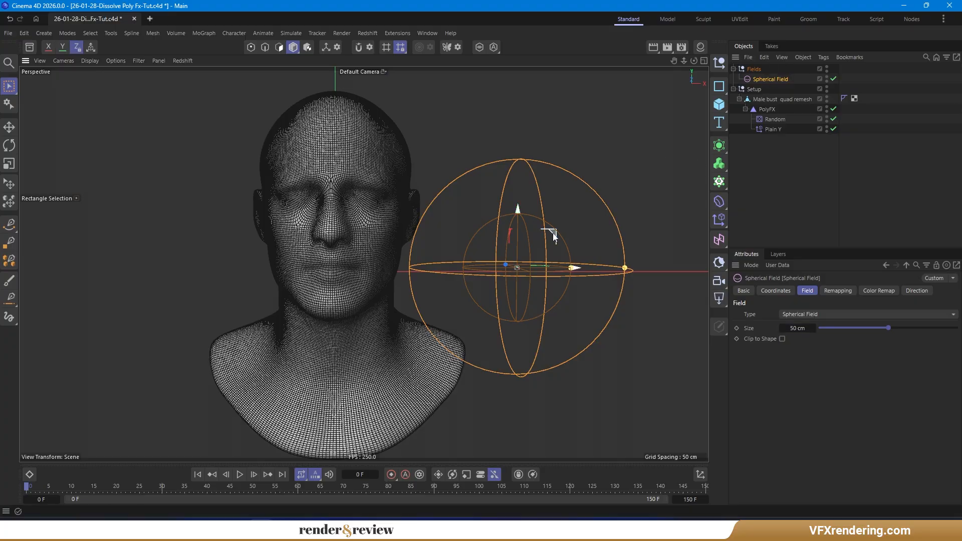
mouse_move(549, 233)
left_mouse_down()
mouse_move(266, 228)
mouse_move(257, 79)
mouse_move(369, 85)
mouse_move(370, 182)
mouse_move(379, 114)
mouse_move(368, 118)
left_mouse_up()
- Enable rotation on the Random effector and set R.H to 90°, R.P to 75° and R.B to 60°
left_click(775, 119)
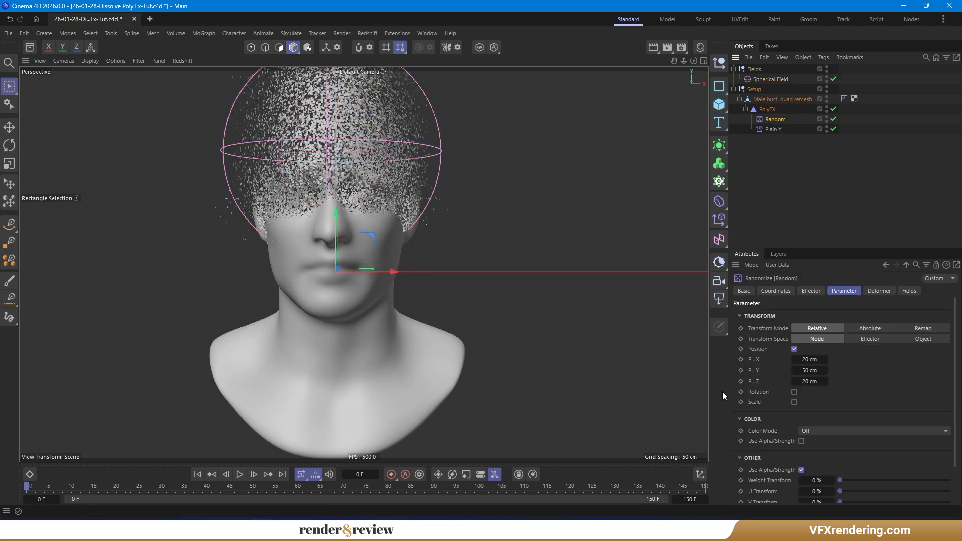
double_click(810, 402)
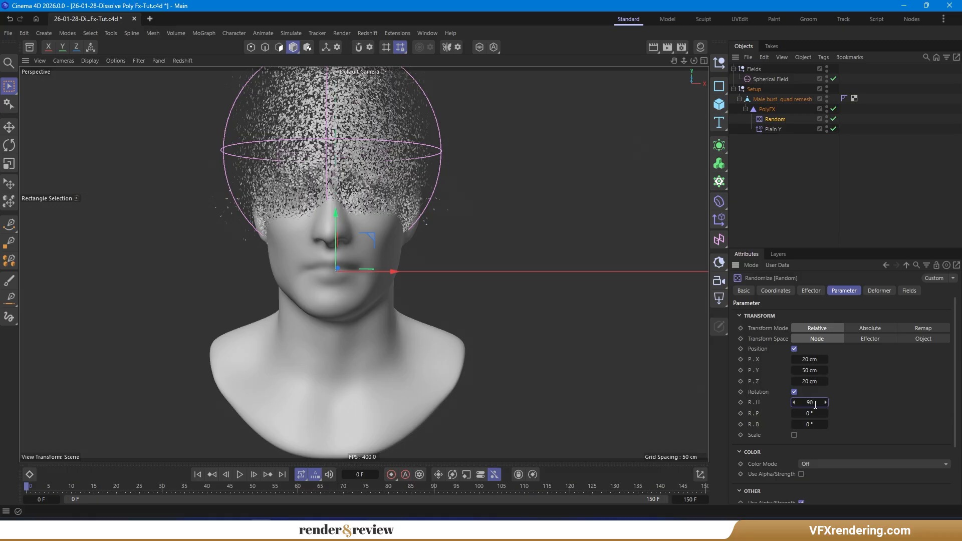
type("90")
key("Return")
double_click(811, 413)
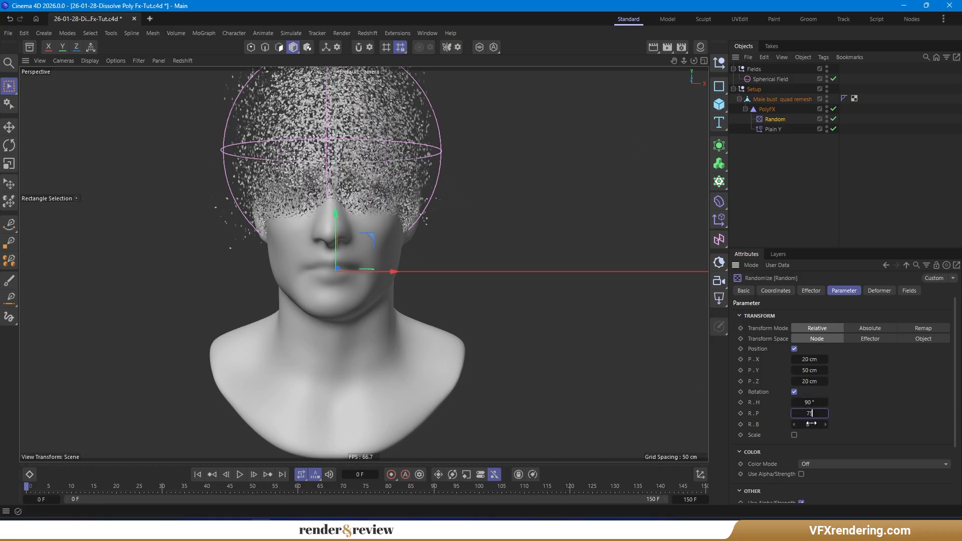
type("75")
key("Return")
double_click(811, 424)
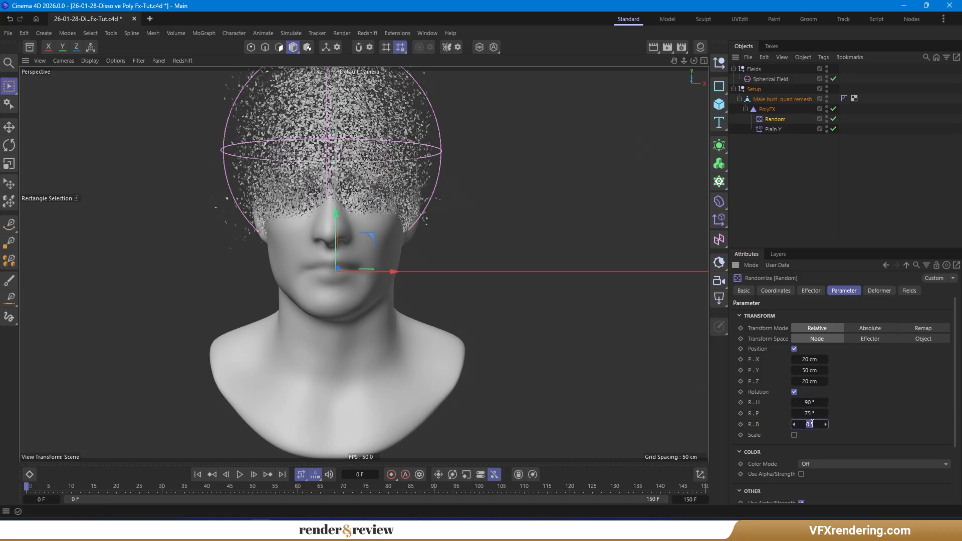
type("60")
key("Return")
- Move the Spherical Field down over the chin and neck
left_click(781, 79)
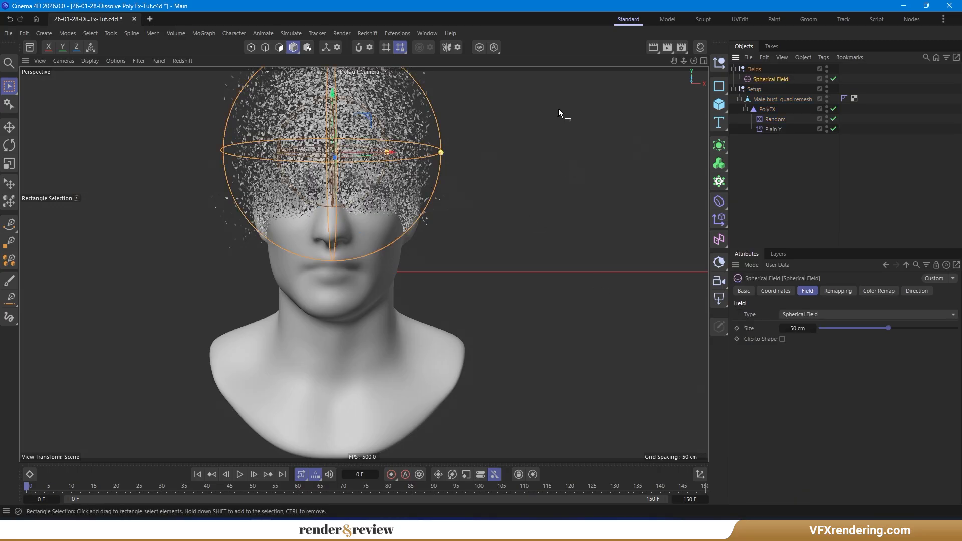
left_click_drag(375, 117, 369, 274)
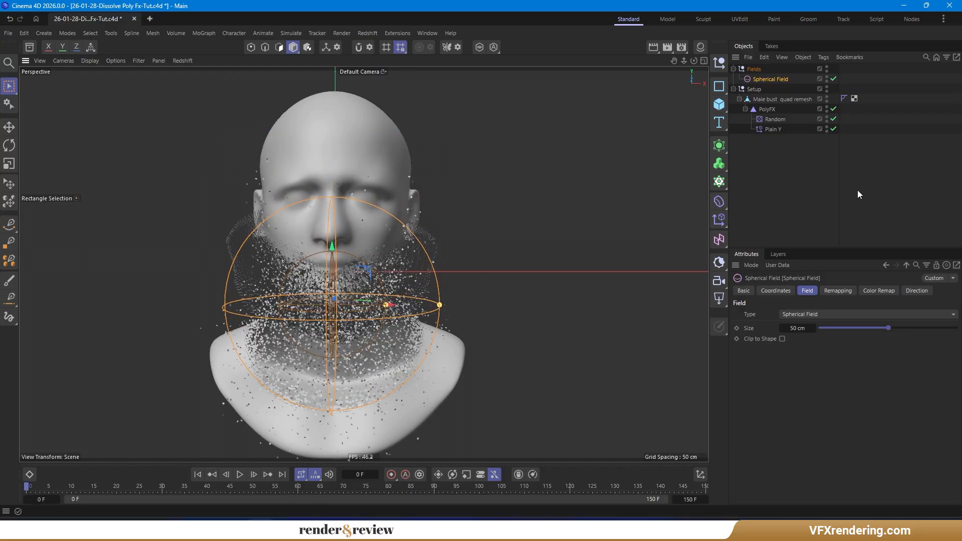
left_click(767, 109)
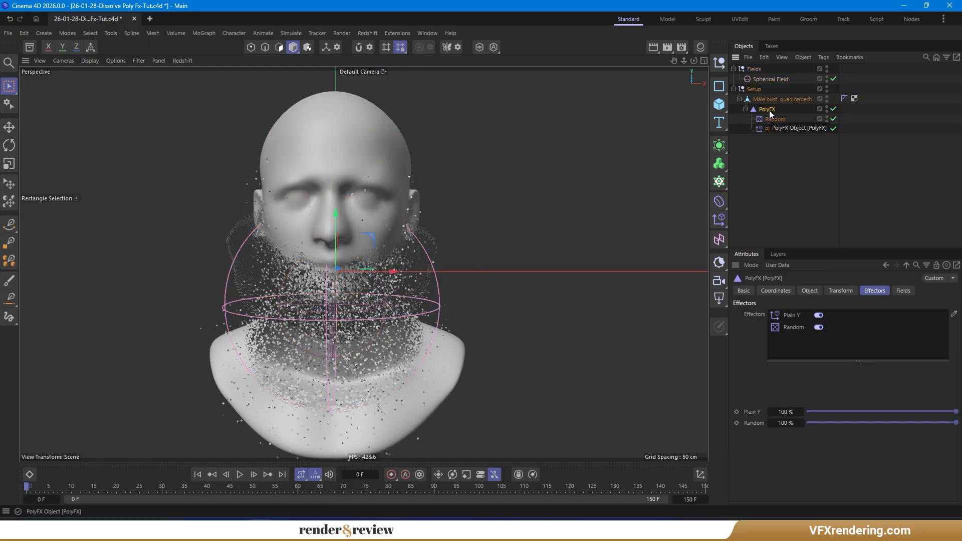
- Add another Plain effector under PolyFX and rename it "Plain Scale"
left_click(719, 220)
left_click_drag(770, 120, 774, 140)
double_click(773, 139)
left_click(786, 139)
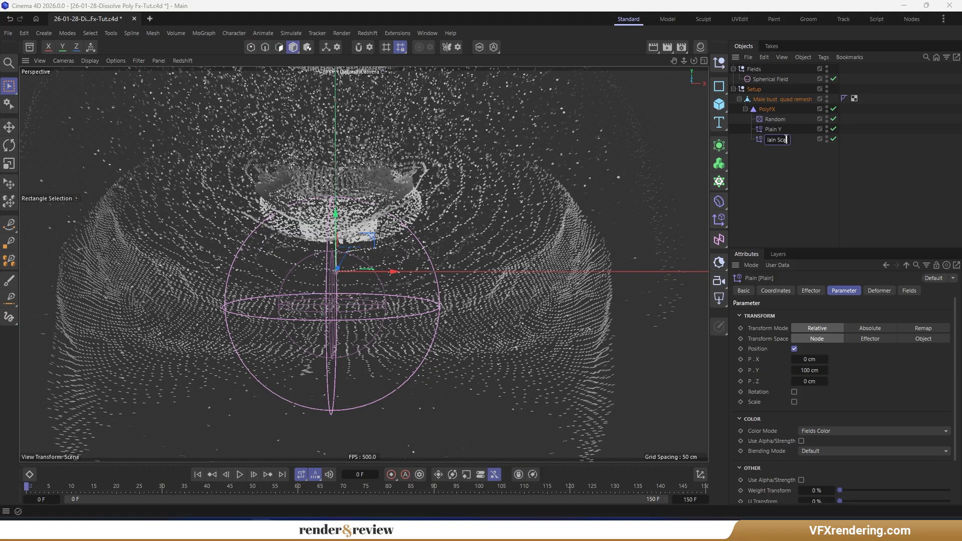
type("Scale")
key("Return")
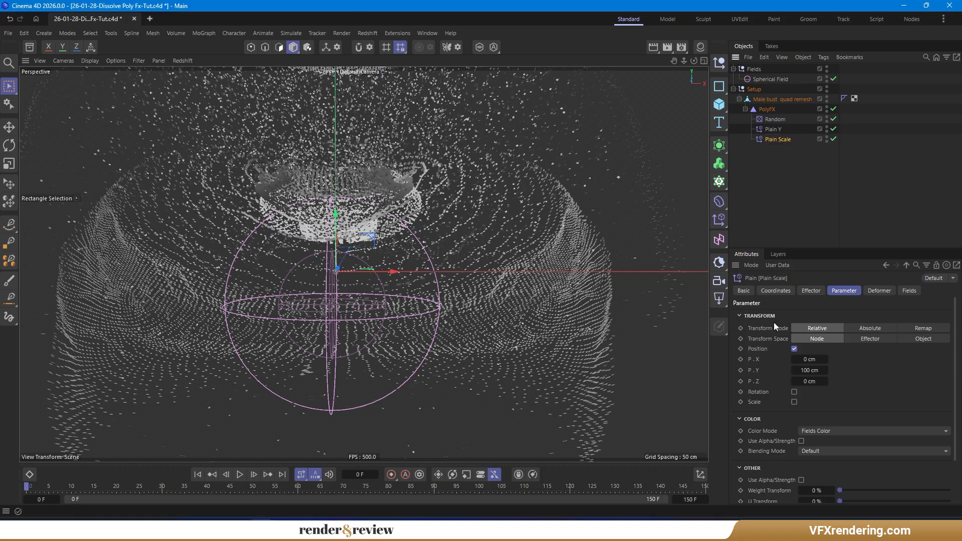
- On Plain Scale, turn off position, enable scale with uniform scale, and set Scale to -1
left_click(794, 349)
left_click(794, 369)
left_click(794, 378)
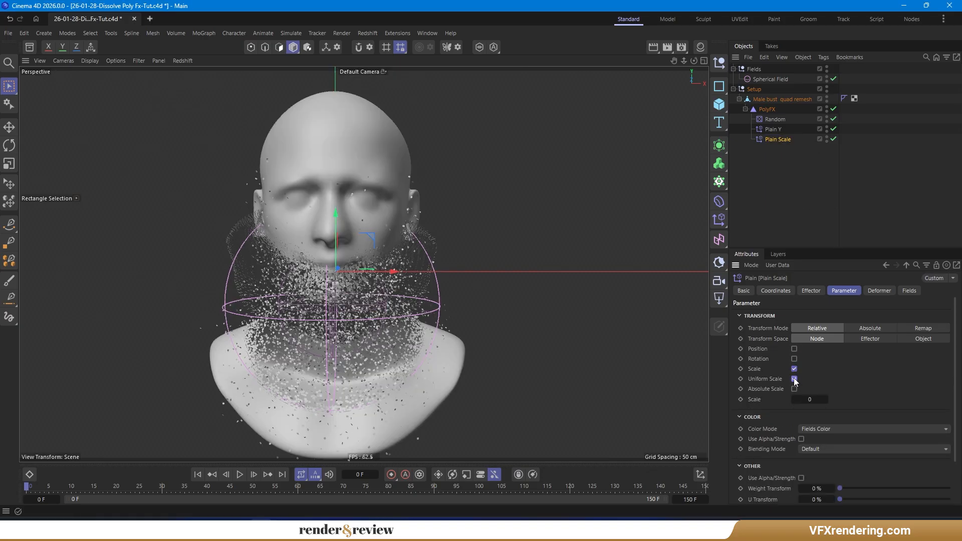
left_click(816, 399)
type("-1")
key("Return")
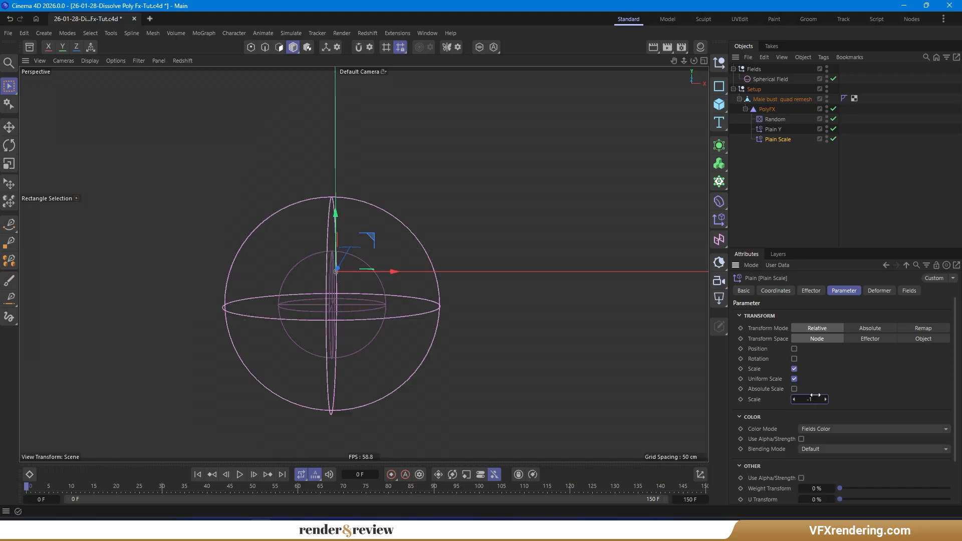
- Link the Spherical Field into Plain Scale's fields list
left_click(914, 291)
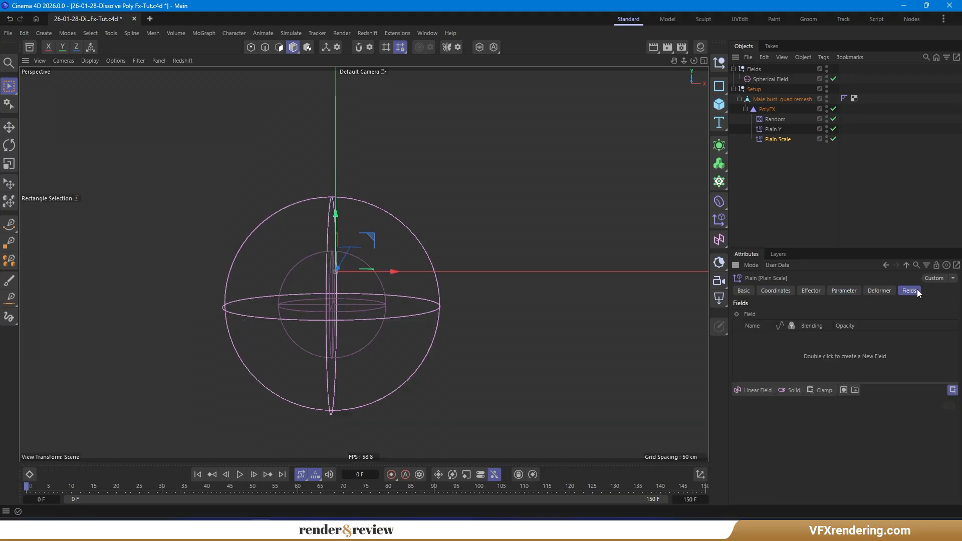
left_click_drag(770, 80, 765, 347)
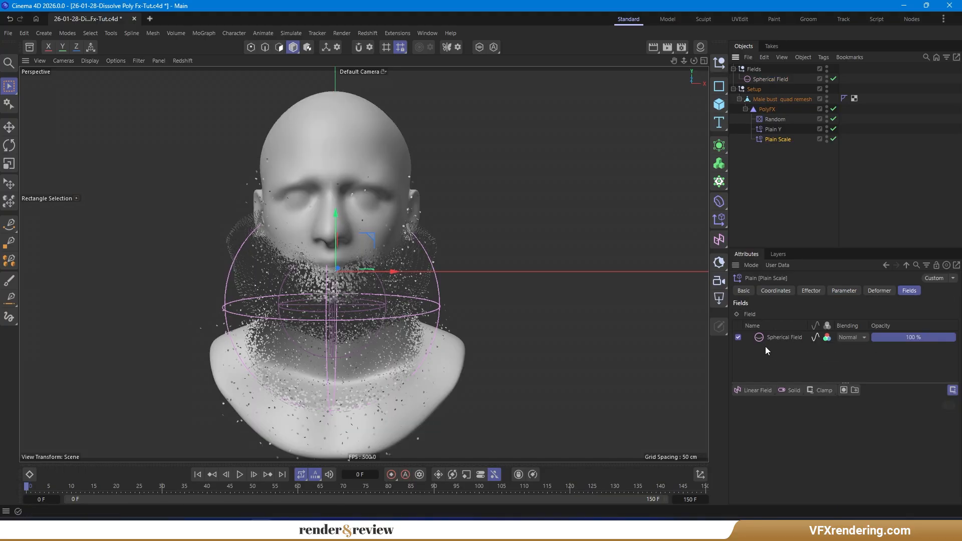
left_click(770, 79)
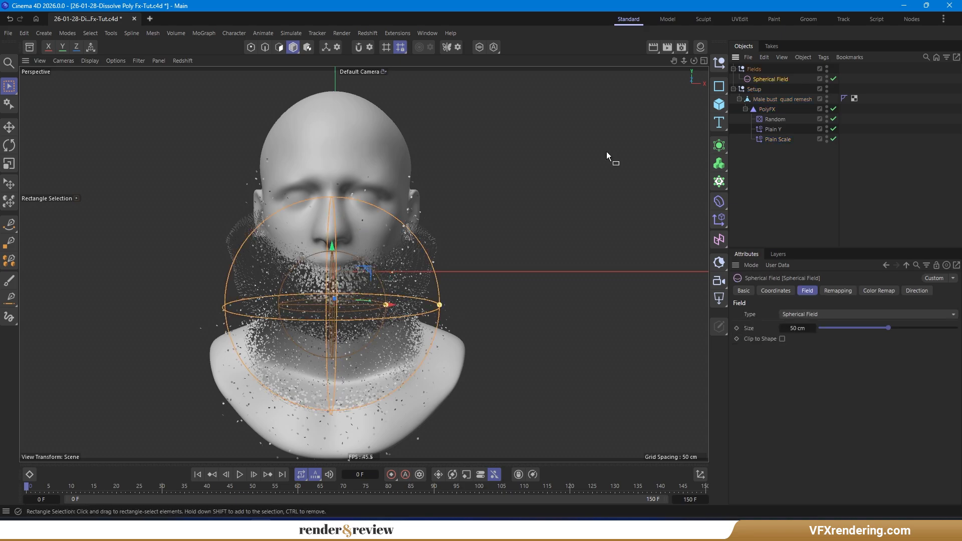
- Move the Spherical Field around the head and try adjusting its remapping
left_click_drag(368, 271, 398, 186)
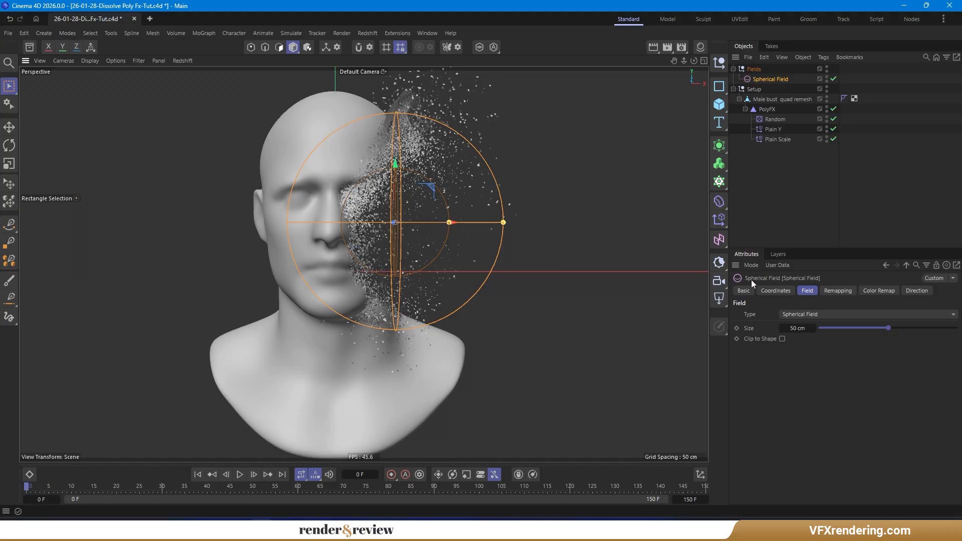
left_click(839, 291)
left_click_drag(889, 404, 949, 404)
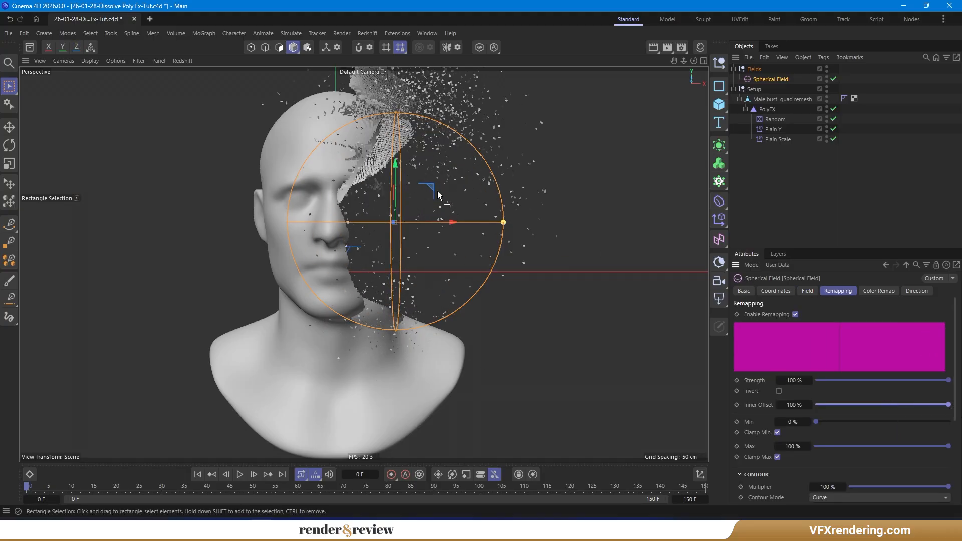
left_click_drag(437, 195, 410, 216)
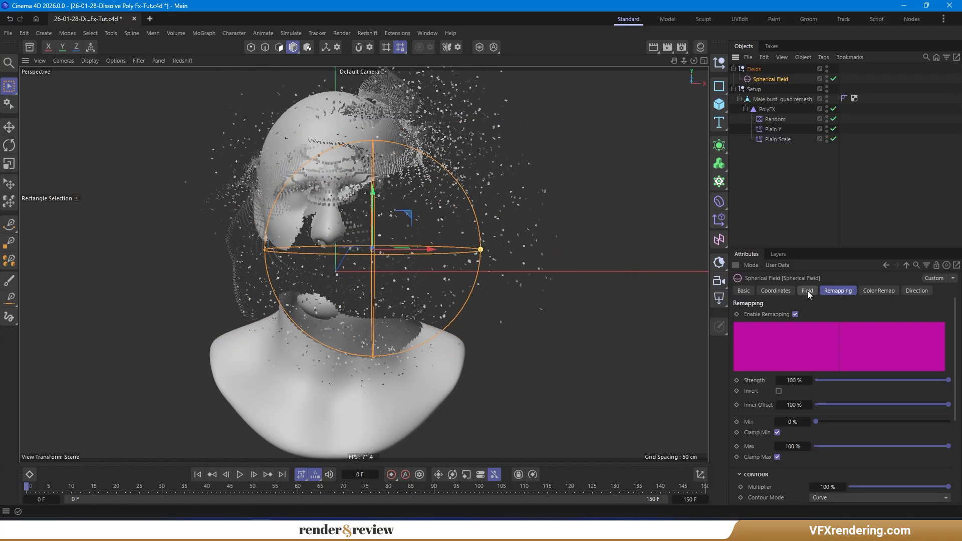
left_click(807, 291)
left_click(829, 289)
left_click(809, 407)
left_click(807, 290)
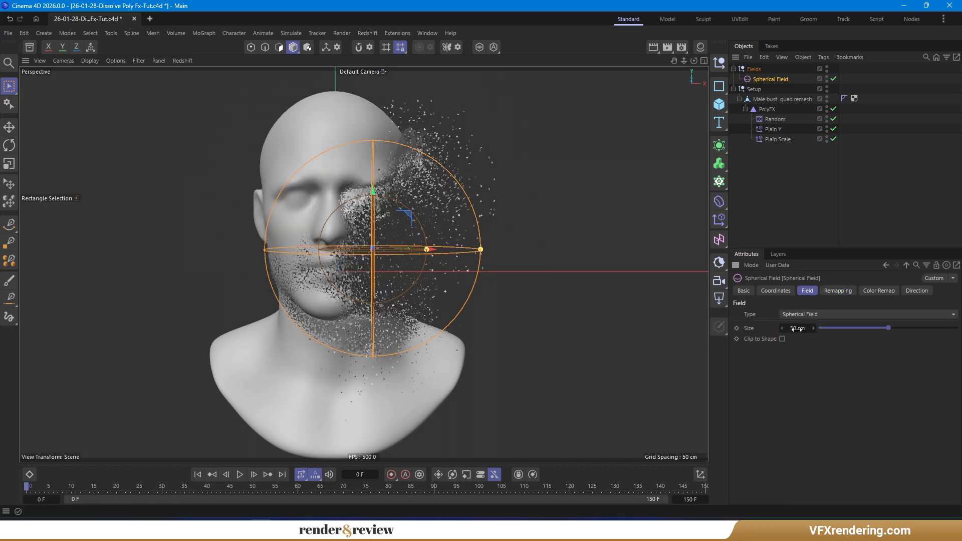
- Reset the Spherical Field's X and Y position to 0 cm
left_click(787, 293)
double_click(777, 328)
type("0")
double_click(777, 339)
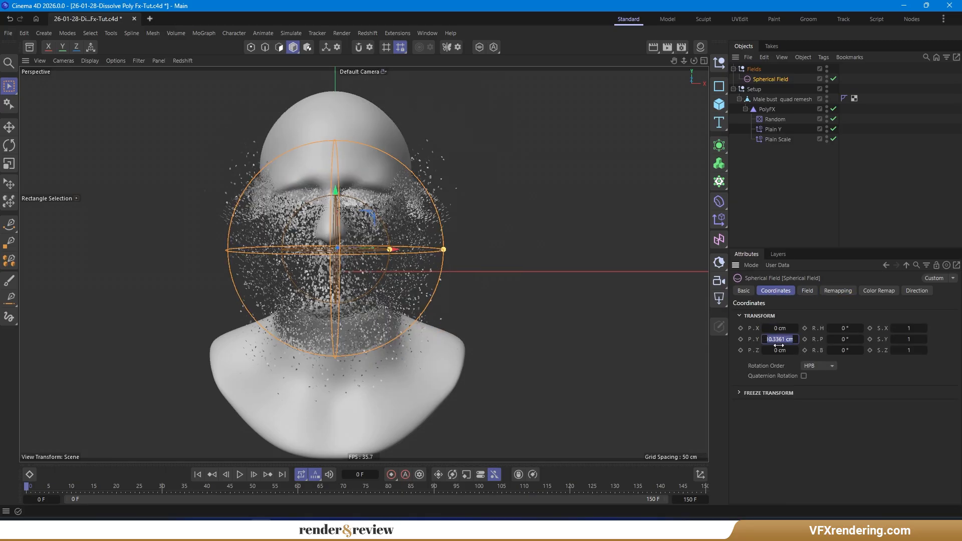
type("0")
key("Return")
left_click(807, 291)
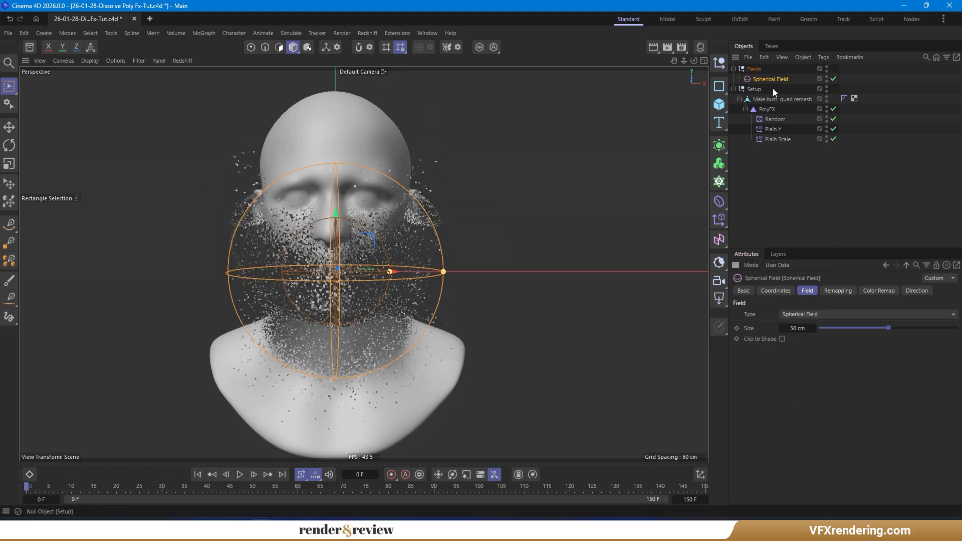
- Change the field's type to Shader Field and load a Noise shader into it
left_click(819, 314)
left_click(844, 437)
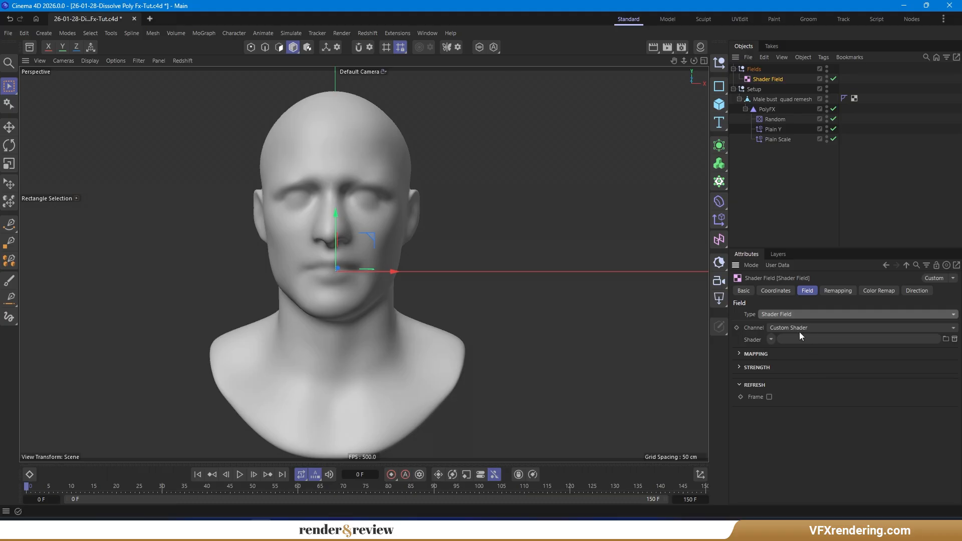
left_click(771, 339)
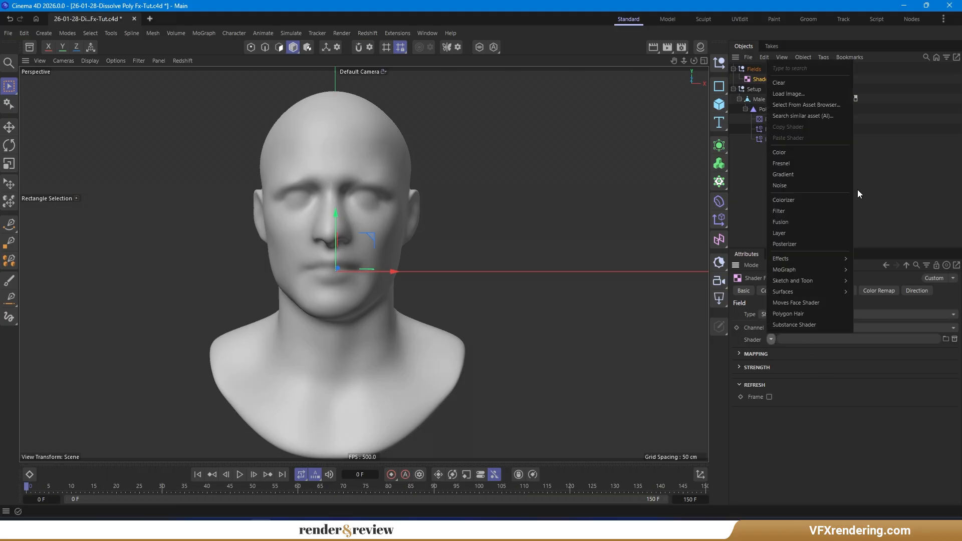
left_click(816, 186)
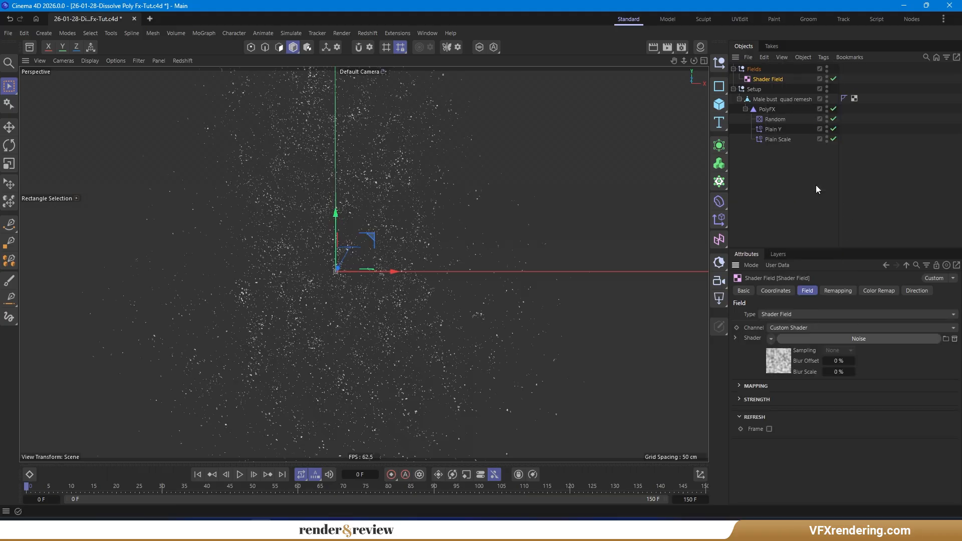
- Set the Noise shader's Global Scale to 300%
left_click(779, 360)
double_click(817, 441)
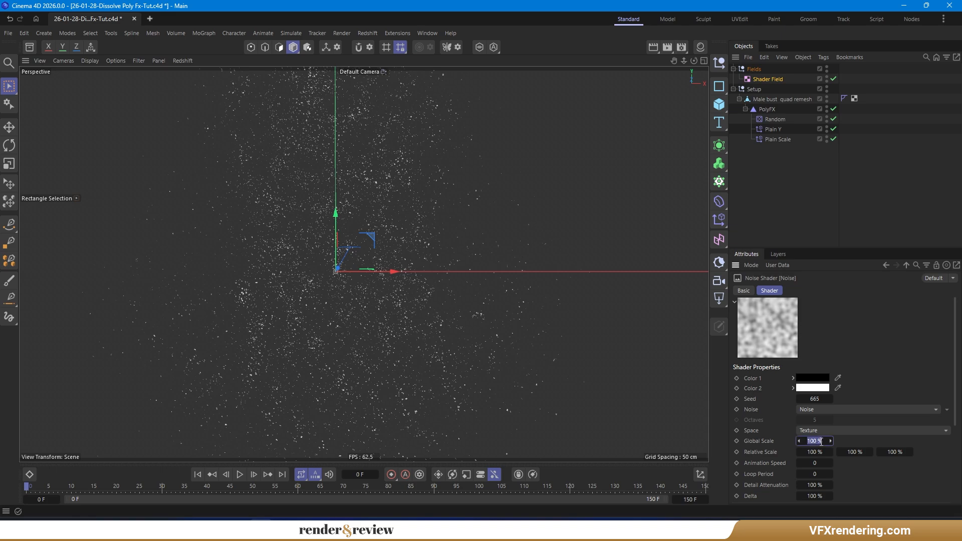
type("300")
key("Return")
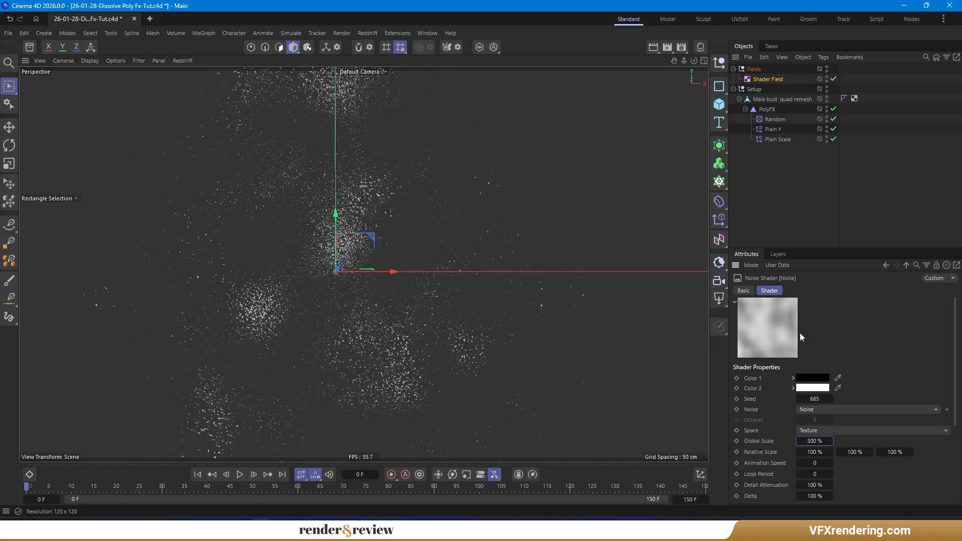
- Set the noise Animation Speed to 1, play the animation and return to the start frame
left_click_drag(854, 248, 854, 152)
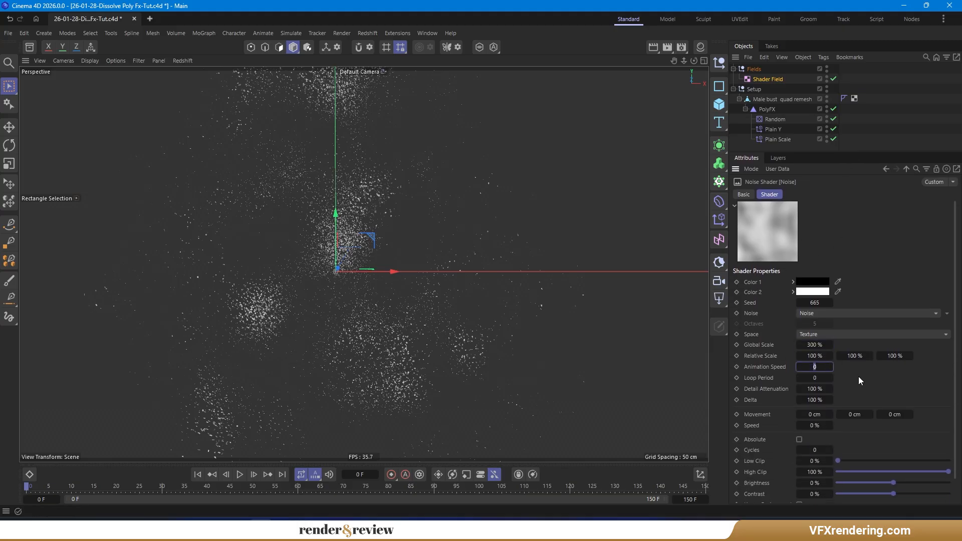
type("1")
left_click(239, 474)
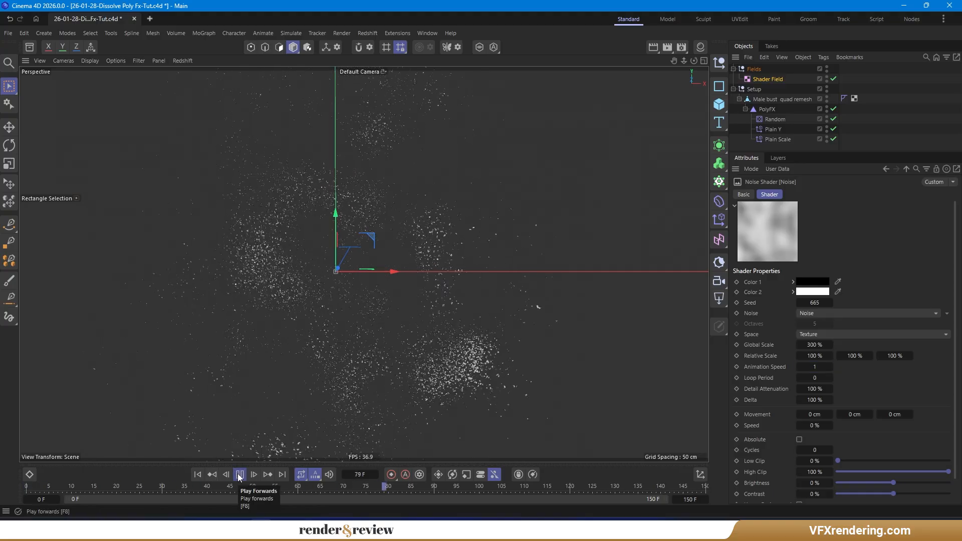
left_click(197, 475)
- Set the noise Brightness to -10% and Contrast to 75%, then play the animation
left_click_drag(856, 151, 857, 115)
left_click(814, 446)
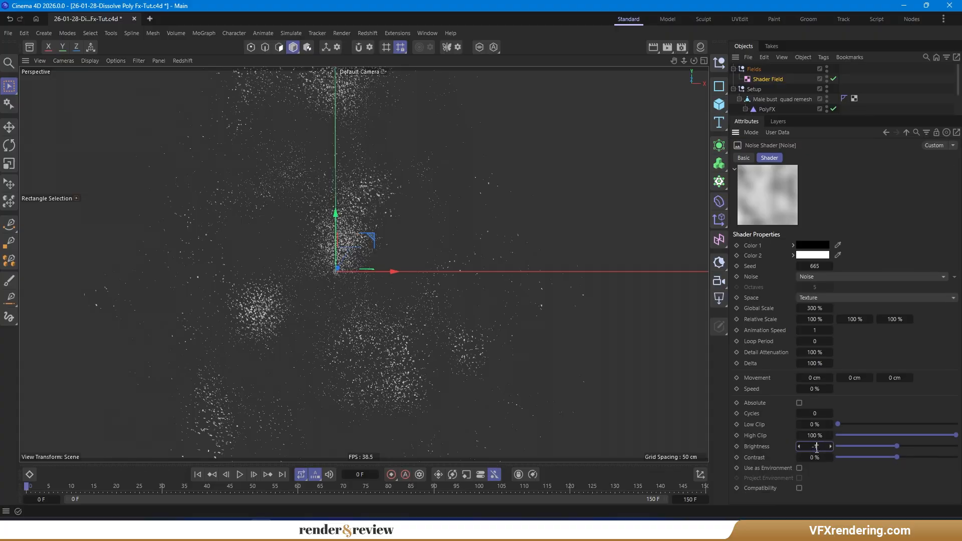
left_click(812, 454)
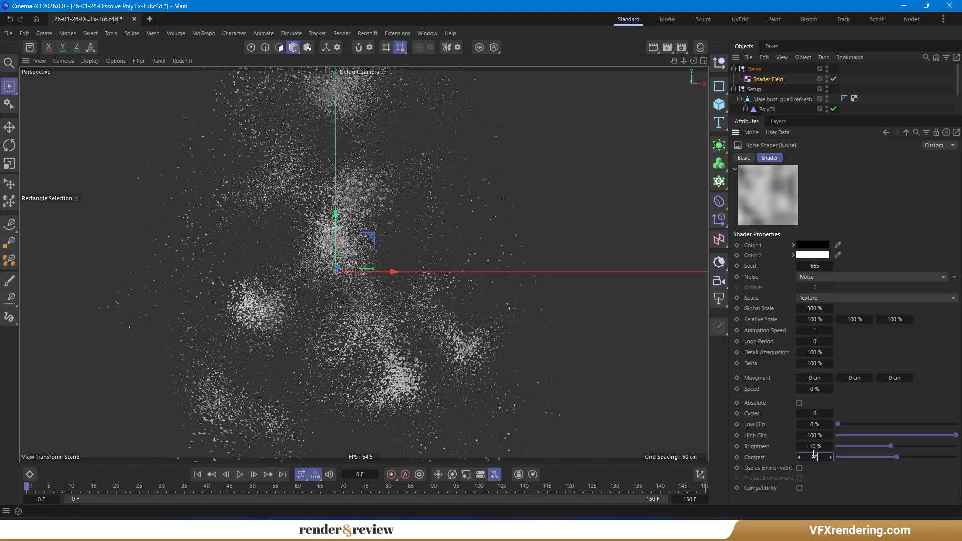
key("Return")
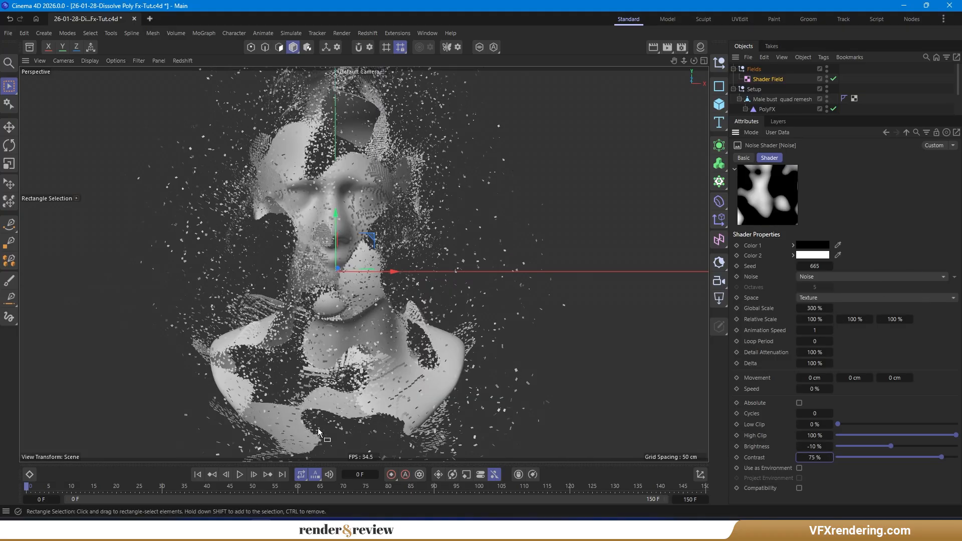
left_click(240, 473)
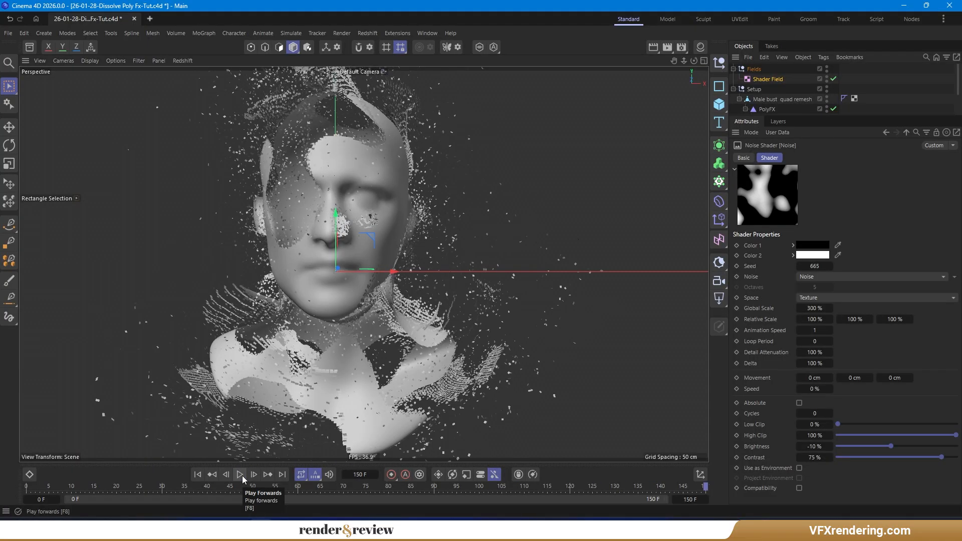
- Create a Group Field and nest the Shader Field inside it within the Fields null
left_click(755, 71)
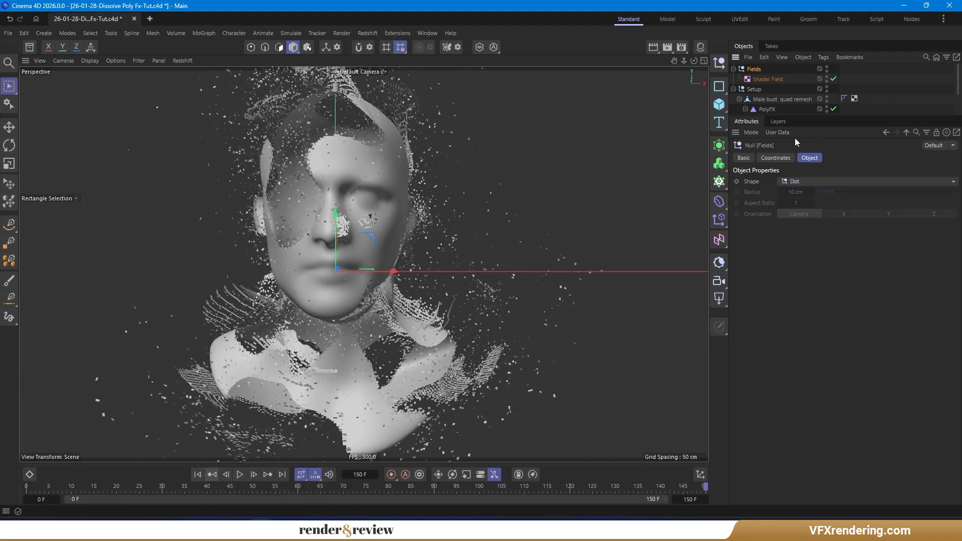
left_click(764, 80)
left_click(756, 70)
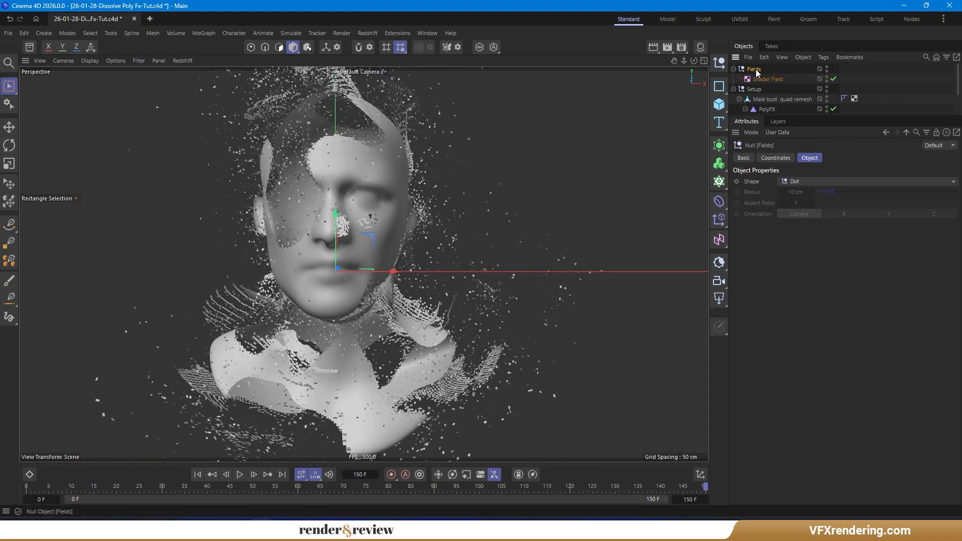
left_click(719, 239)
left_click(829, 368)
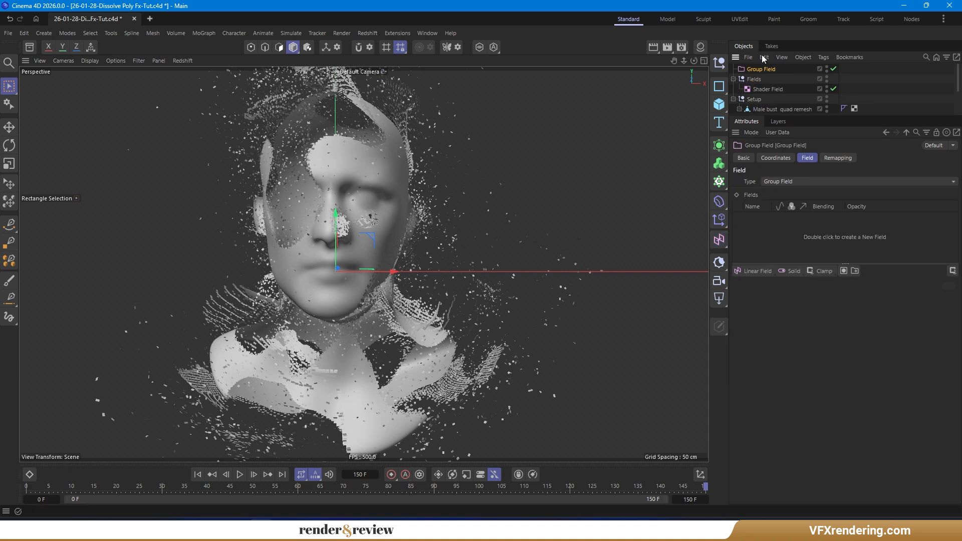
mouse_move(768, 90)
left_mouse_down()
mouse_move(770, 227)
mouse_move(766, 80)
left_mouse_up()
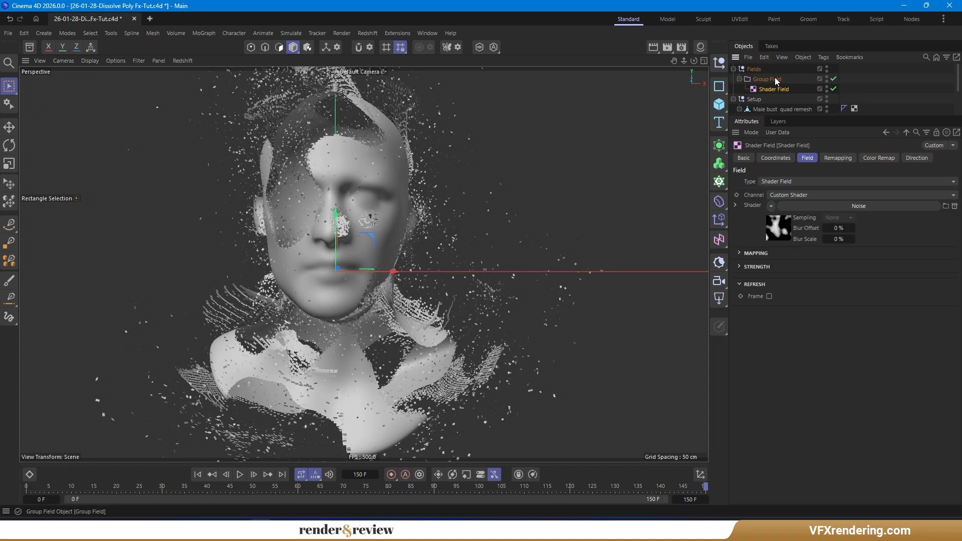
- Replace the old field with the Group Field in the Random effector's fields list
left_click_drag(822, 115, 822, 164)
left_click(775, 129)
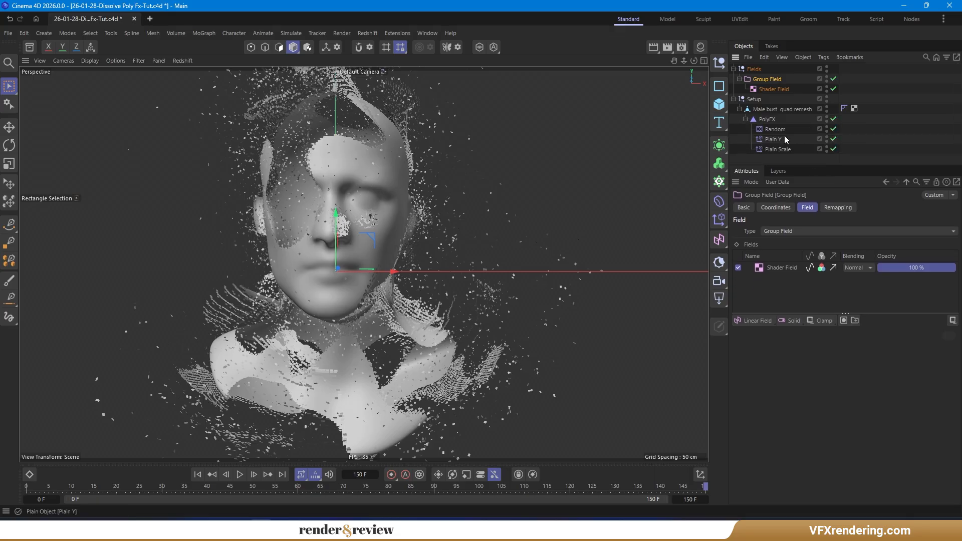
left_click(909, 207)
left_click(780, 255)
key("Delete")
left_click_drag(773, 80, 794, 266)
- Replace the old field with the Group Field in the Plain Y and Plain Scale effectors' fields lists
left_click(778, 141)
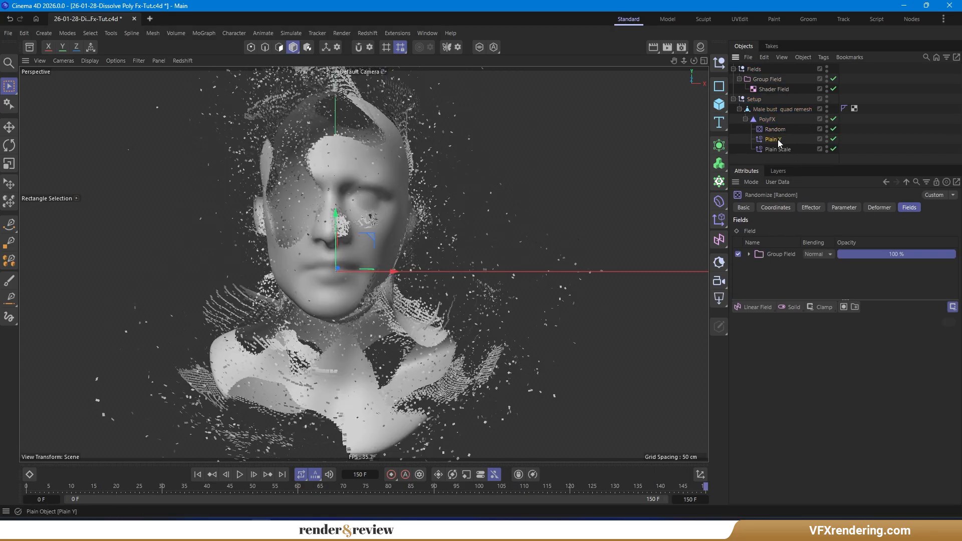
left_click(780, 255)
key("Delete")
left_click_drag(770, 79, 786, 268)
left_click(777, 149)
left_click(784, 255)
key("Delete")
left_click_drag(769, 82, 774, 263)
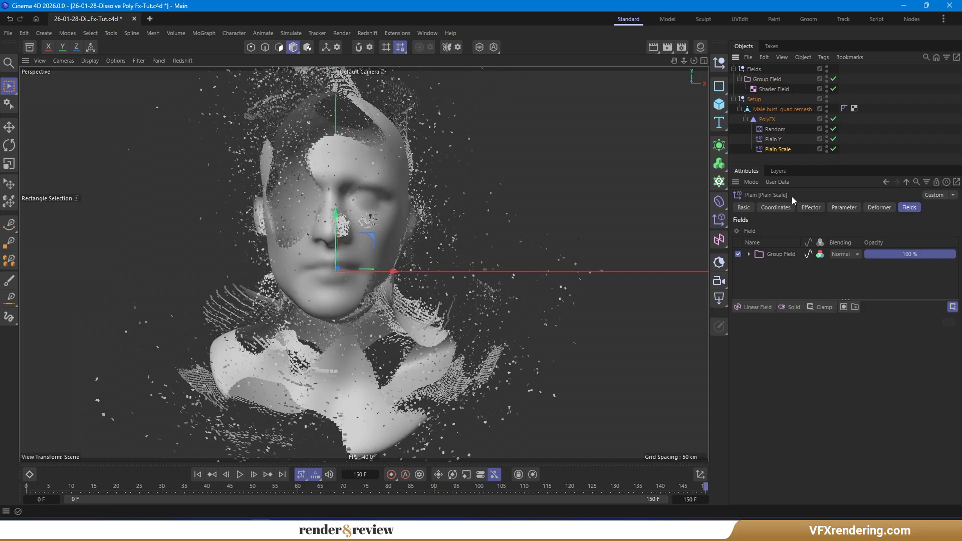
- Add a Spherical Field layer inside the Group Field
left_click(778, 90)
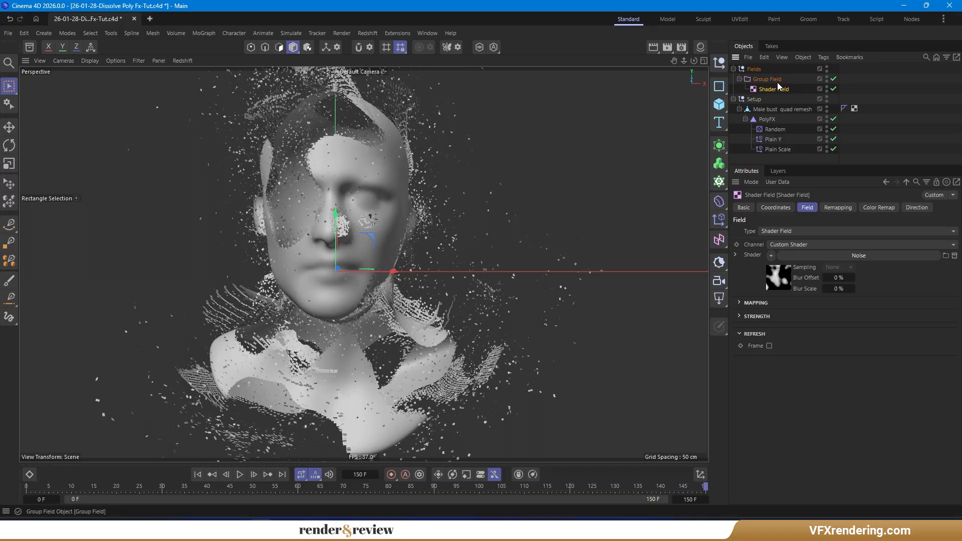
left_click(775, 81)
left_click(756, 319)
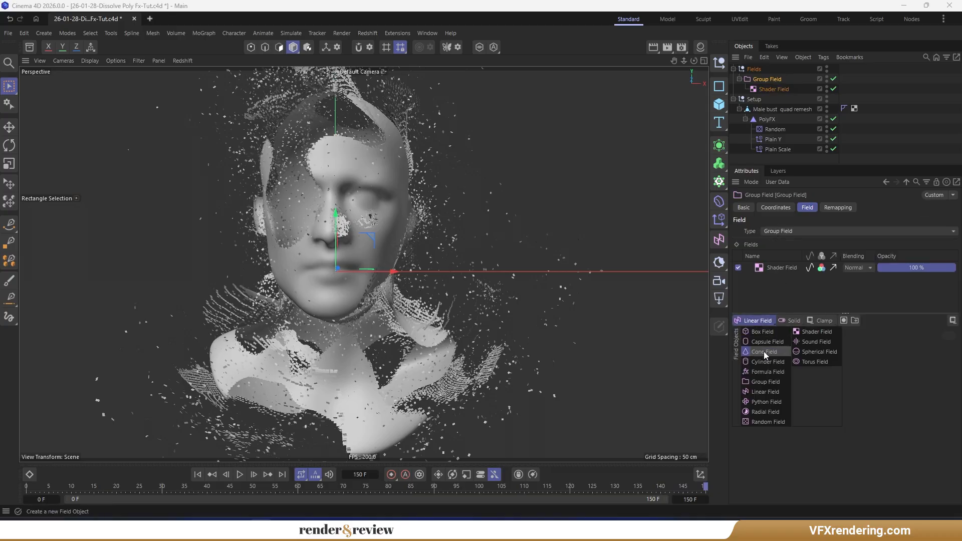
left_click(825, 353)
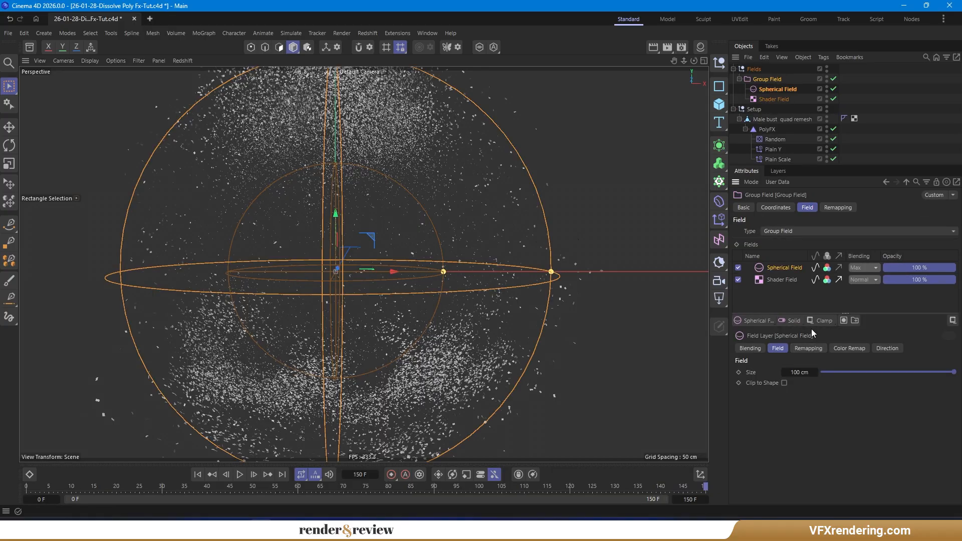
- Set the spherical layer's size to 50 cm and its blending mode to Overlay
left_click(798, 373)
type("50")
key("Return")
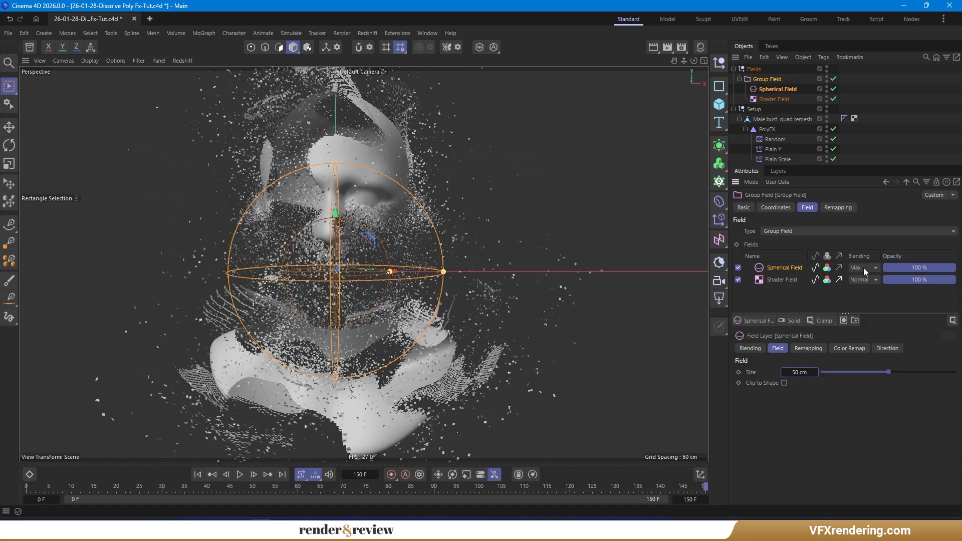
left_click(864, 267)
left_click(881, 349)
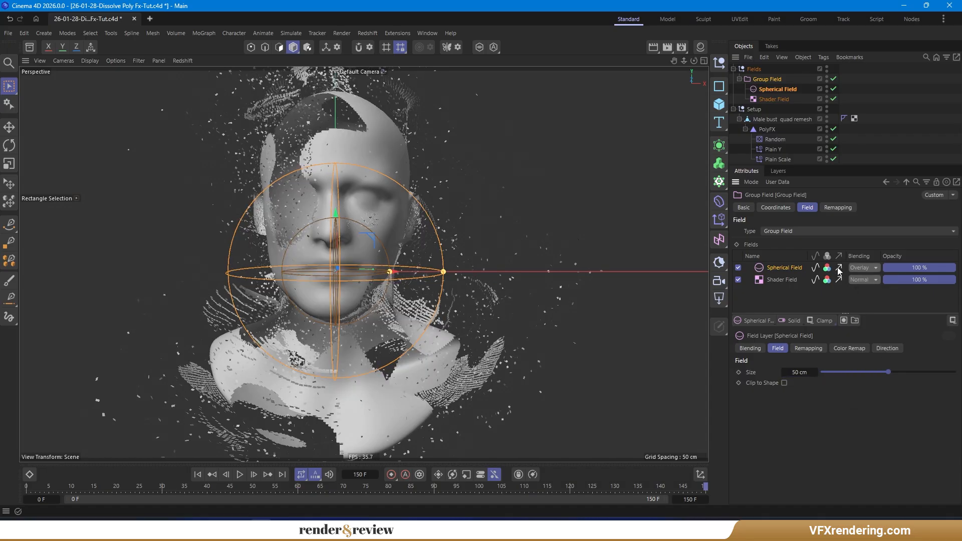
- Delete the Spherical Field from the Group Field
left_click(802, 89)
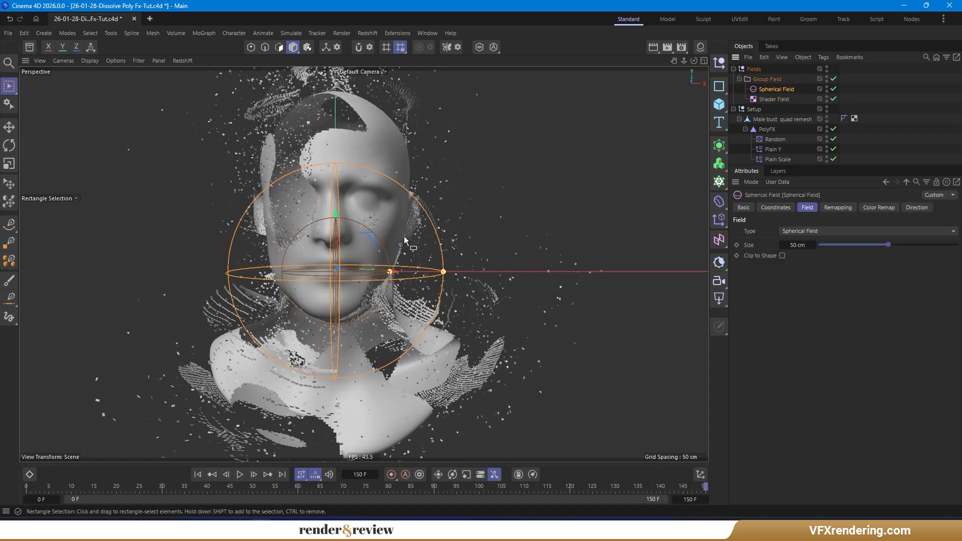
left_click_drag(373, 240, 378, 200)
key("Delete")
- Open the Shader Field's Noise shader settings and return to the animation's start frame
left_click(776, 89)
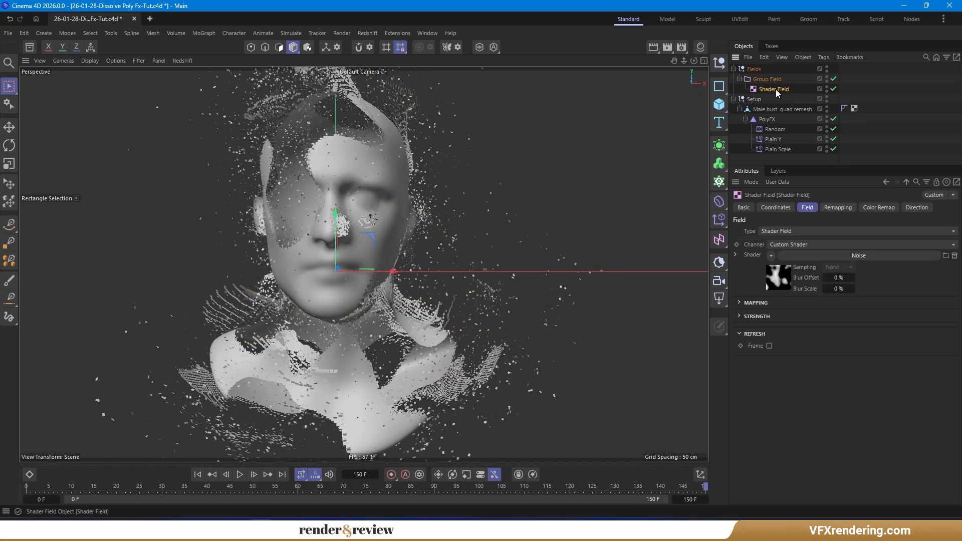
left_click(858, 255)
left_click_drag(865, 167, 865, 98)
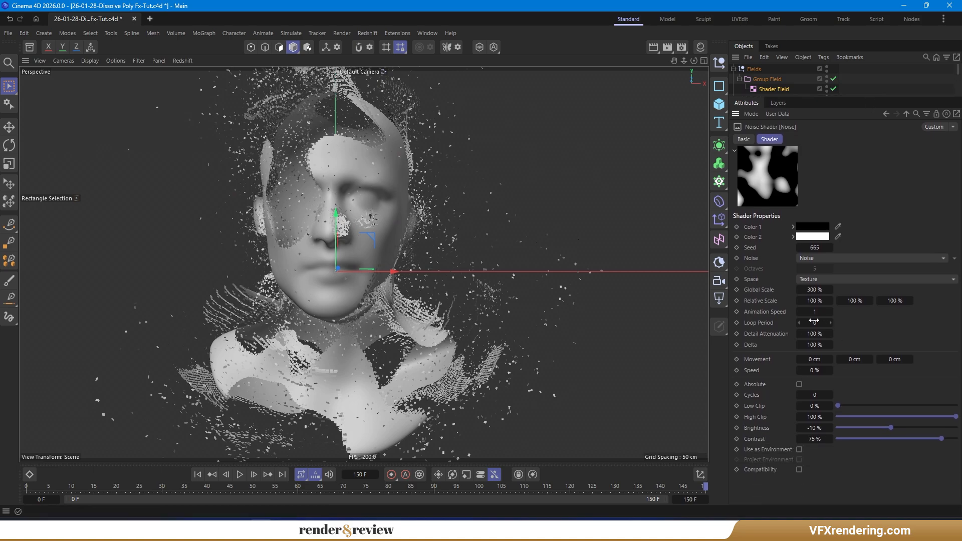
left_click(197, 475)
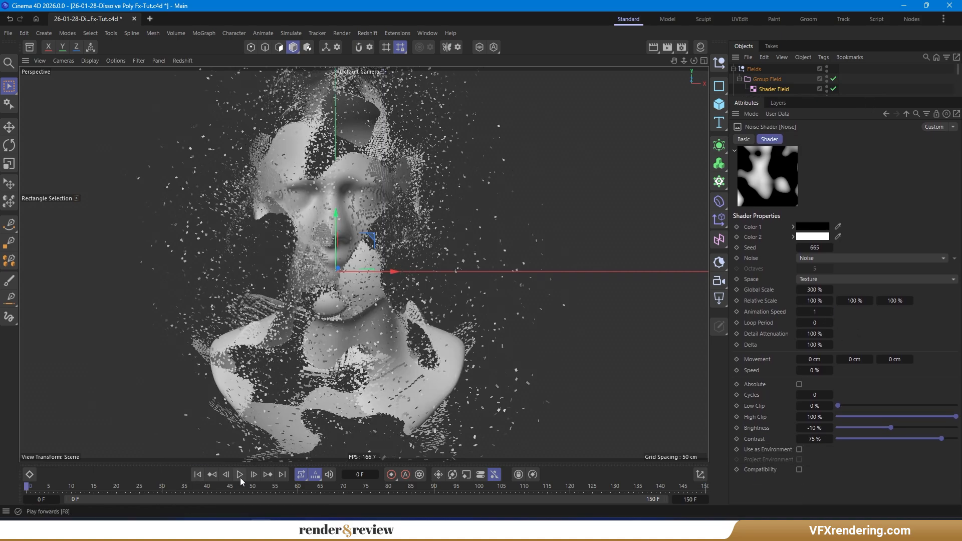
- At the start frame, set the Noise shader's Low Clip to 75% and keyframe it
left_click(197, 474)
left_click_drag(958, 419, 875, 421)
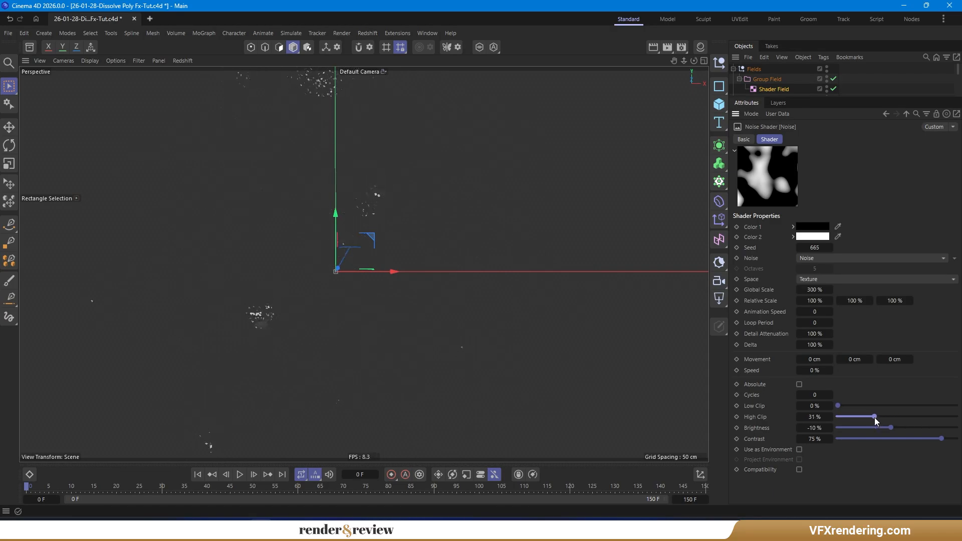
left_click_drag(845, 417, 958, 416)
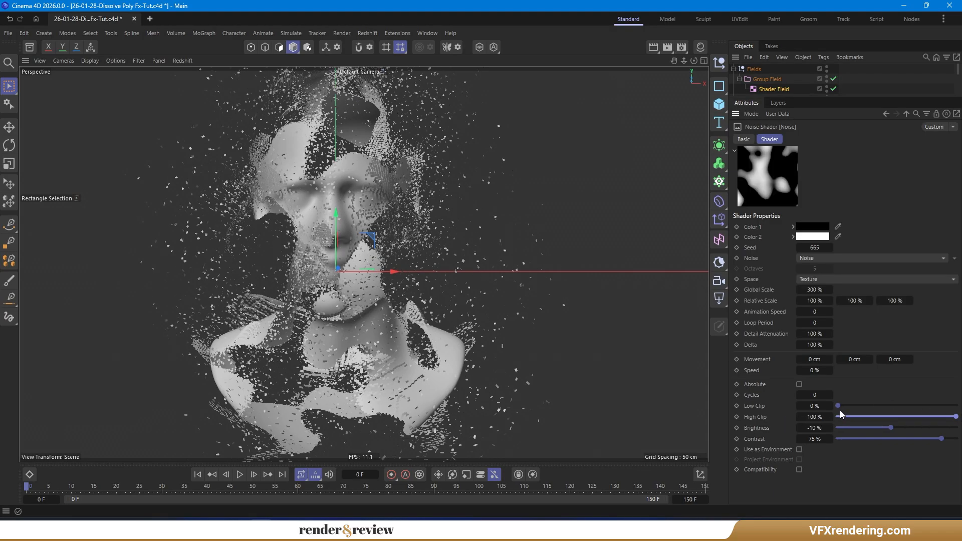
left_click_drag(838, 406, 928, 406)
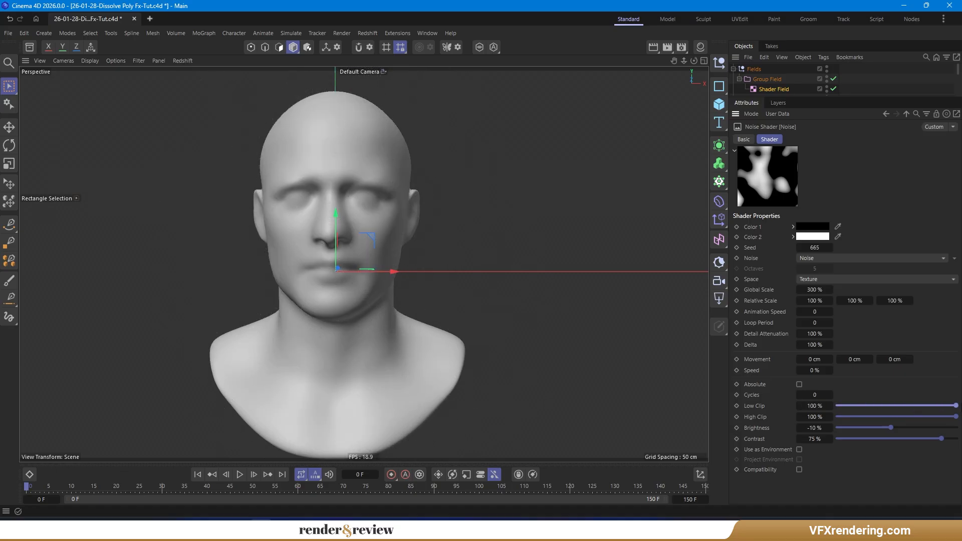
double_click(815, 406)
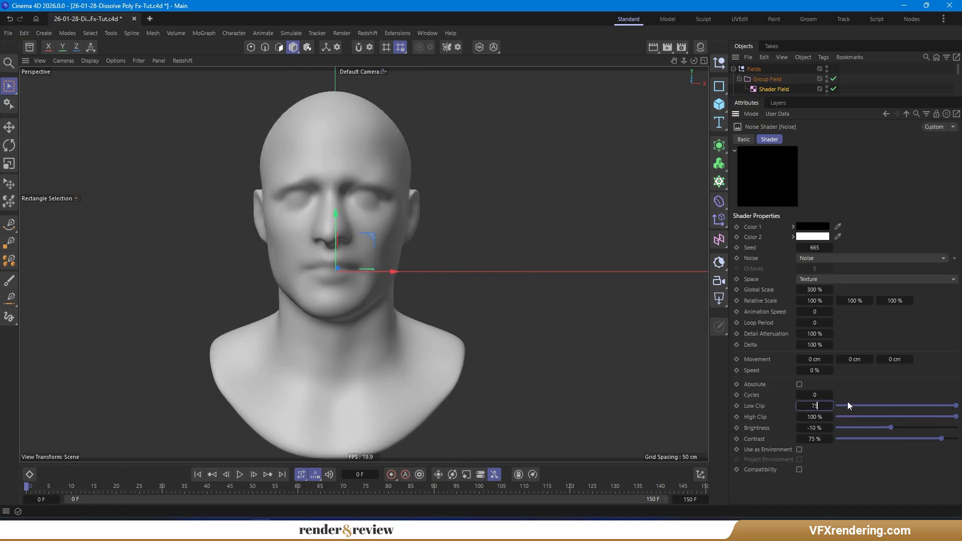
left_click(737, 406)
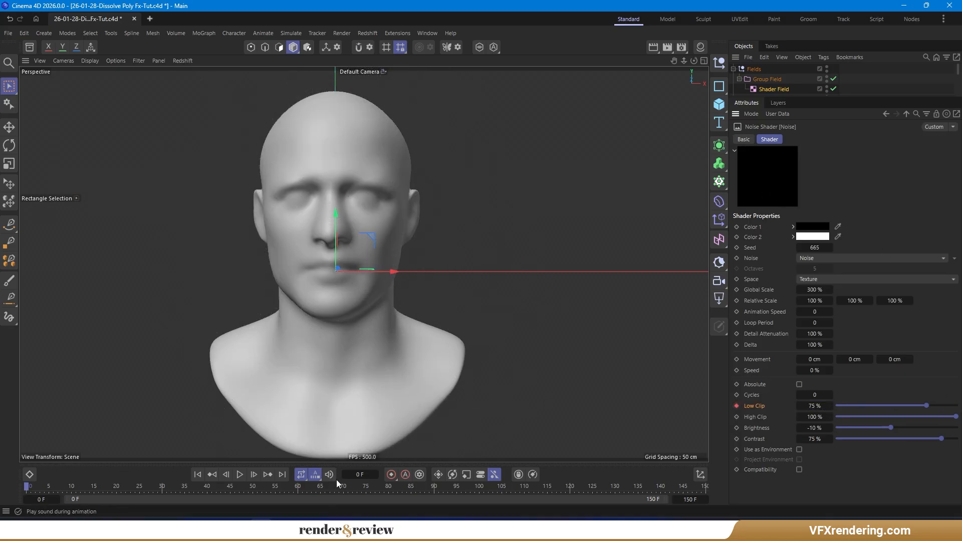
- On the last frame, set Low Clip to 0% and keyframe it
key("shift+g")
double_click(815, 406)
type("0")
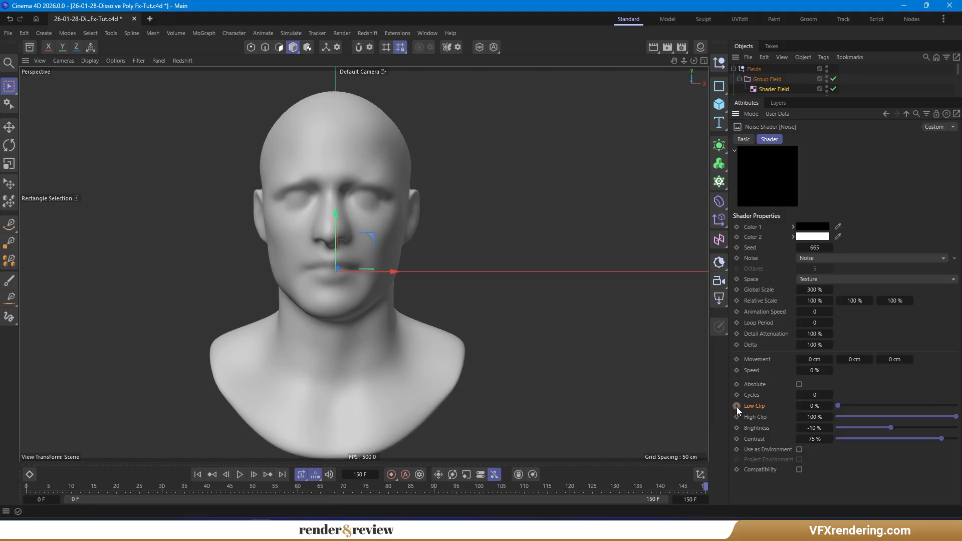
left_click(736, 405)
- Play the animation from the start to preview the dissolve
left_click(197, 473)
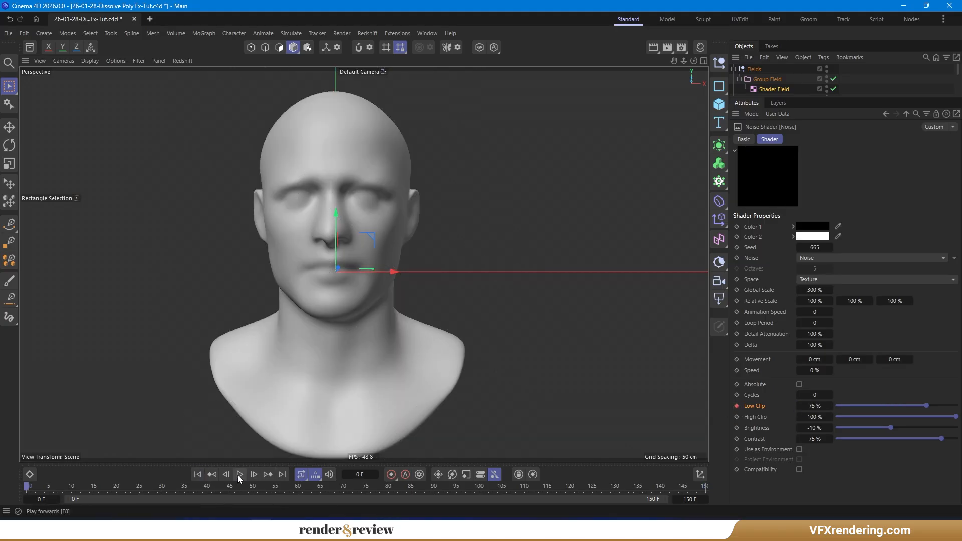
left_click(240, 475)
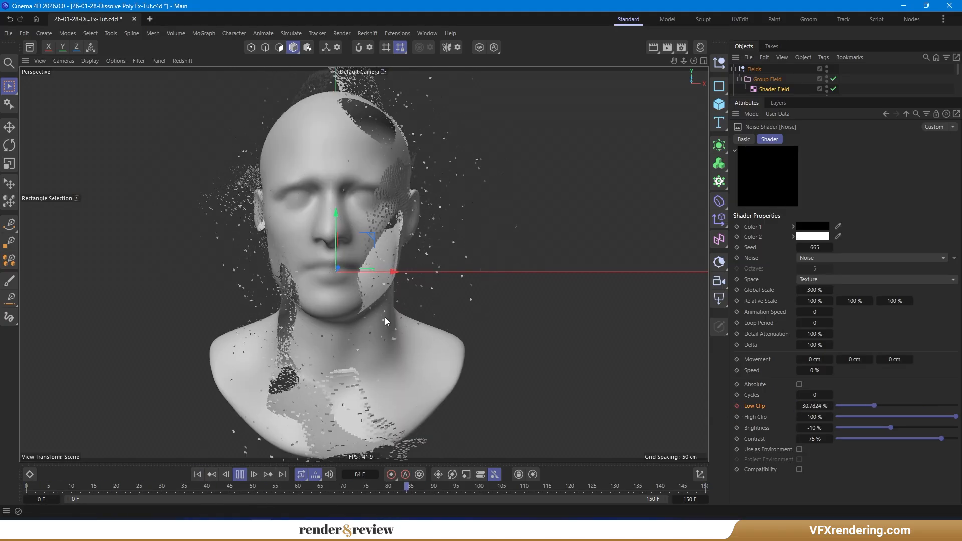
left_click_drag(313, 296, 341, 291, "alt")
- At frame 75 keyframe Low Clip at 0% and High Clip at 100%, then keyframe High Clip at 0% on the last frame
left_click(197, 474)
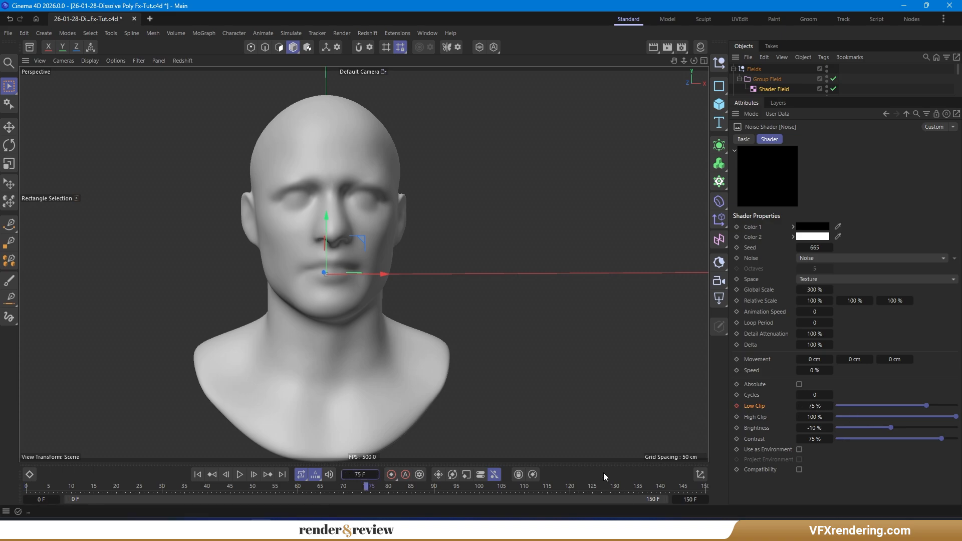
left_click(824, 406)
left_click(737, 405)
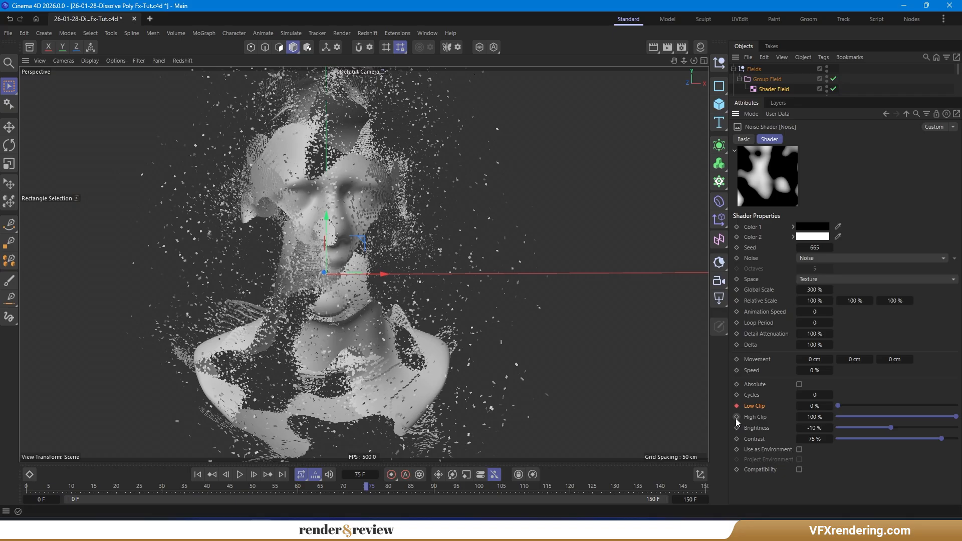
left_click(737, 417)
left_click(283, 476)
key("Return")
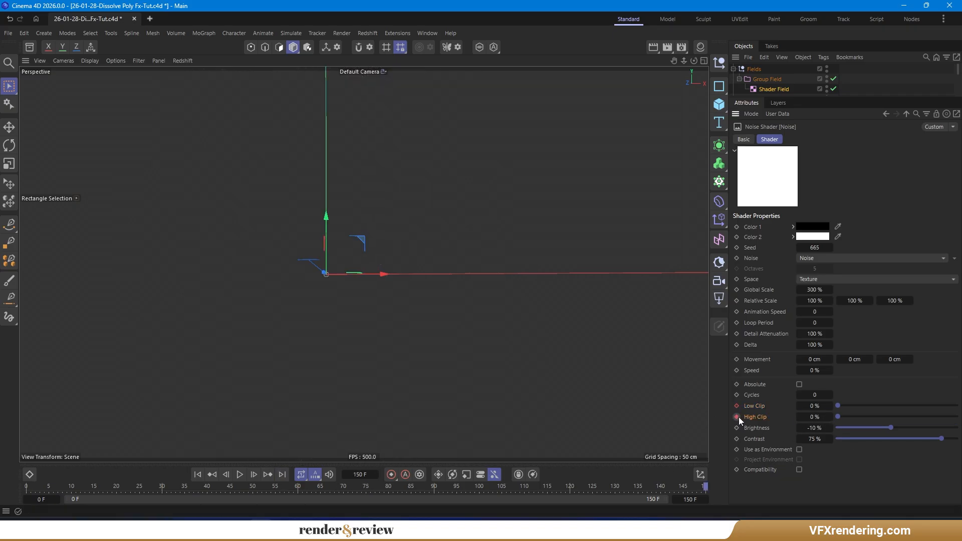
- Play the animation from the start to review the dissolve timing
left_click(198, 474)
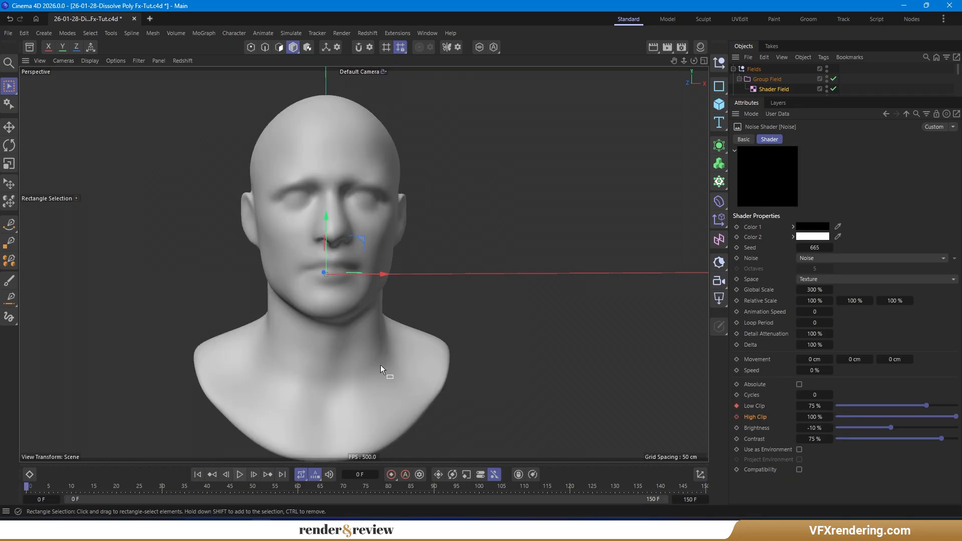
mouse_move(376, 350)
left_mouse_down("alt")
mouse_move(369, 359)
mouse_move(386, 361)
left_mouse_up("alt")
left_click(240, 474)
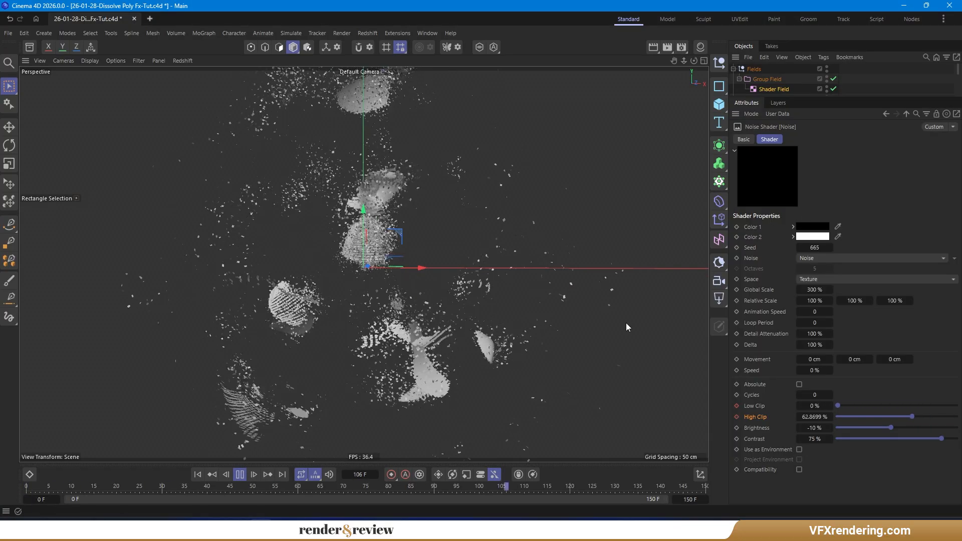
left_click(197, 474)
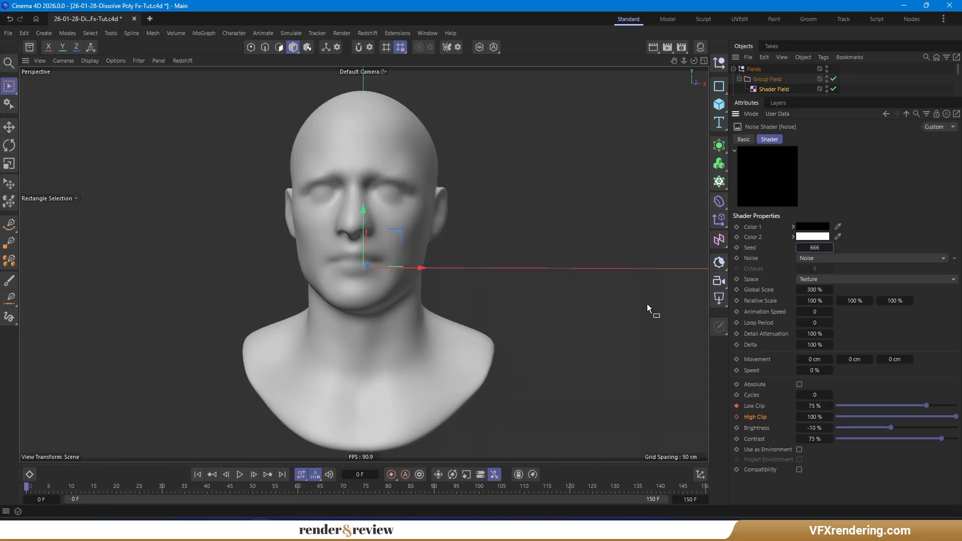
left_click(239, 474)
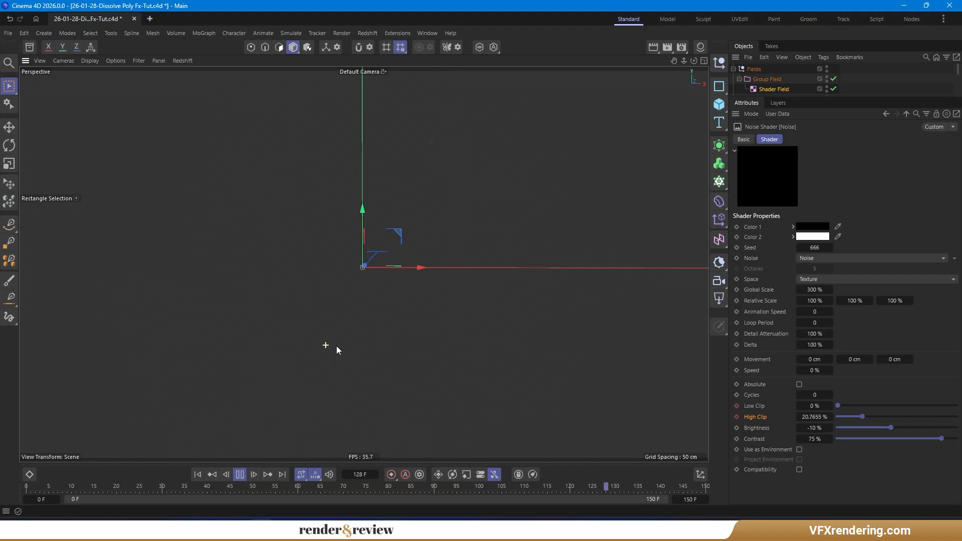
left_click(198, 475)
- Switch the noise type to VL Noise and play the animation back from the start
left_click(826, 258)
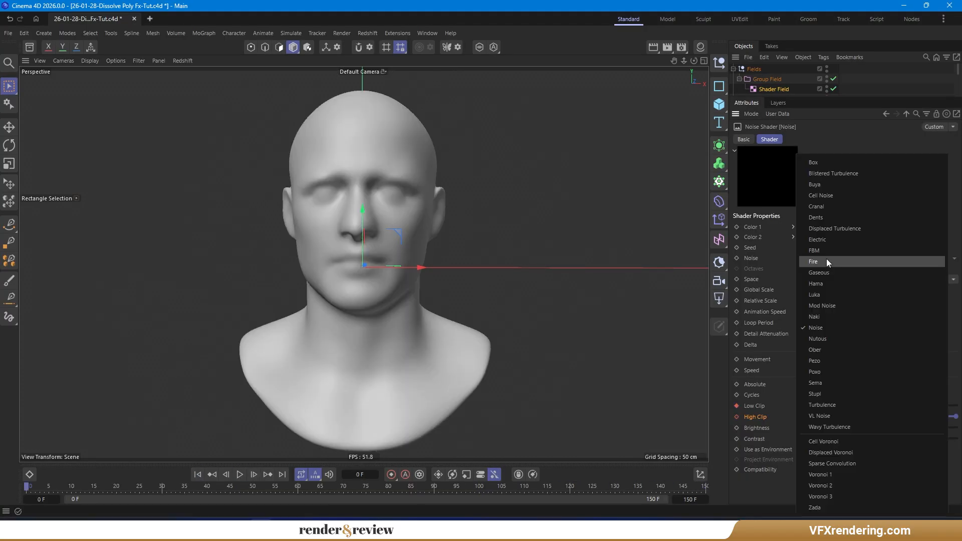
left_click(846, 428)
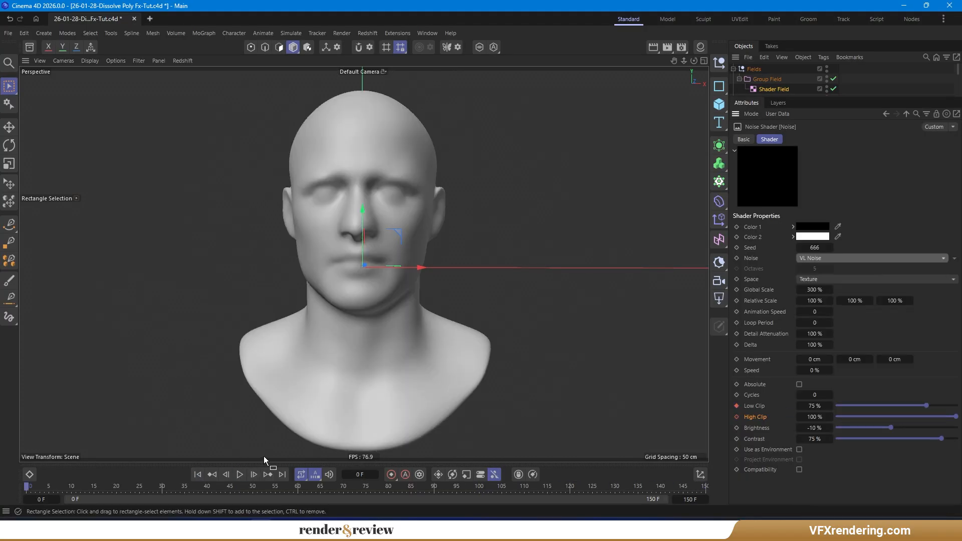
left_click(240, 474)
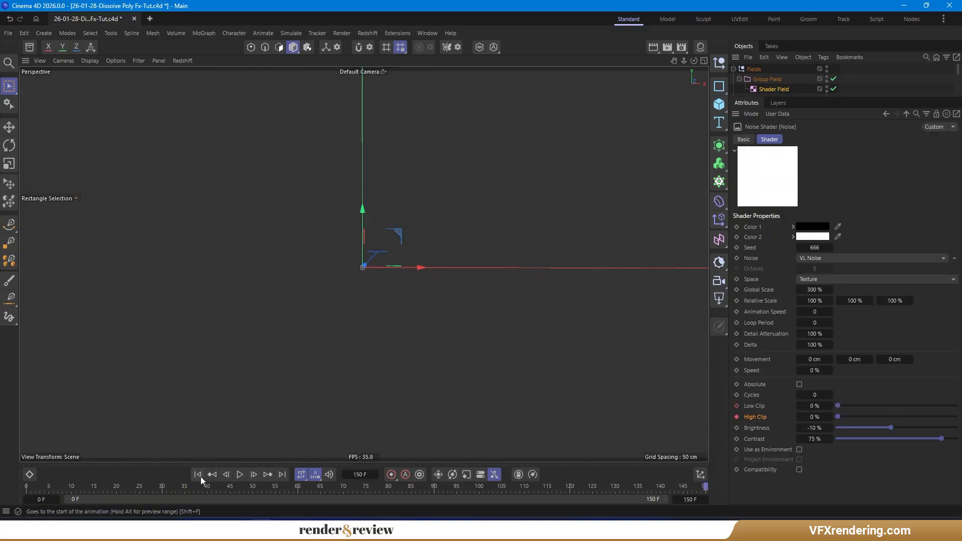
left_click(199, 474)
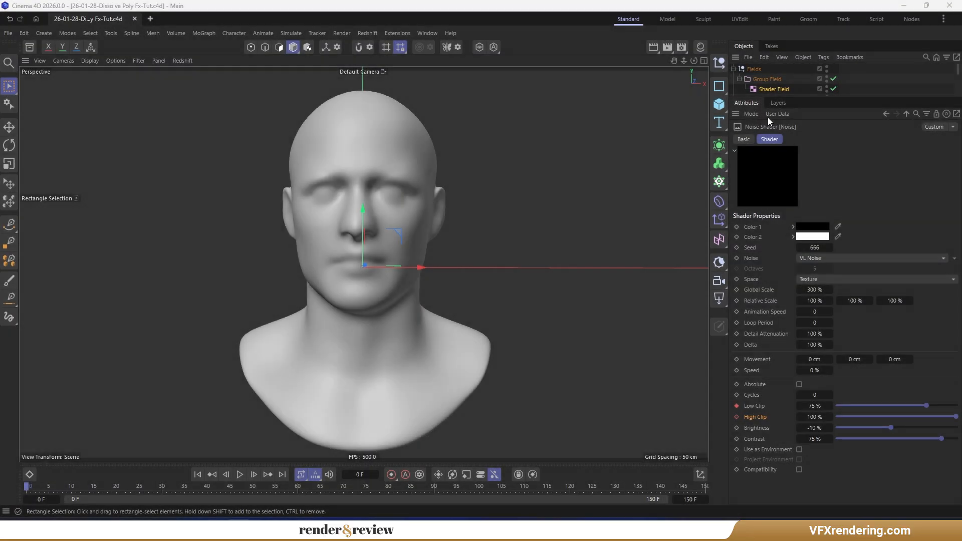
- Add a Jiggle deformer under the male bust and link the Group Field into its fields list
left_click_drag(859, 97, 872, 185)
left_click(745, 119)
left_click(760, 135)
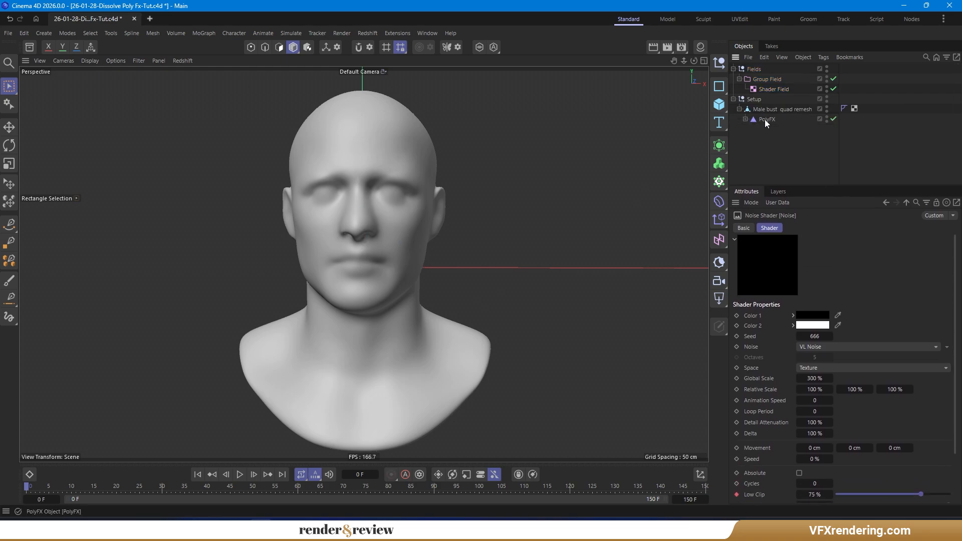
left_click(772, 109)
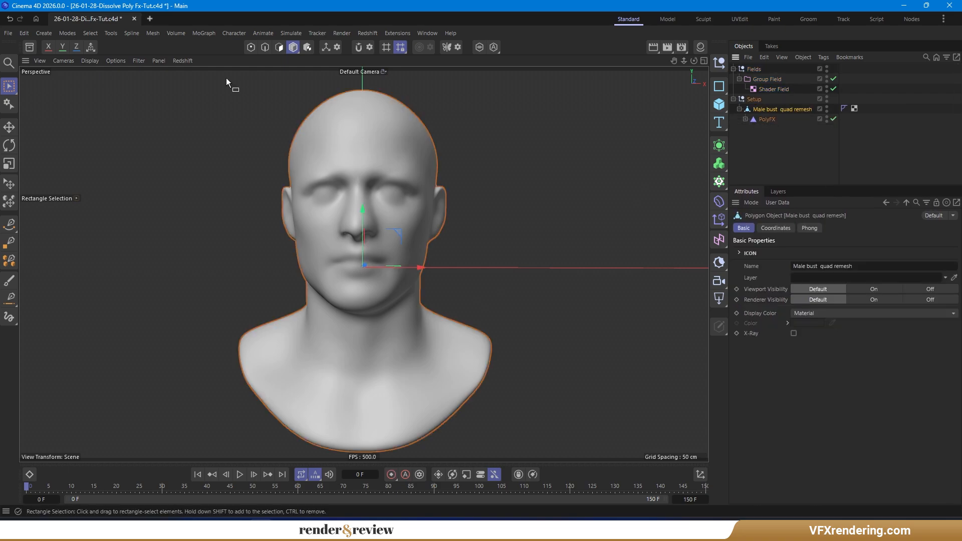
left_click(720, 203)
left_click(750, 209)
left_click_drag(768, 129, 773, 115)
left_click(766, 129)
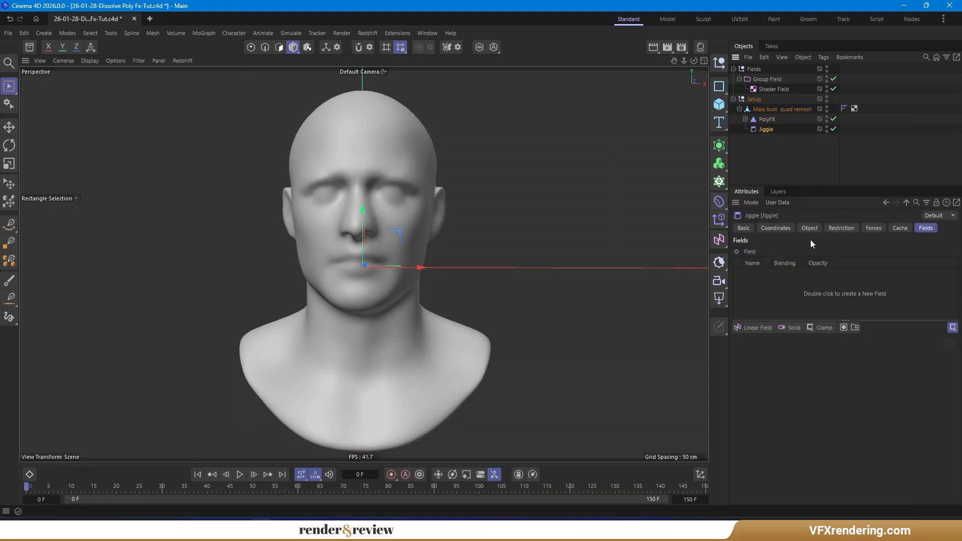
left_click_drag(769, 80, 774, 286)
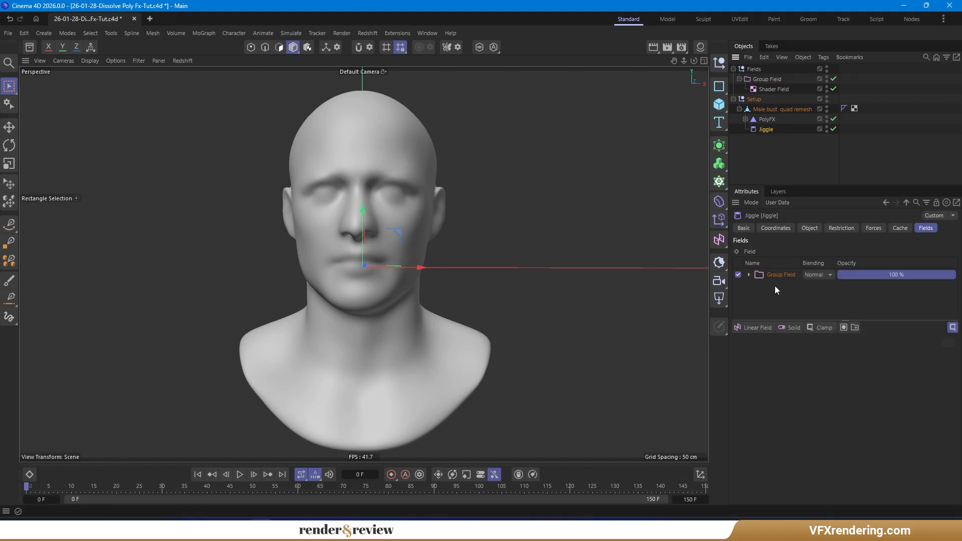
- Set the Jiggle's stiffness to 2% and structural to 30%
left_click(809, 228)
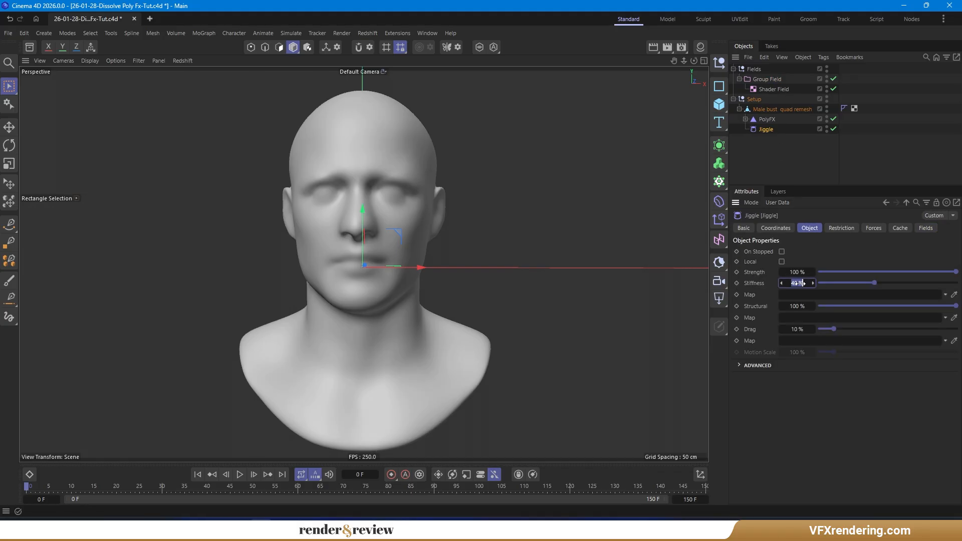
double_click(797, 306)
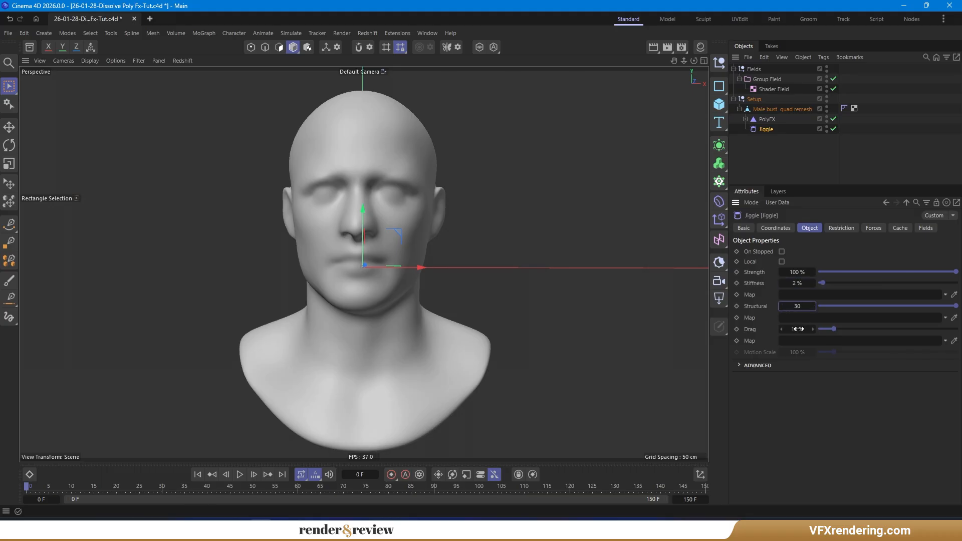
key("Return")
- Add a Turbulence force under the Jiggle with strength 100 cm and scale 15%
left_click(877, 230)
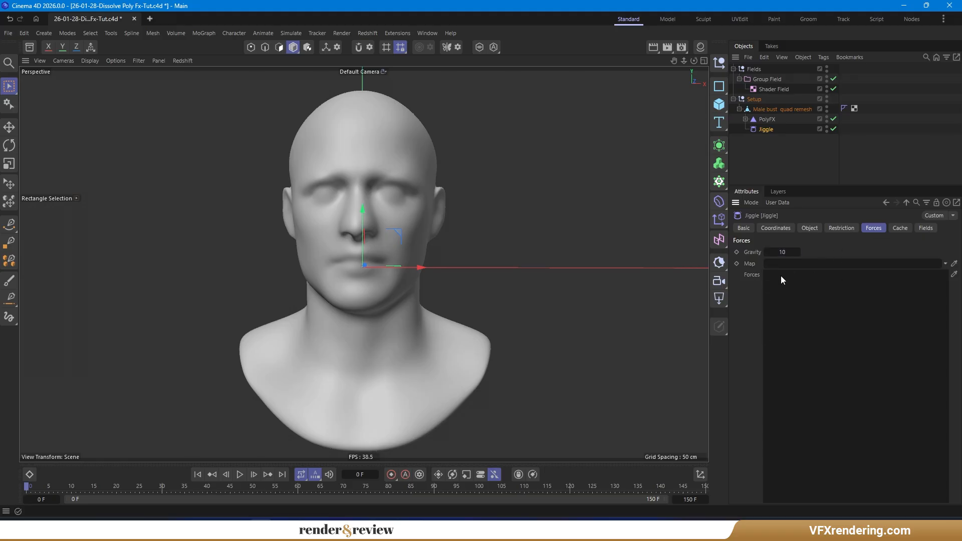
left_click(289, 33)
mouse_move(299, 53)
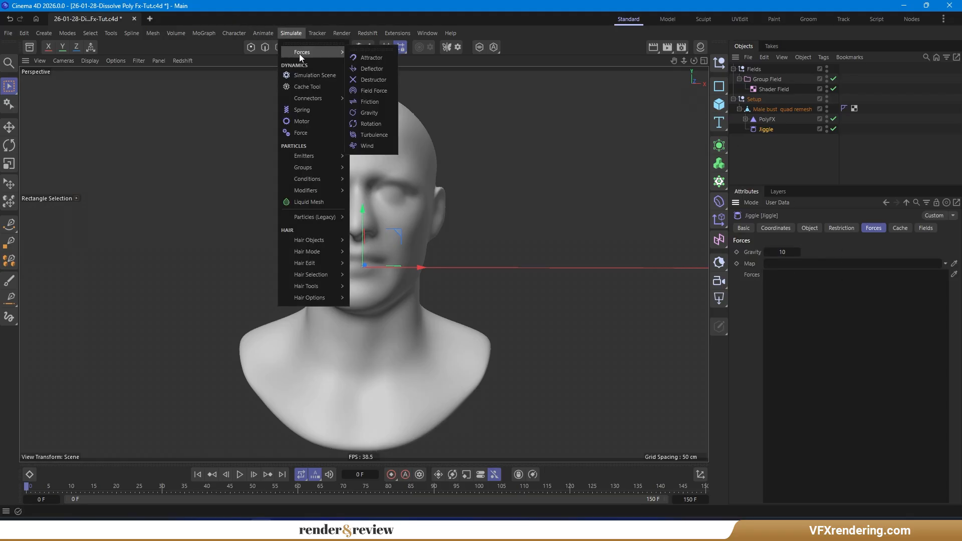
left_click(373, 135)
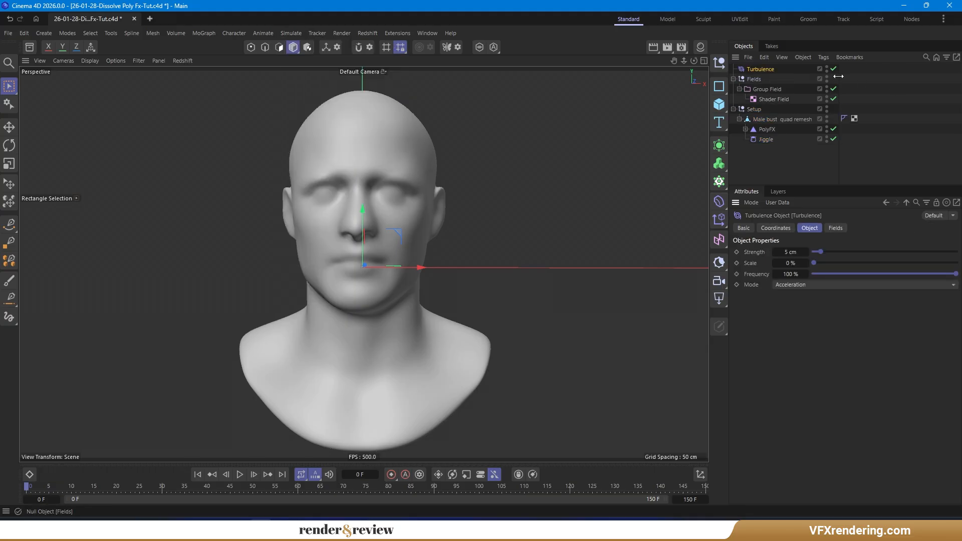
left_click_drag(772, 139, 772, 141)
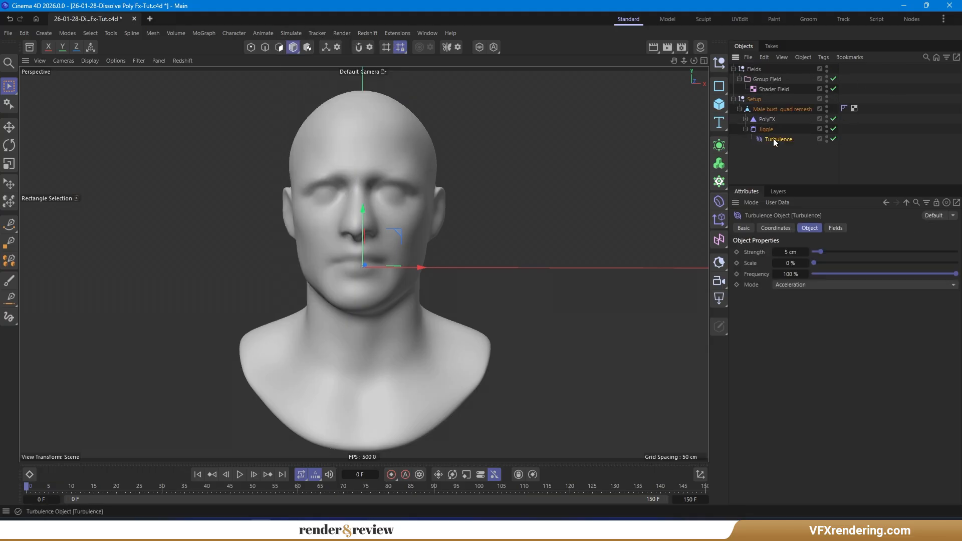
double_click(789, 251)
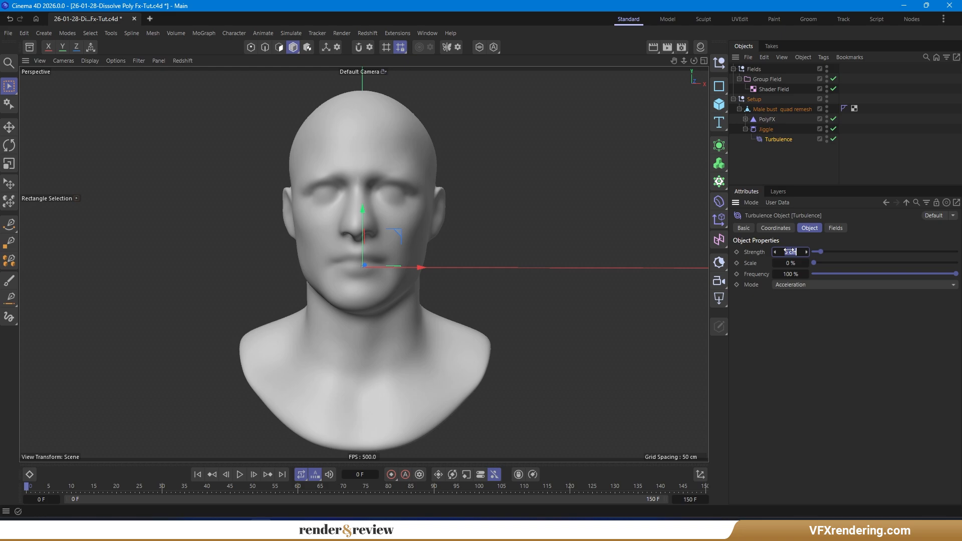
type("100")
double_click(789, 263)
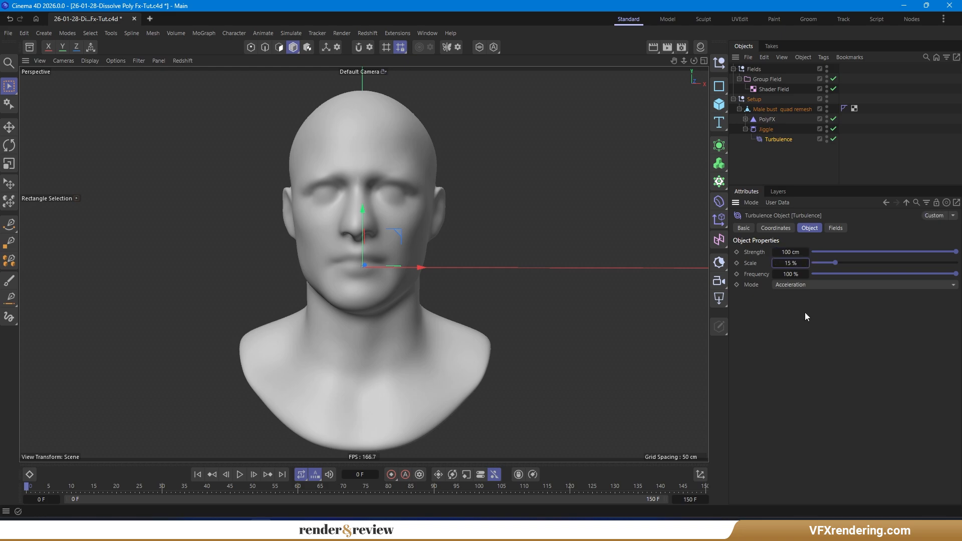
- Add the Turbulence to the Jiggle's forces list and duplicate the Turbulence object
left_click(768, 130)
left_click_drag(781, 138, 801, 288)
left_click(785, 140)
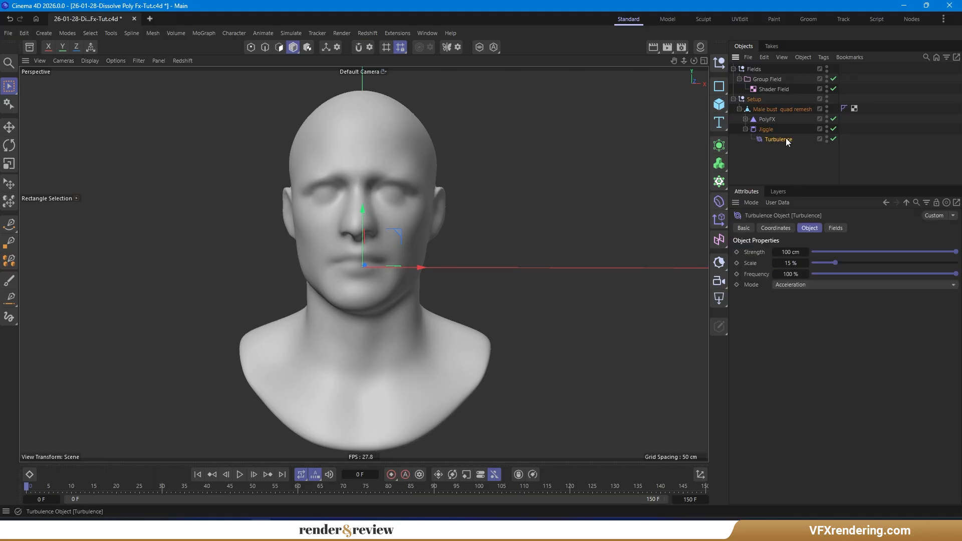
left_click_drag(789, 144, 794, 149, "ctrl")
- Set the duplicate turbulence's strength to 150 cm, scale to 30% and frequency to 75%
left_click(788, 252)
type("150")
left_click(790, 263)
type("30")
left_click(792, 275)
type("75")
key("Return")
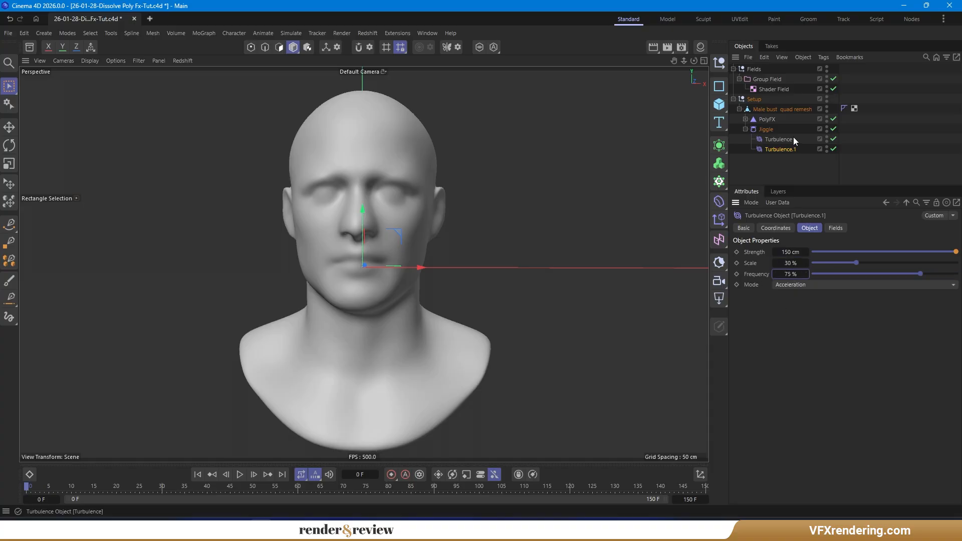
- Add the duplicate turbulence to the Jiggle's forces list and open the Jiggle's fields
left_click(765, 129)
left_click_drag(785, 287, 787, 288)
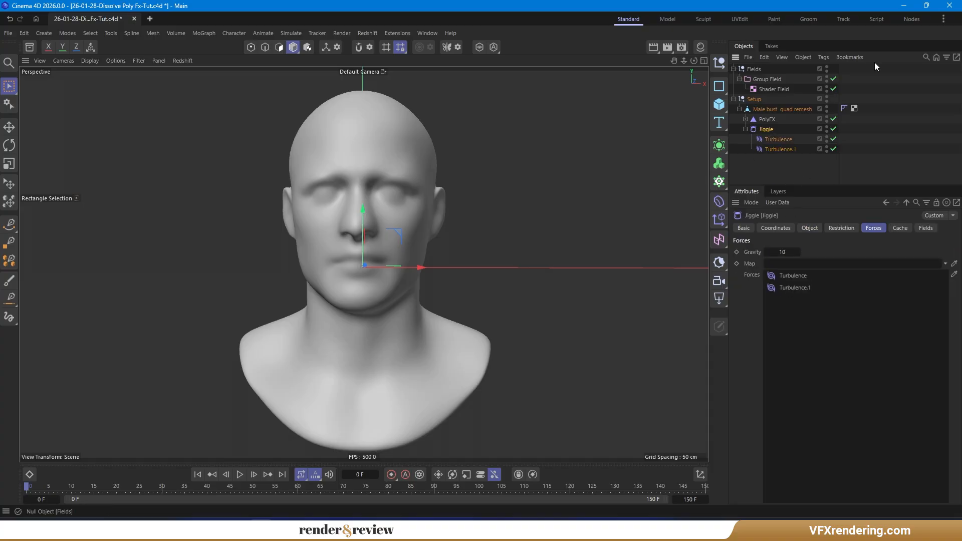
left_click(746, 119)
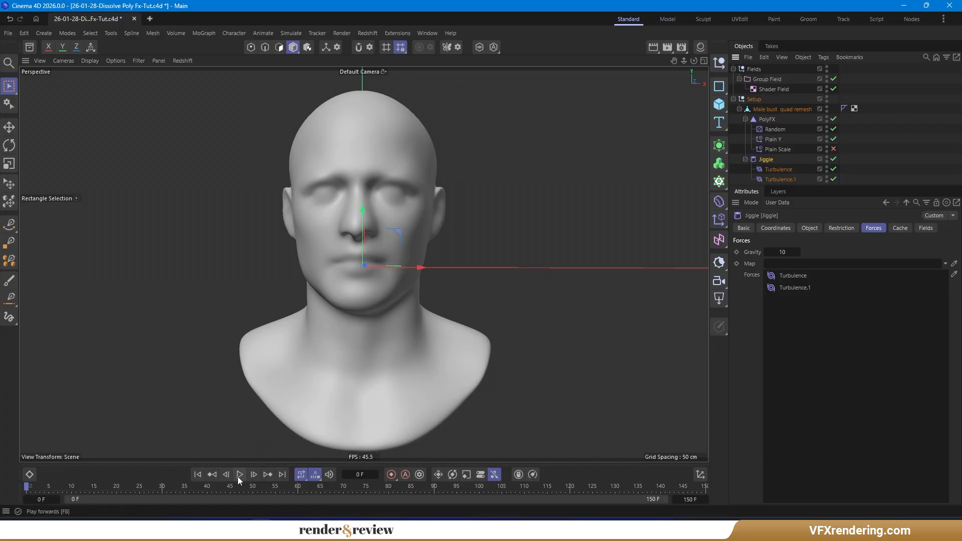
left_click(925, 228)
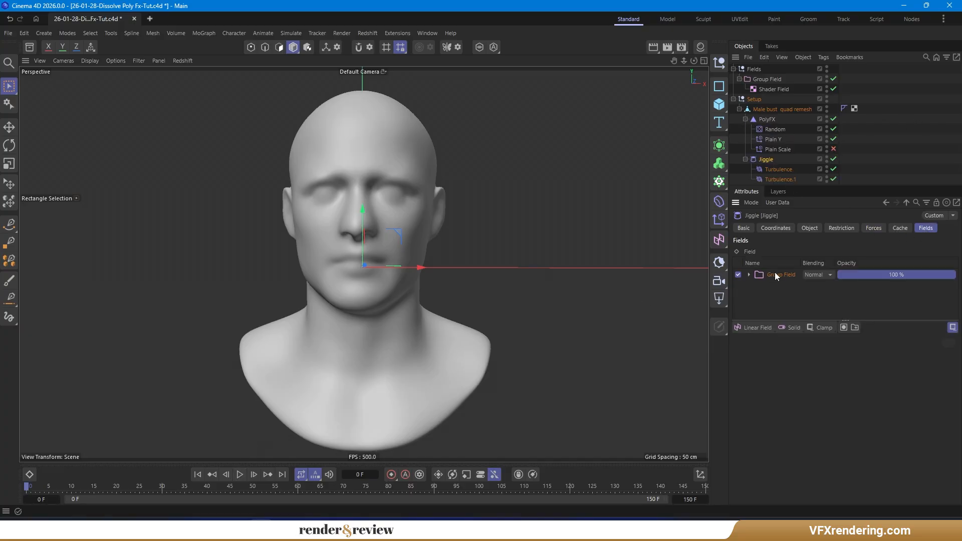
- Review the fields of the PolyFX plain effectors and preview the dissolve animation from the start
left_click(773, 140)
left_click(777, 149)
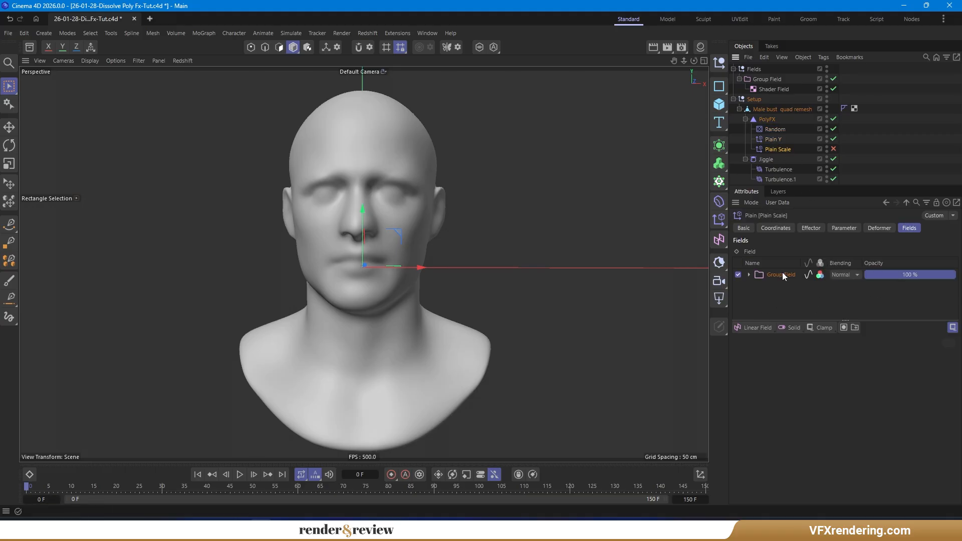
left_click(876, 160)
left_click(241, 473)
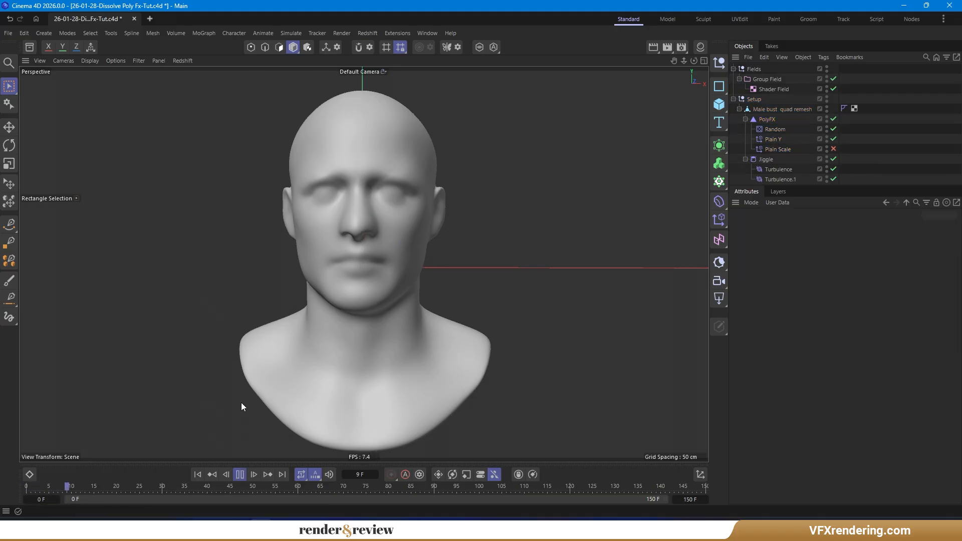
left_click(240, 474)
left_click(196, 474)
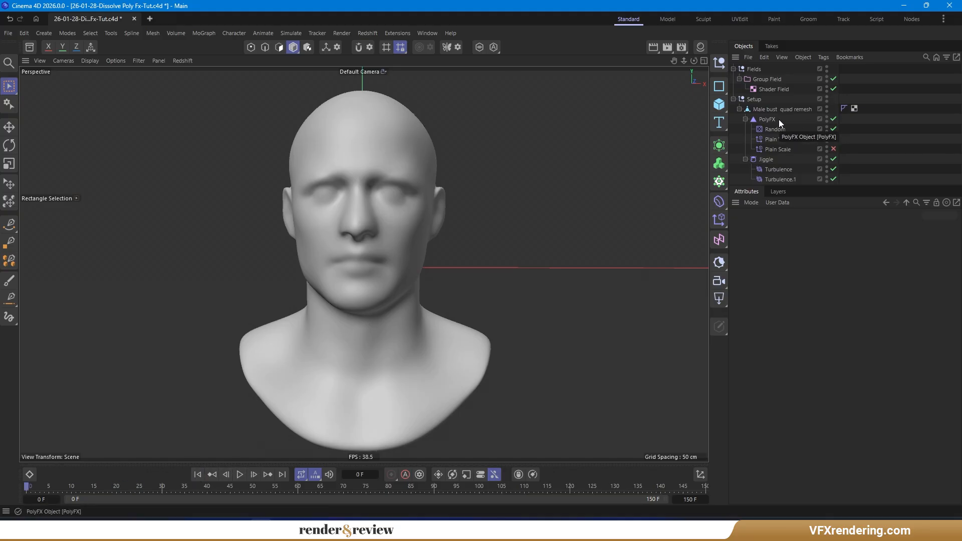
- Open the Shader Field's noise shader and set its Low Clip to 0%
left_click(769, 90)
left_click(778, 297)
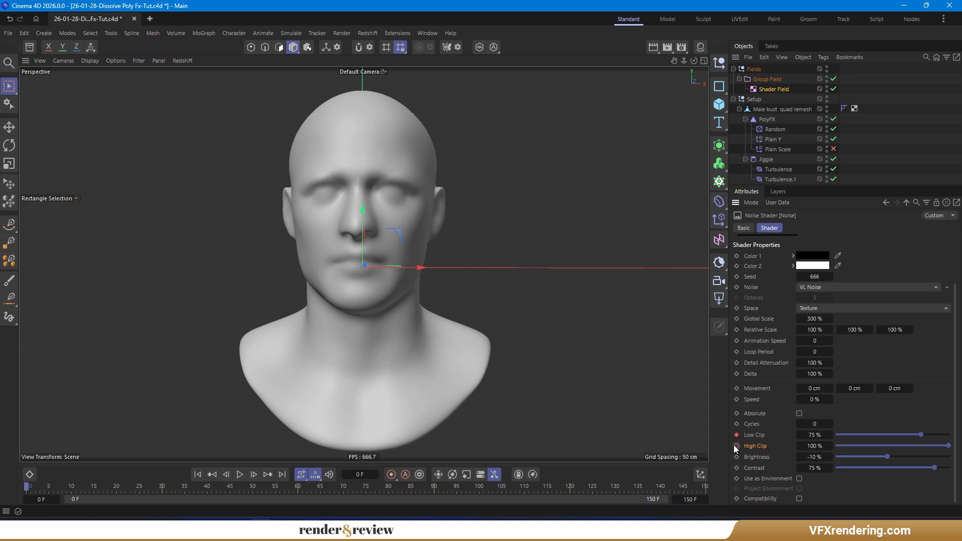
left_click(240, 475)
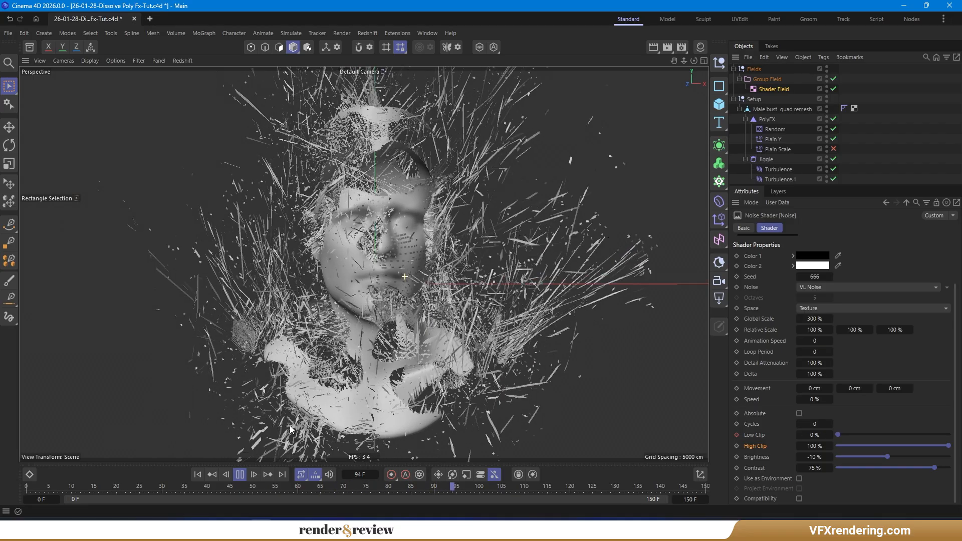
left_click(198, 474)
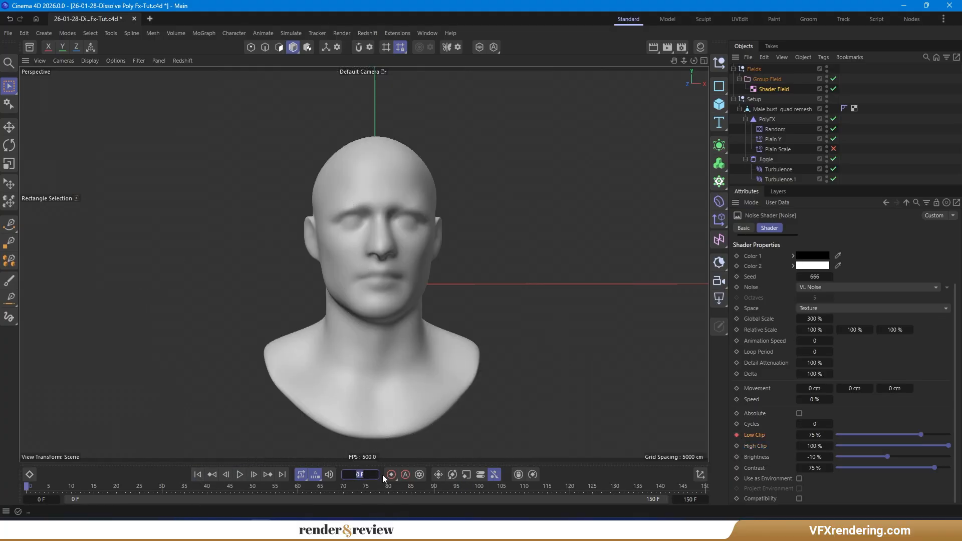
left_click(808, 434)
type("0")
key("Return")
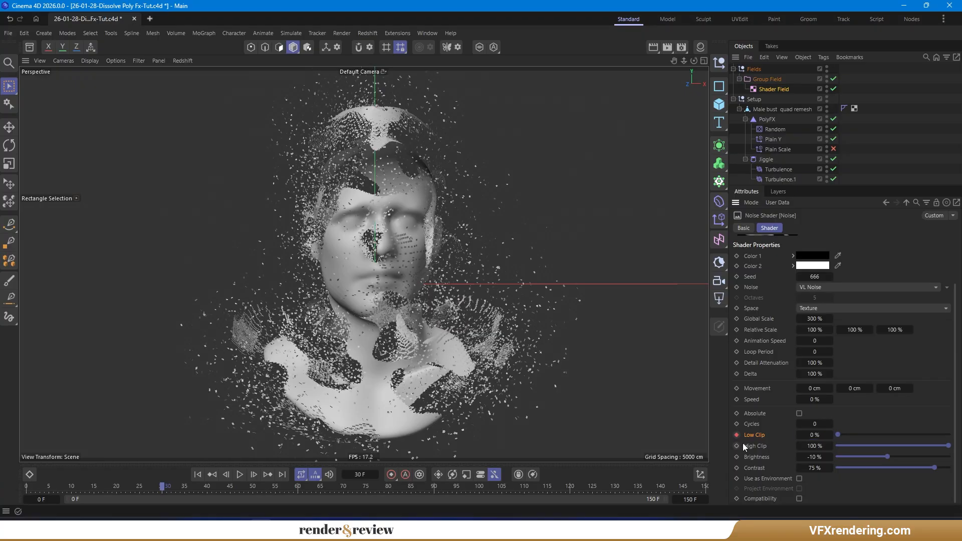
- Keyframe the noise shader's High Clip and animate it down to 0%
left_click(737, 445)
left_click(814, 445)
type("0")
key("Return")
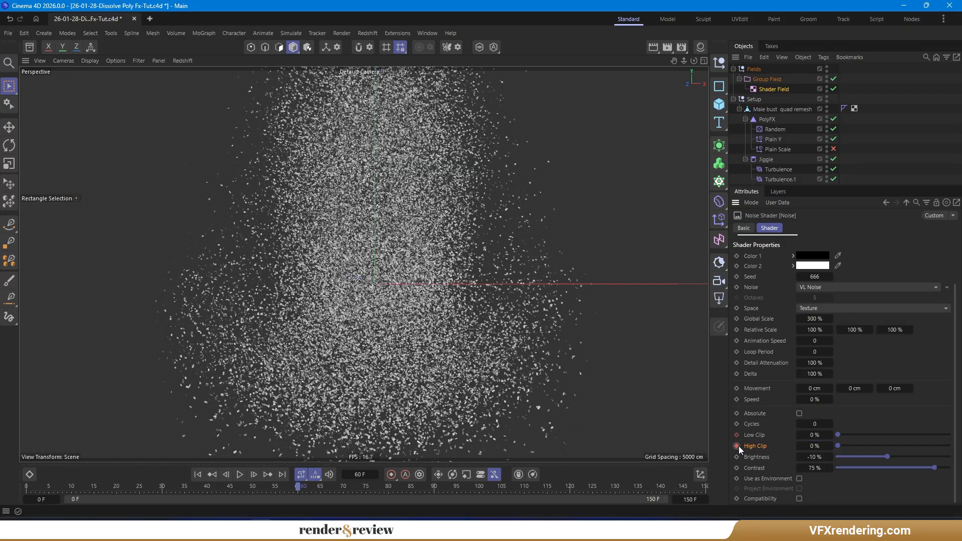
- Play back the dissolve animation to check the result, then return to the first frame
left_click(197, 474)
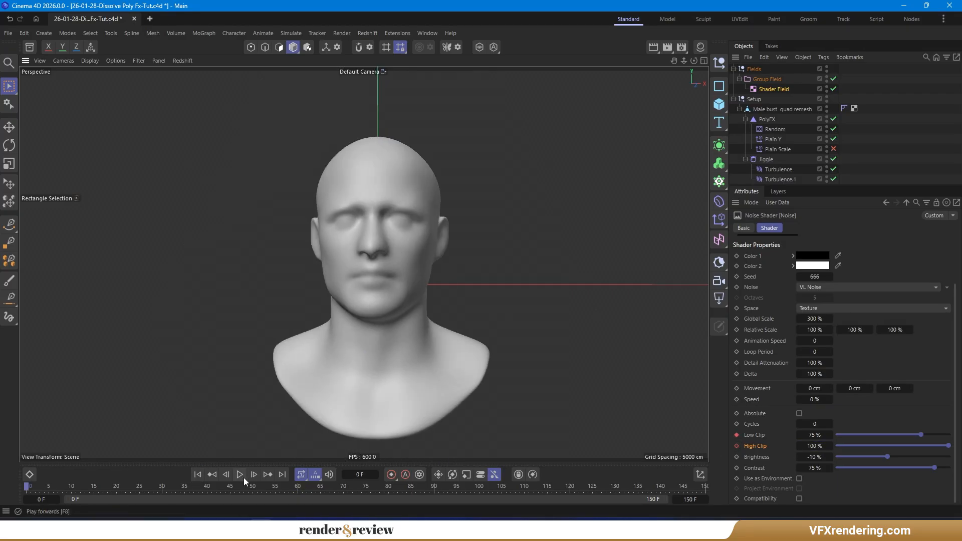
left_click(240, 475)
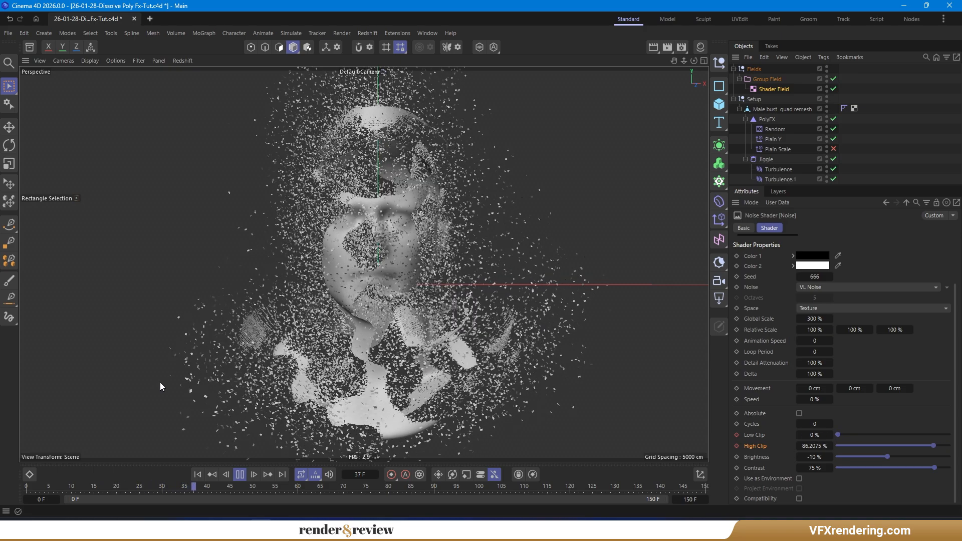
scroll(318, 356, "down", 3)
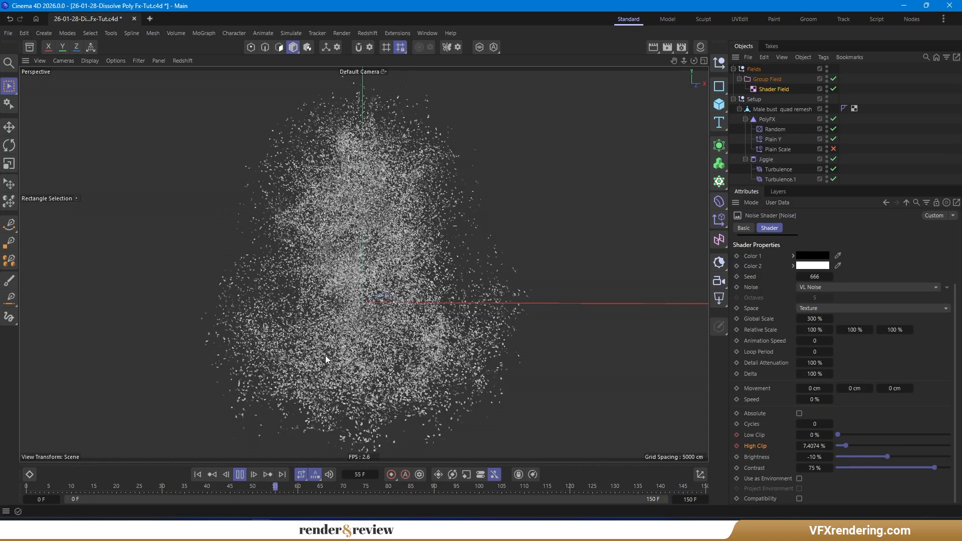
key("n")
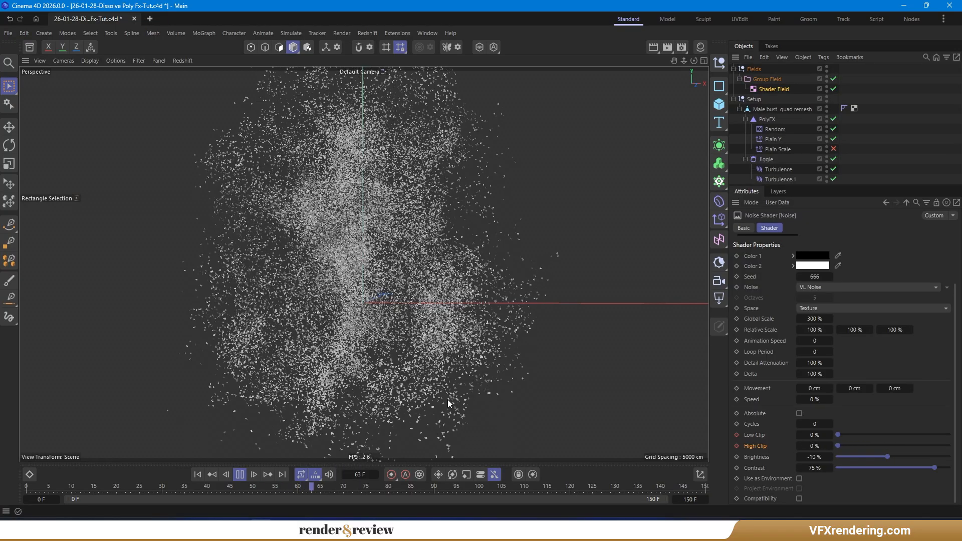
key("n")
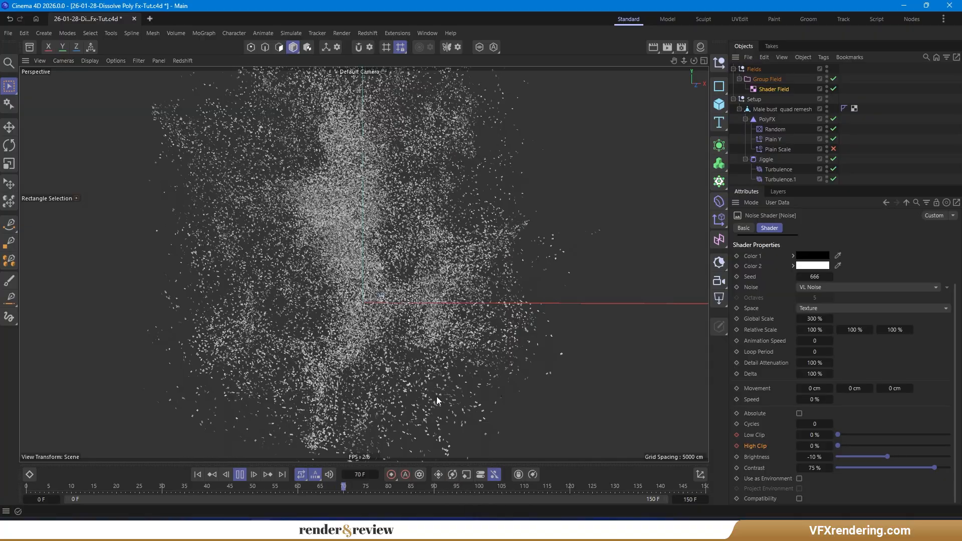
key("b")
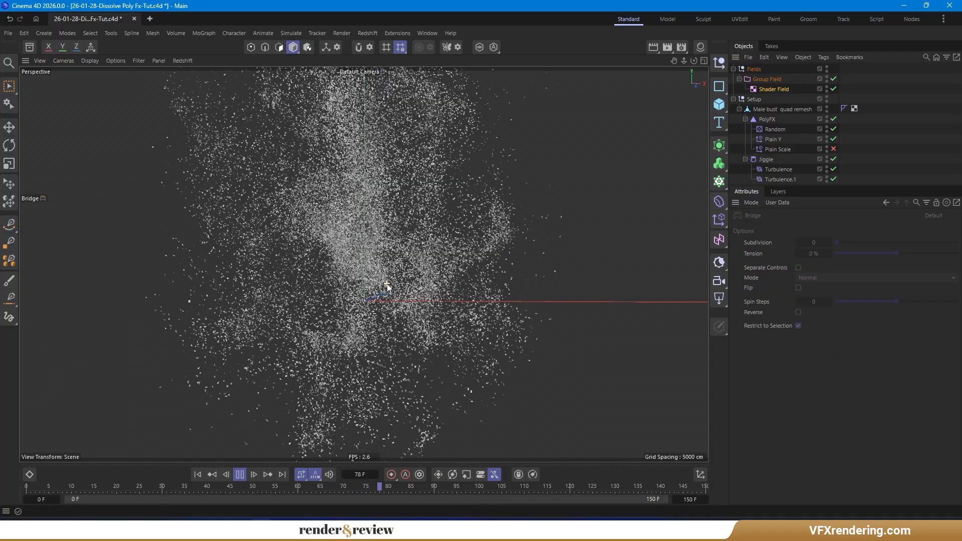
mouse_move(338, 255)
left_mouse_down("alt")
mouse_move(384, 268)
mouse_move(334, 266)
left_mouse_up("alt")
left_click(240, 474)
left_click(198, 474)
- Inspect both turbulence forces' object settings and play the animation again
left_click(787, 170)
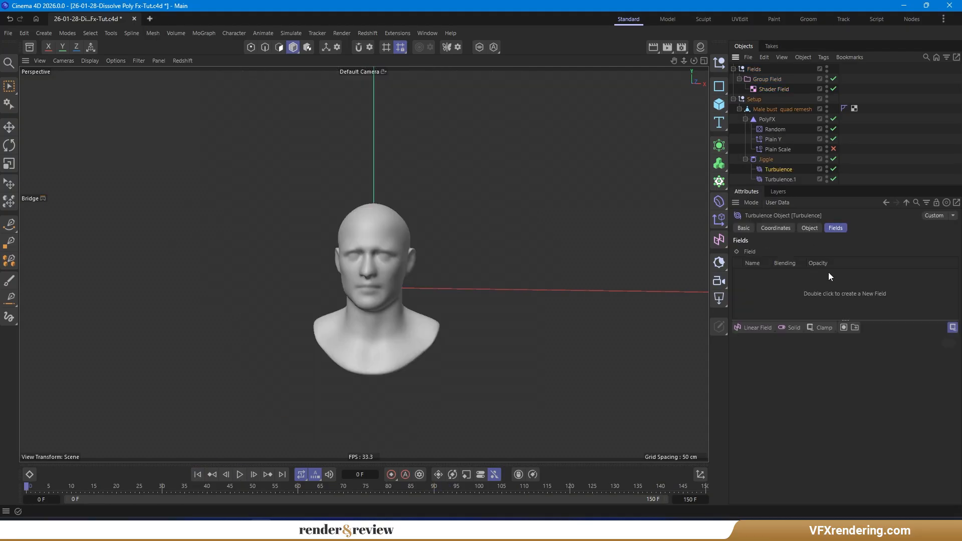
left_click(809, 229)
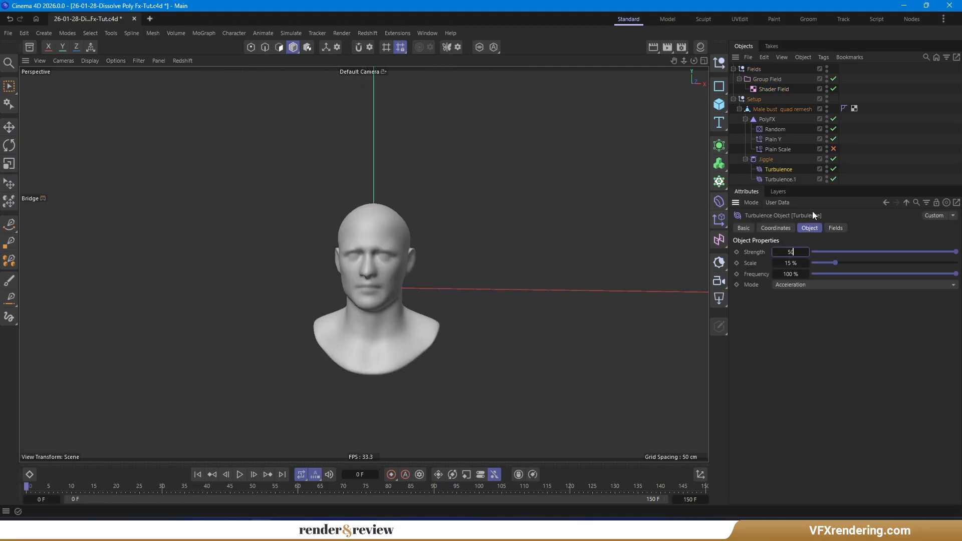
left_click(780, 179)
left_click(239, 475)
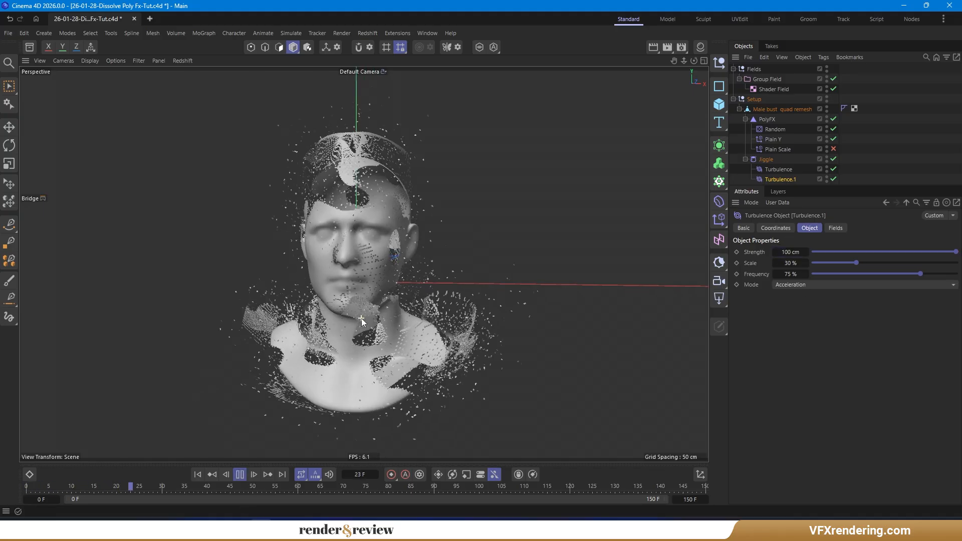
- Change the Shader Field's noise type from VL Noise to Noise
left_click(773, 89)
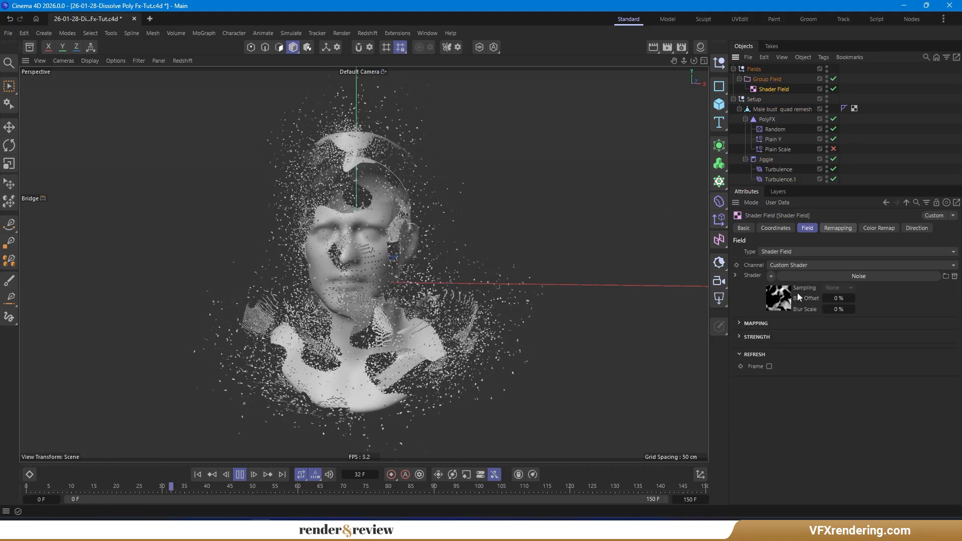
left_click(821, 274)
left_click(837, 350)
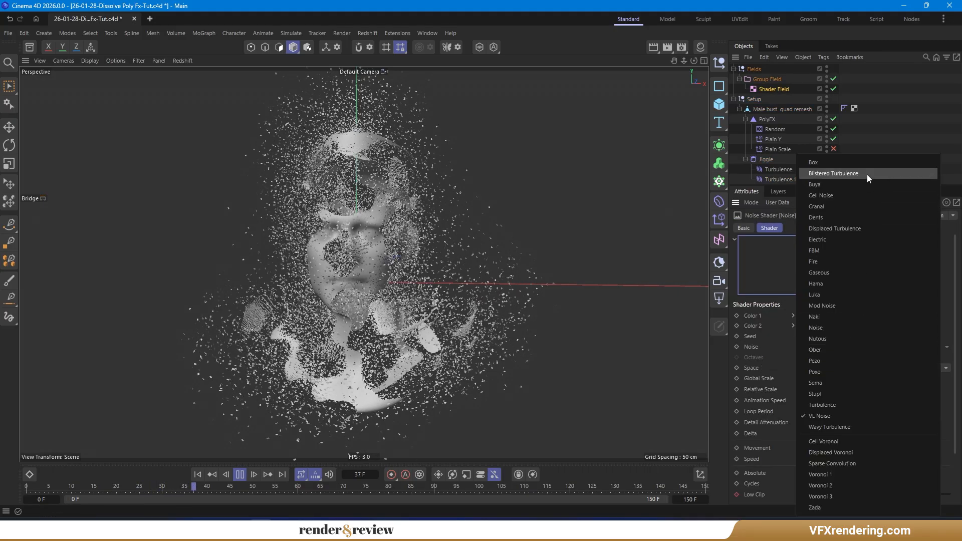
left_click(846, 327)
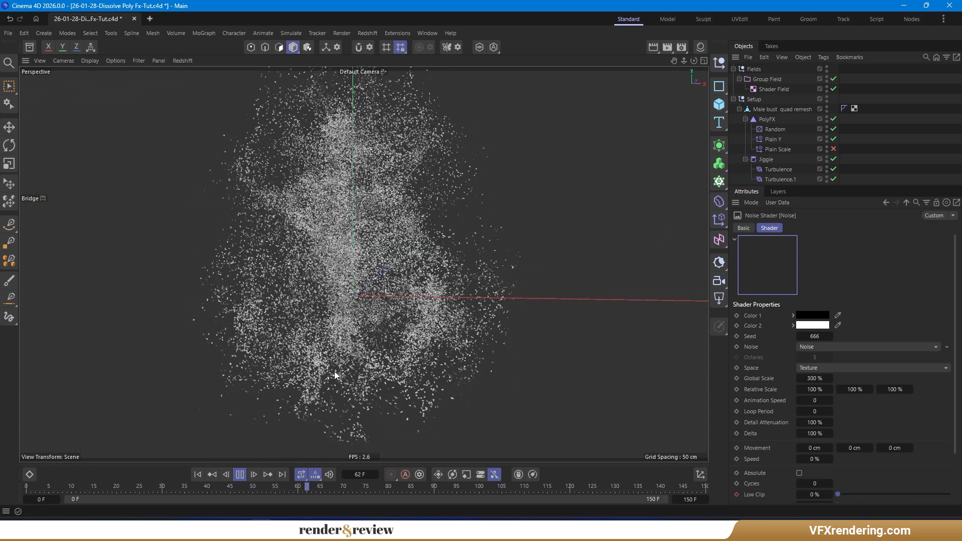
- Review the Jiggle's forces list and replay the animation from the start
left_click(770, 159)
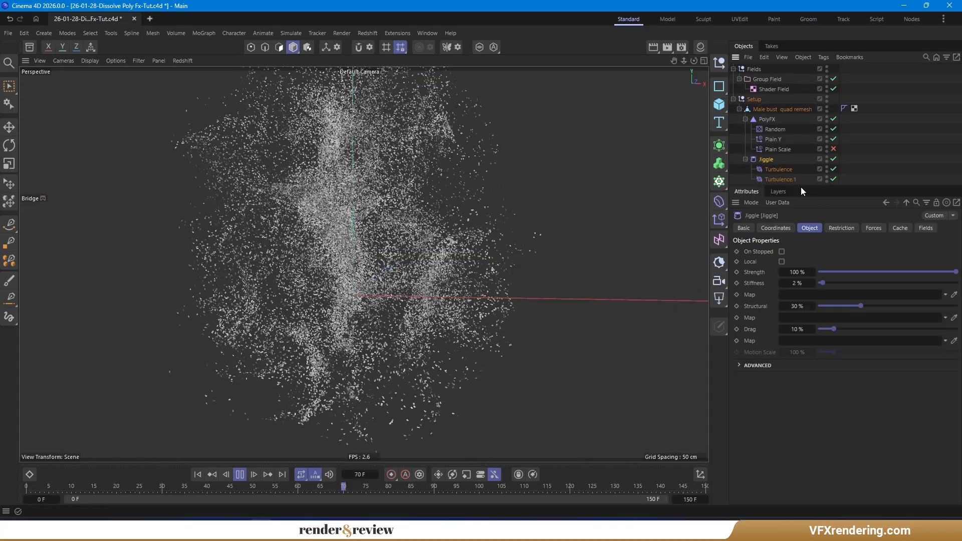
left_click(872, 228)
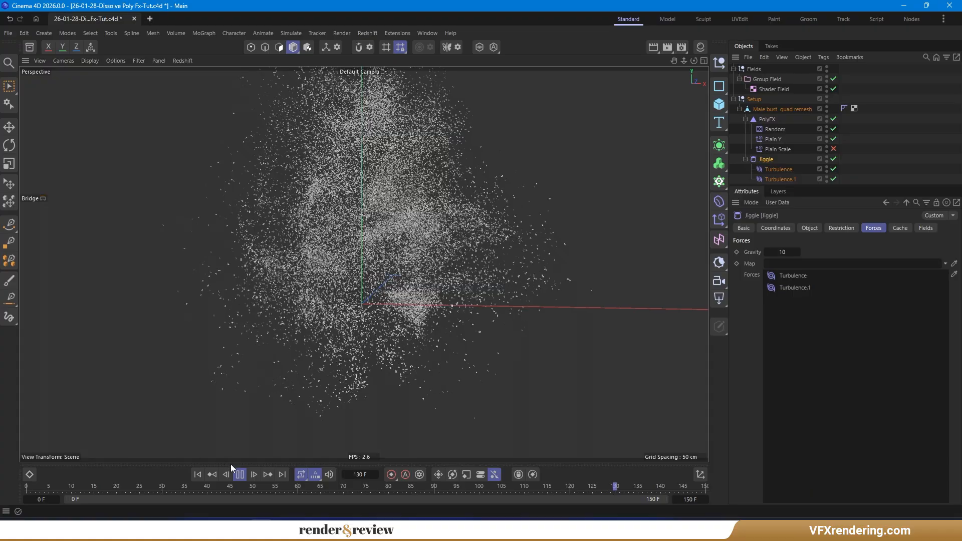
left_click(241, 477)
left_click(199, 476)
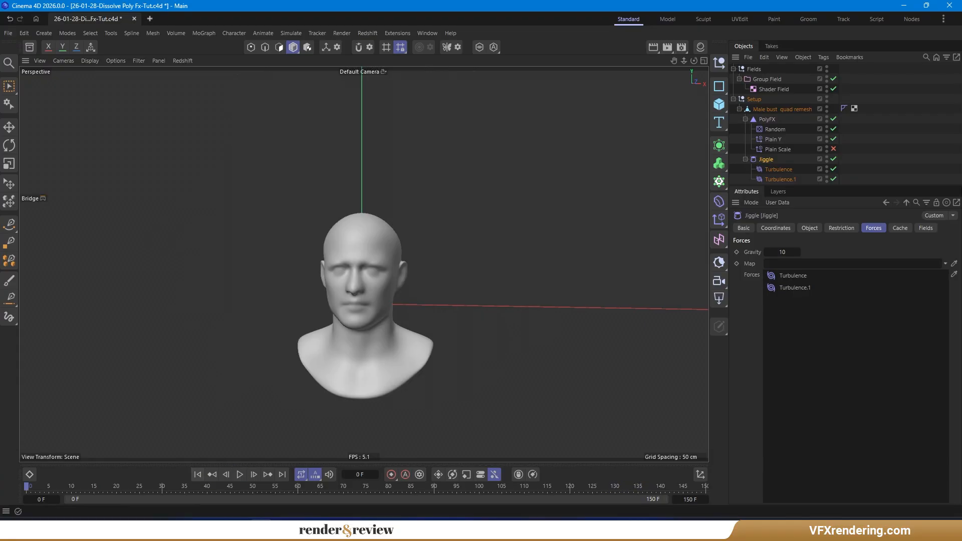
- Collapse the Setup hierarchy and add a new null object named Matrix
left_click_drag(848, 185, 842, 234)
left_click(804, 214)
left_click(745, 159)
left_click(745, 119)
left_click(739, 109)
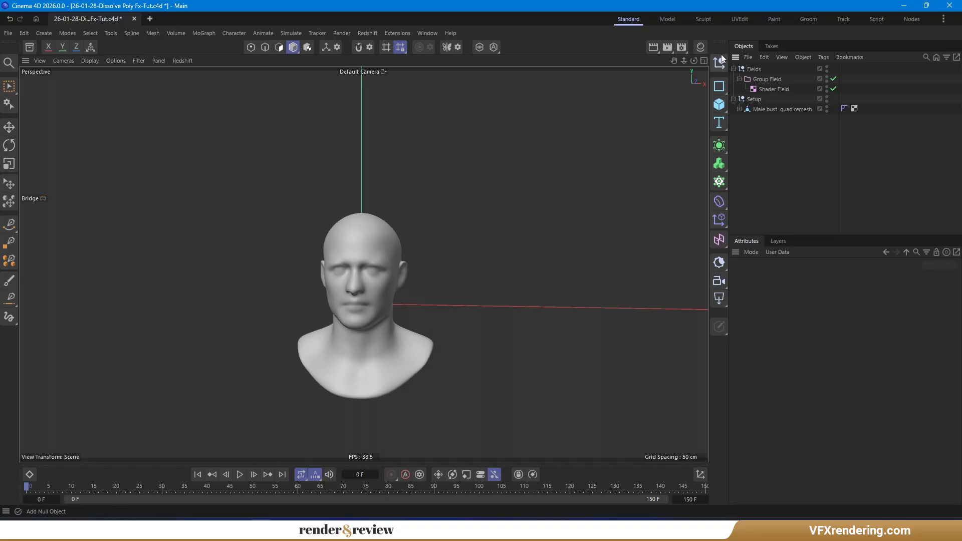
left_click(719, 62)
double_click(754, 70)
type("Matrix")
key("Return")
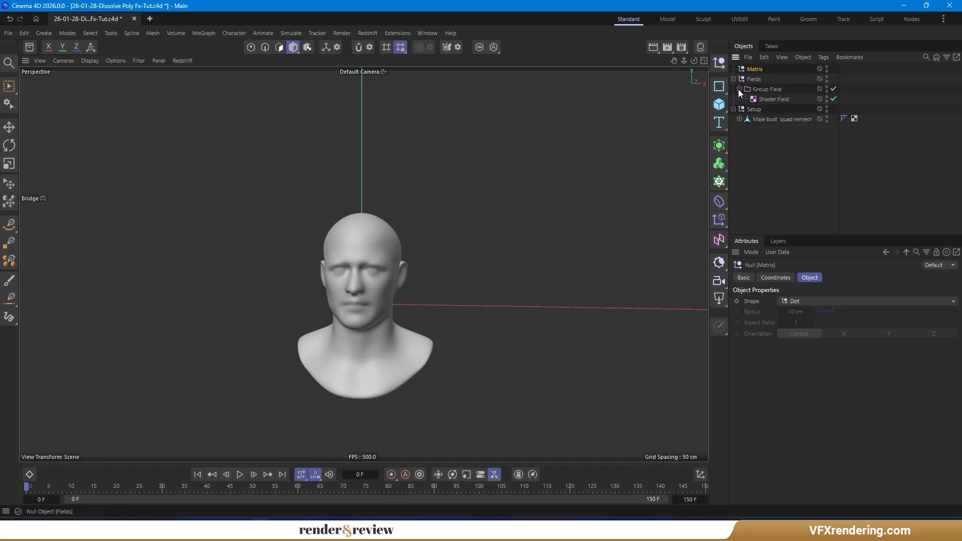
- Add a Matrix object, parent it under the Matrix null and rename it RS Matrix
left_click(720, 183)
left_click(777, 235)
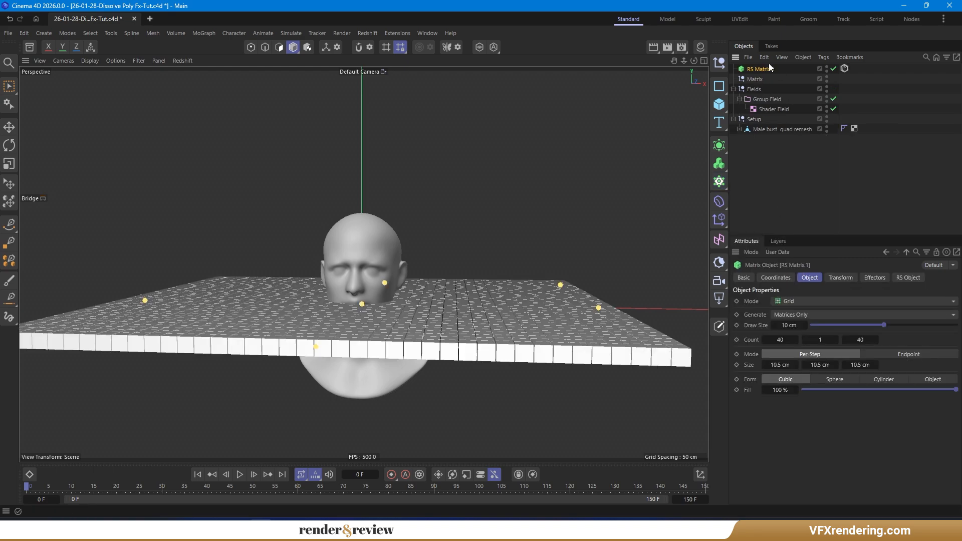
left_click_drag(762, 75, 762, 77)
double_click(775, 79)
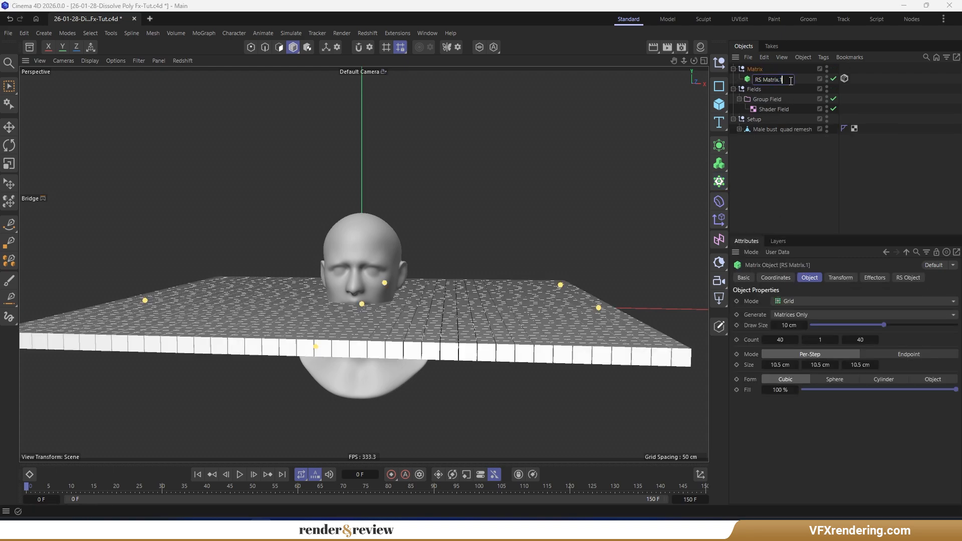
left_click(772, 188)
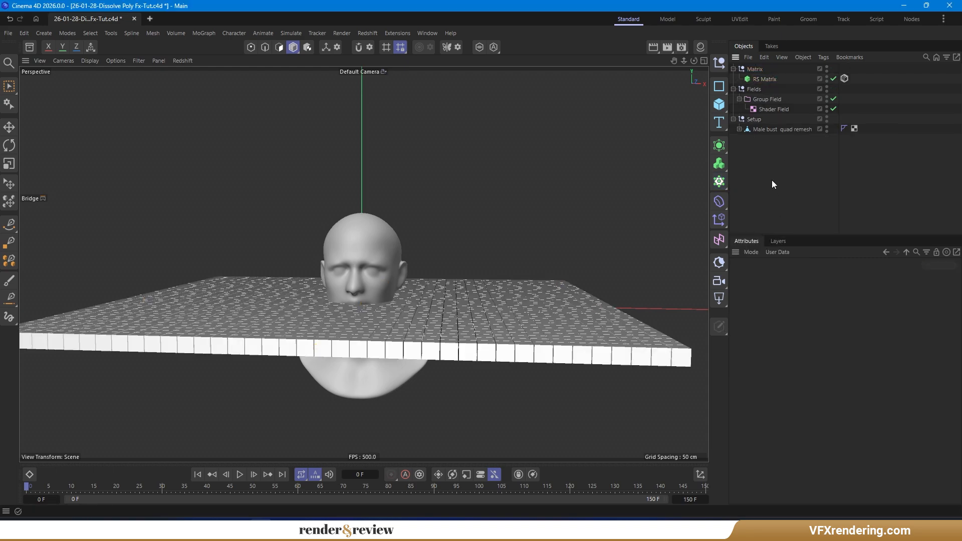
- Set the RS Matrix's draw size to 0.5 cm
scroll(380, 320, "up", 3)
left_click_drag(375, 314, 382, 309, "alt")
left_click(739, 129)
left_click(744, 140)
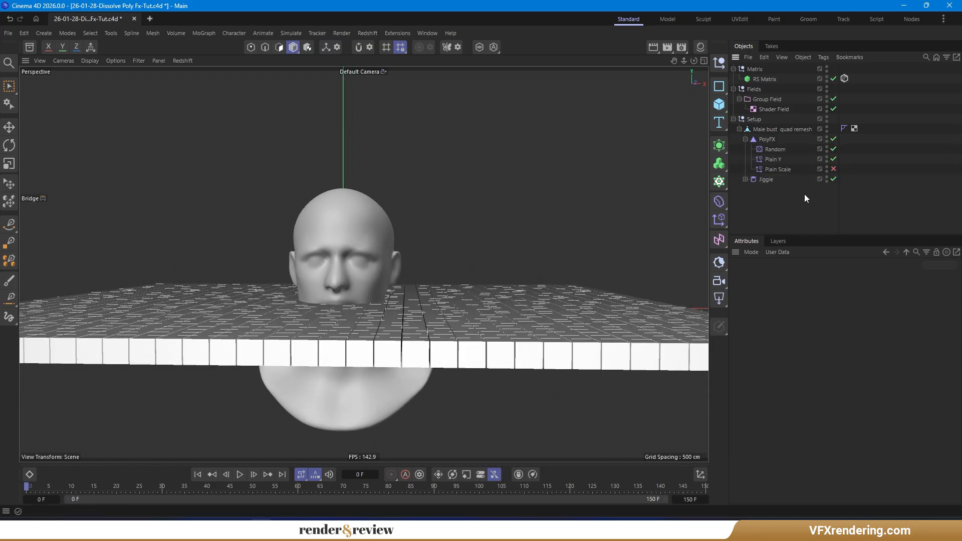
left_click(766, 79)
left_click(790, 325)
type("0.5")
key("Return")
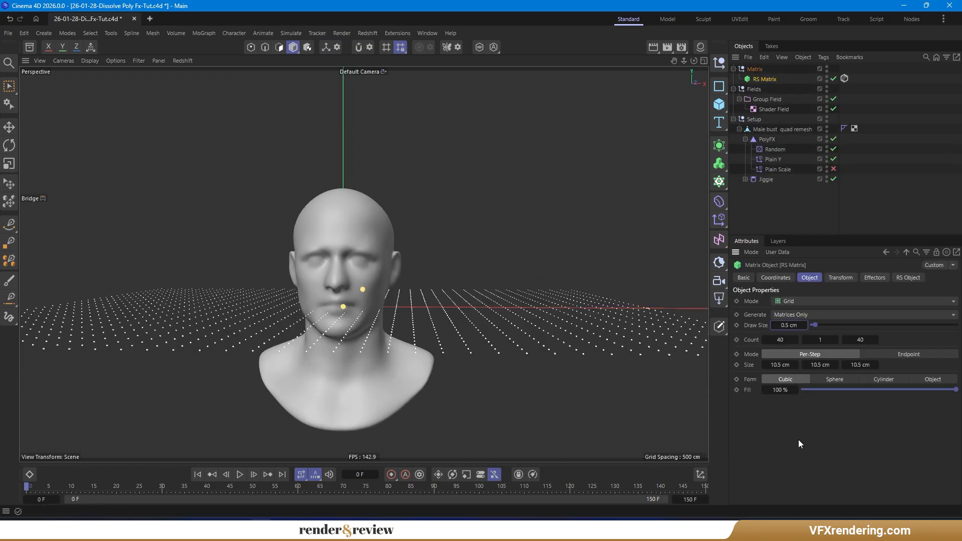
- Switch the RS Matrix to Object mode using the male bust as object, with Vertex distribution
left_click(813, 302)
left_click(801, 310)
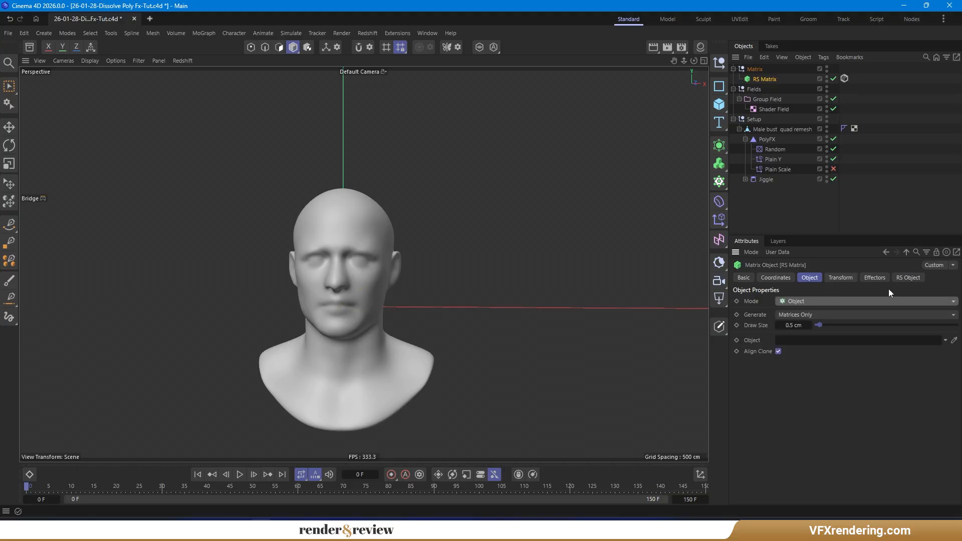
left_click_drag(781, 129, 801, 341)
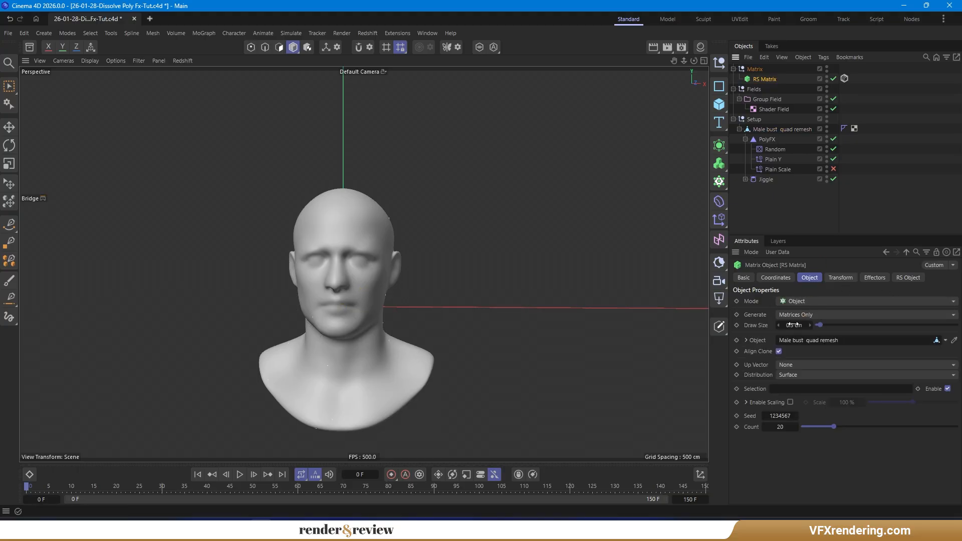
left_click(803, 375)
left_click(800, 385)
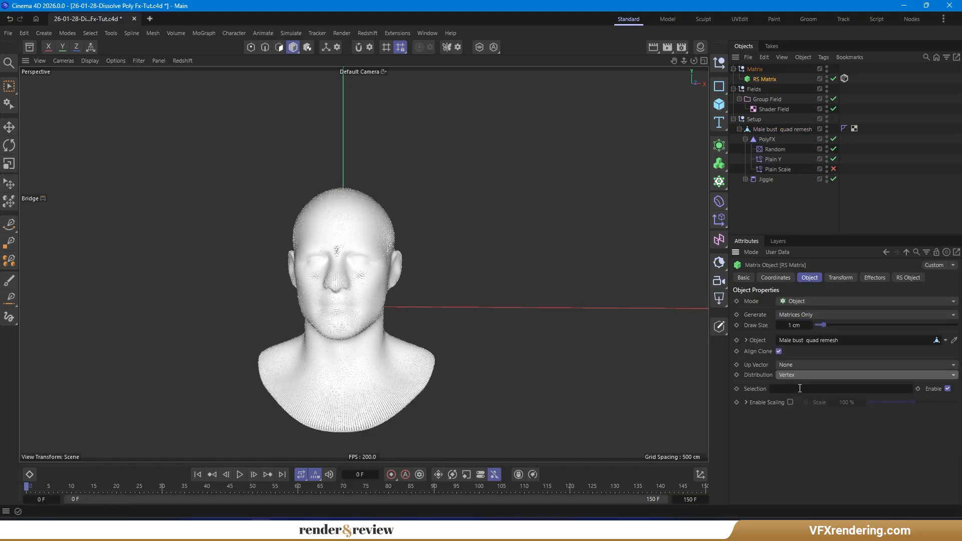
- Add a Plain effector to the RS Matrix and move it under the Matrix null
scroll(368, 400, "up", 1)
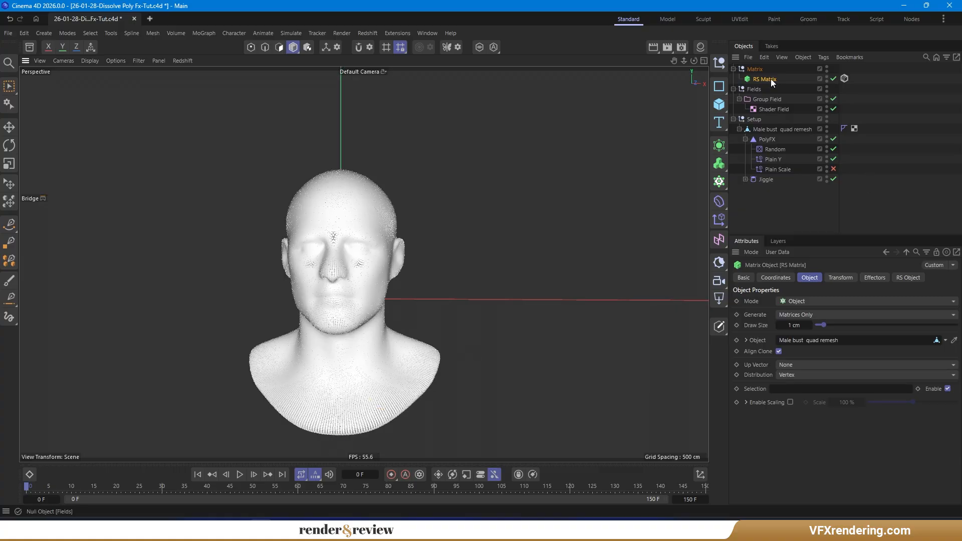
left_click(882, 278)
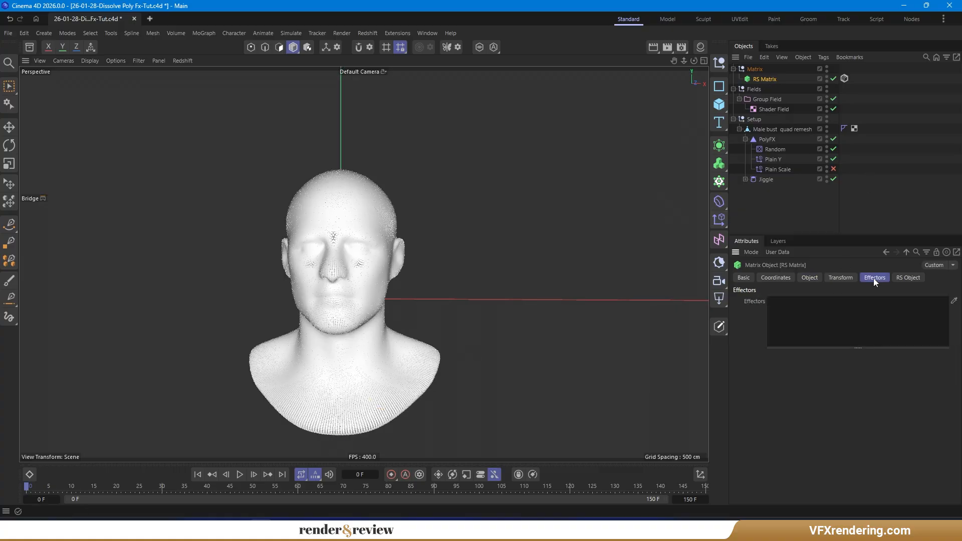
left_click(720, 218)
left_click_drag(761, 89, 760, 79)
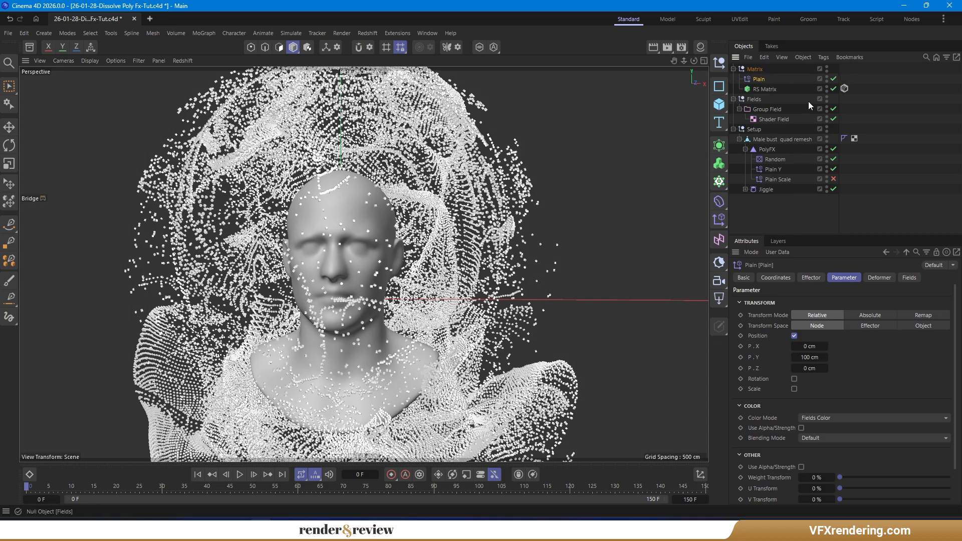
- Turn off the Plain effector's position and rename it Matrix scale
left_click(794, 336)
double_click(758, 80)
type("Ma")
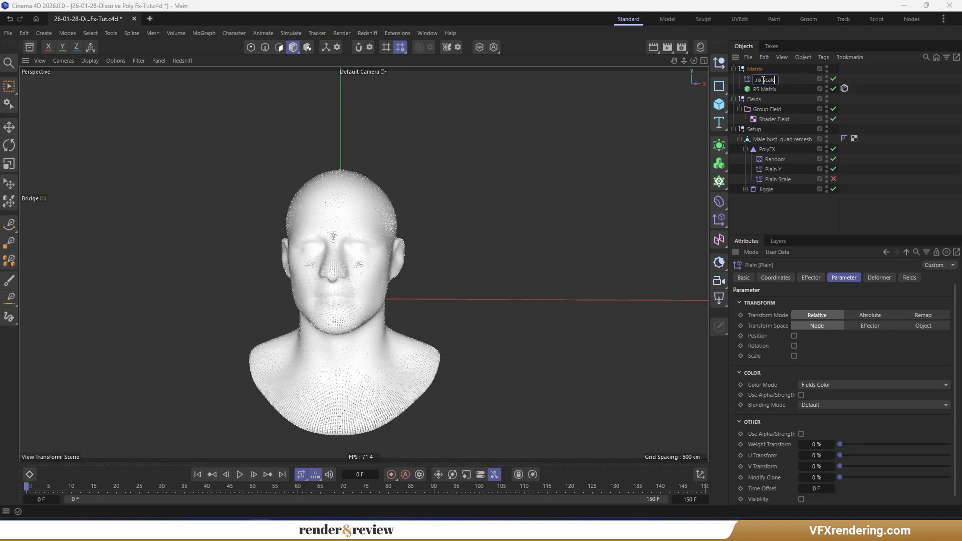
type("trix scale")
key("Return")
- Enable Scale on Matrix scale and set its uniform scale to -1
left_click(794, 356)
left_click(794, 366)
type("-1")
key("Return")
- Add the Group Field to Matrix scale's fields with an Invert modifier layer above it
left_click(907, 279)
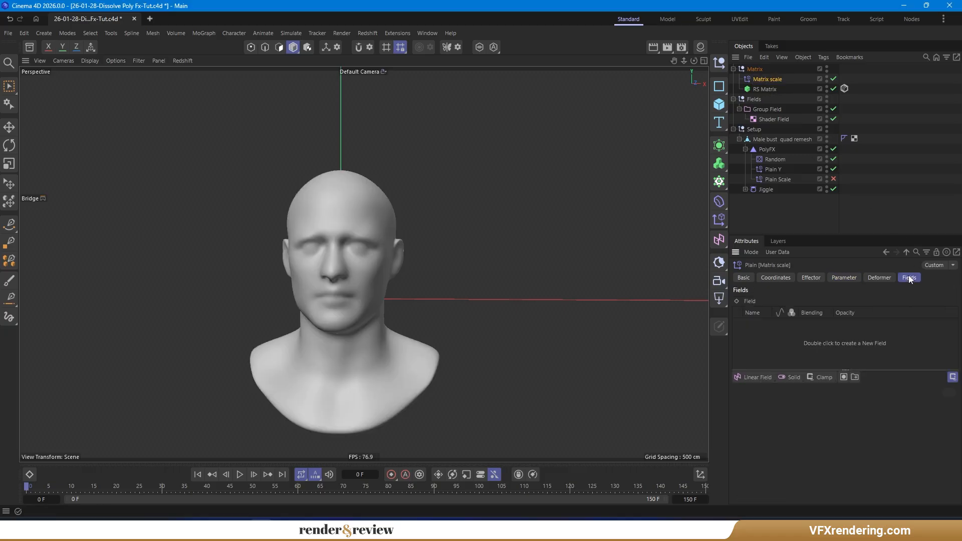
left_click_drag(771, 110, 765, 331)
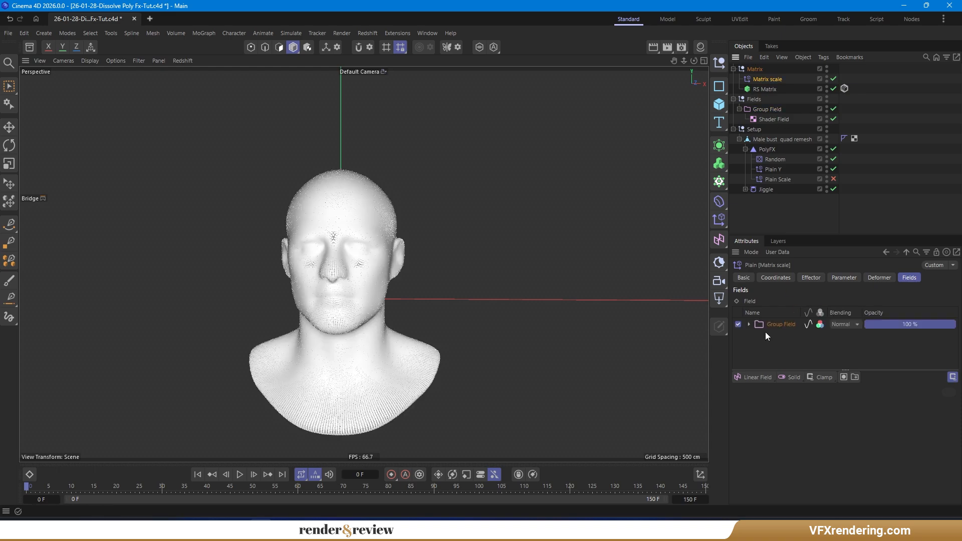
left_click(822, 378)
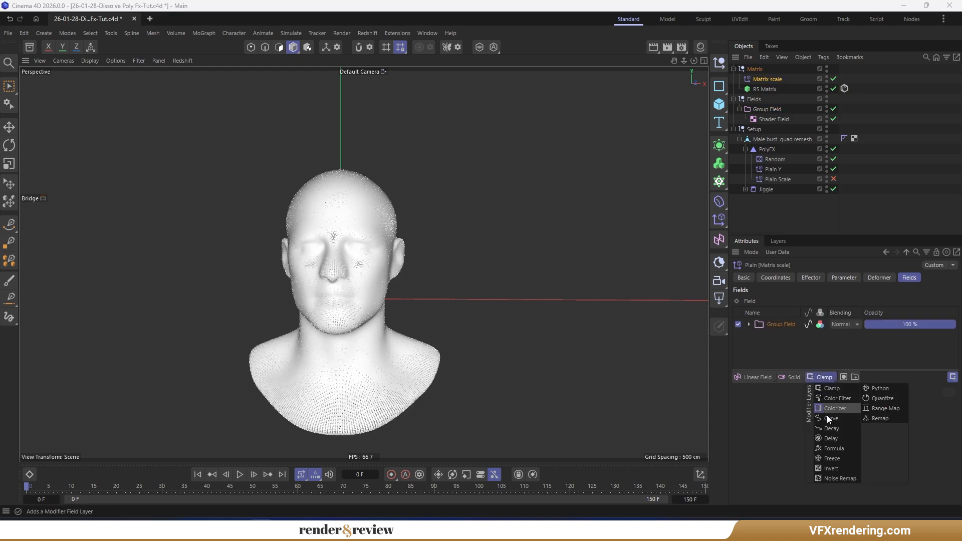
left_click(828, 467)
- Enable the Plain Scale effector and play the animation to preview the dissolve
left_click(833, 179)
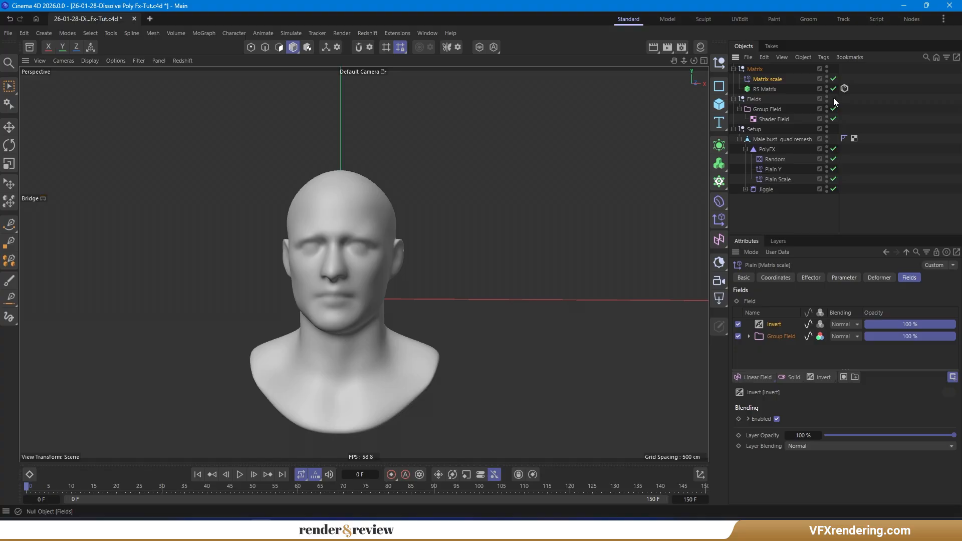
left_click(240, 474)
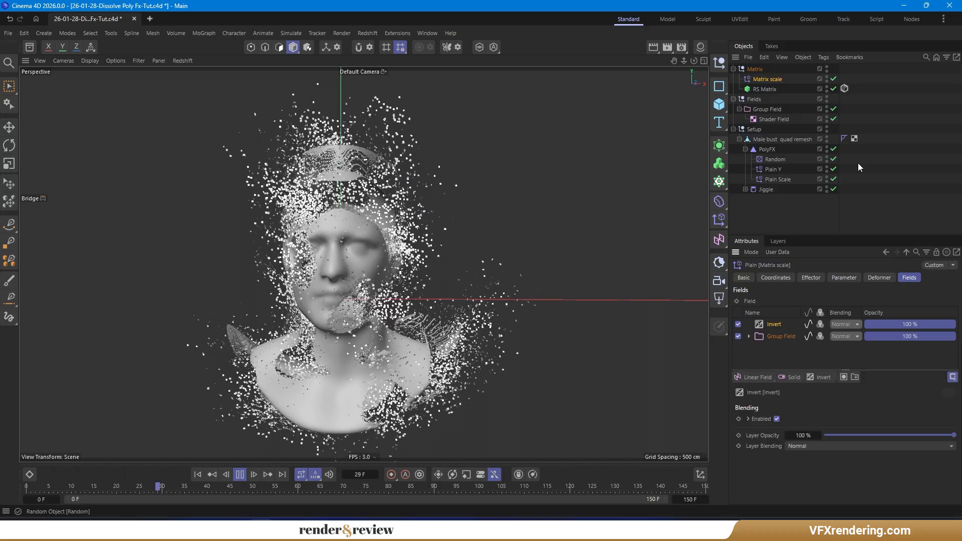
left_click(820, 337)
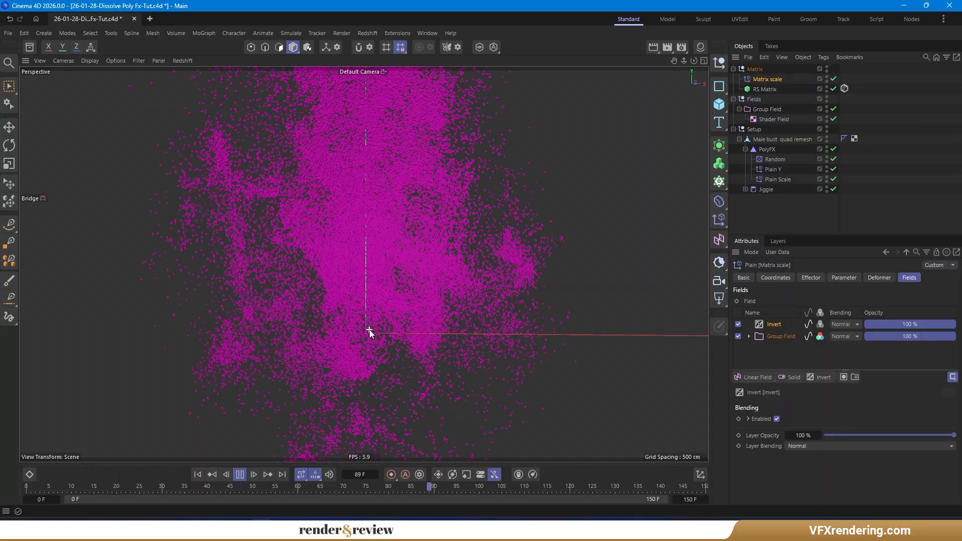
left_click(240, 475)
left_click(198, 474)
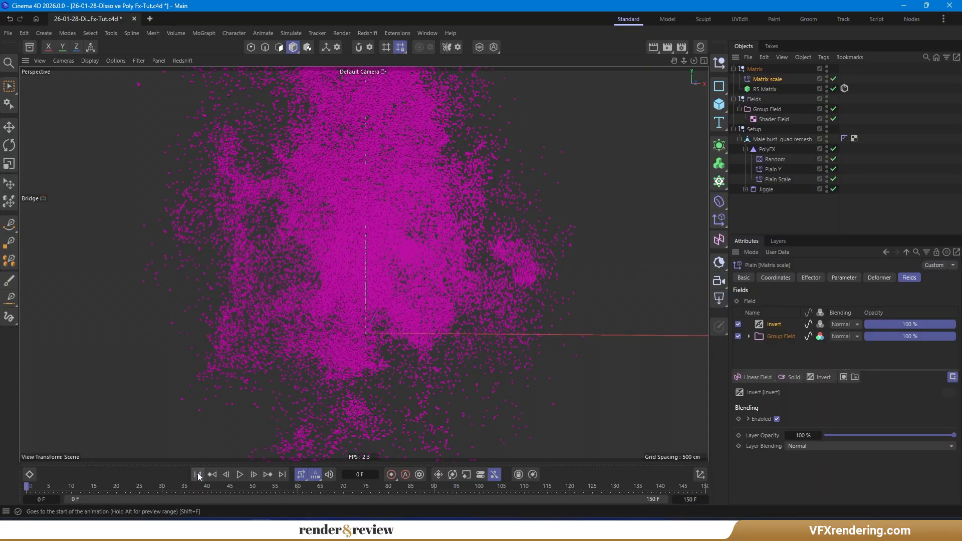
left_click(820, 336)
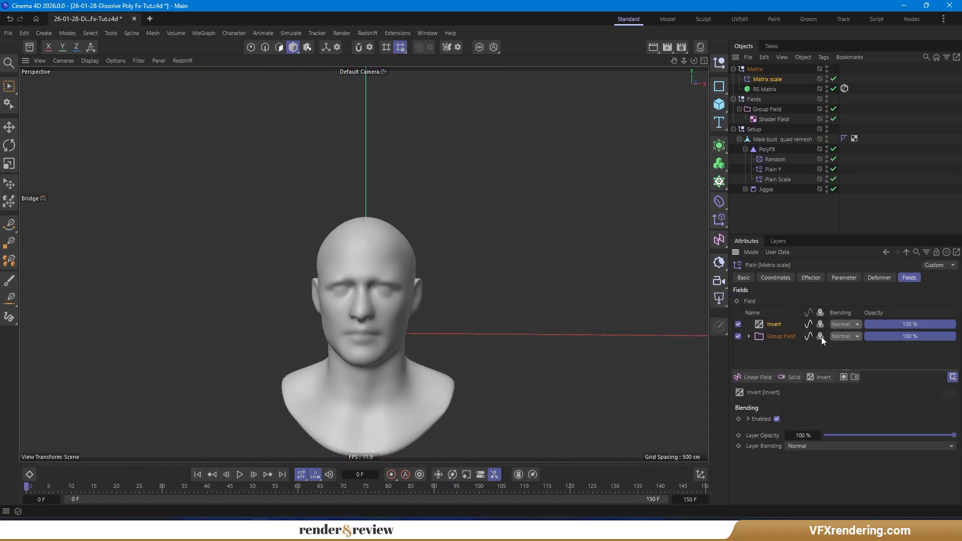
- Add another Plain effector to the RS Matrix, move it under the Matrix null and rename it Plain color
left_click(765, 89)
left_click(875, 278)
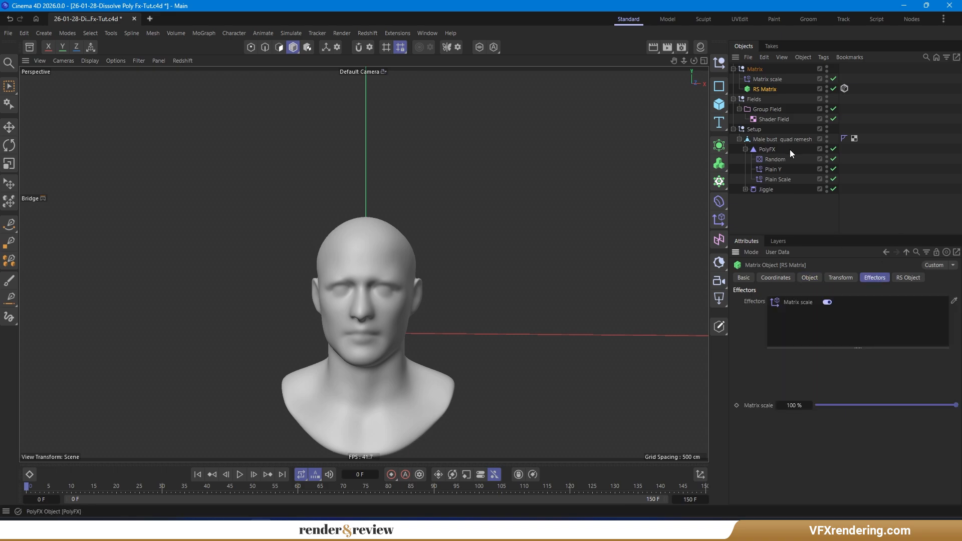
left_click(719, 220)
left_click_drag(763, 80, 765, 74)
double_click(761, 79)
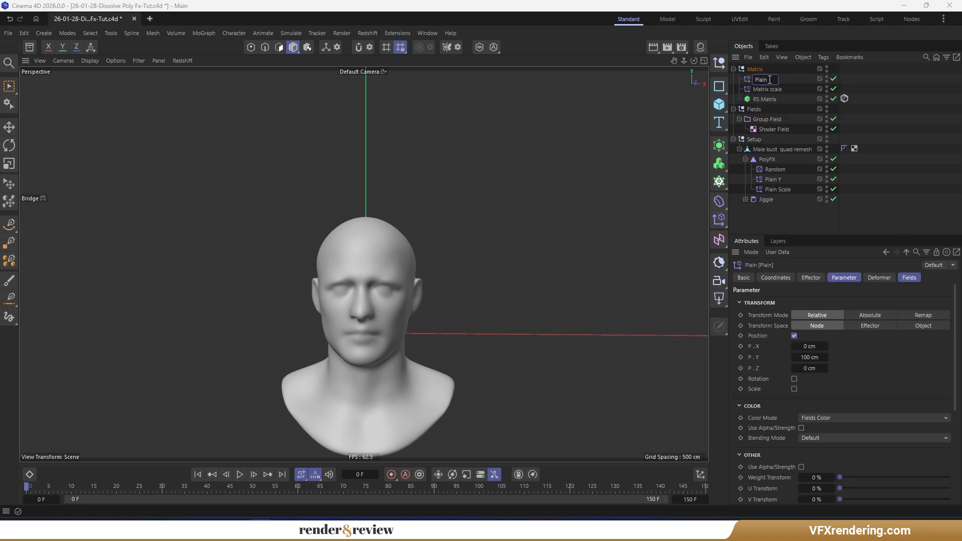
type("color")
key("Return")
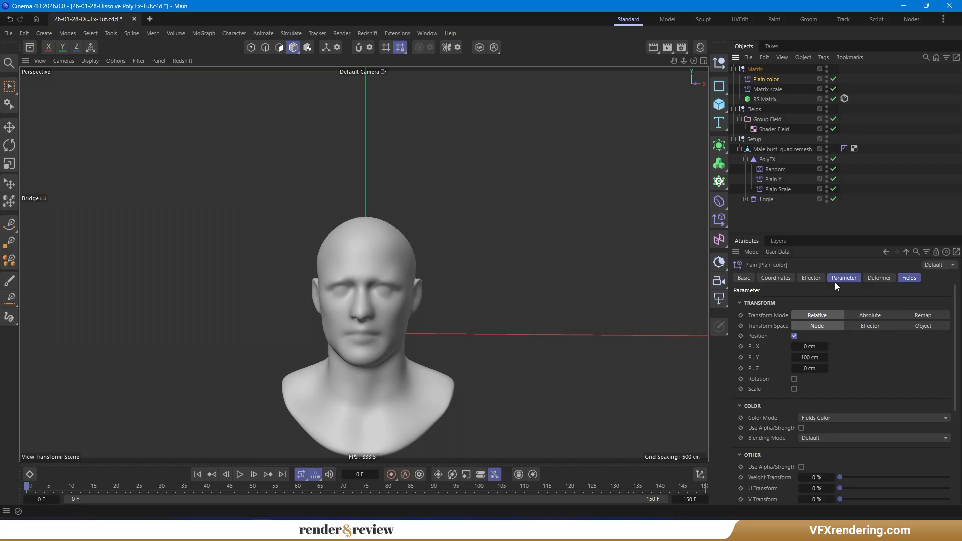
- Turn off Plain color's position and add a Random Field to its fields
left_click(793, 336)
left_click(909, 278)
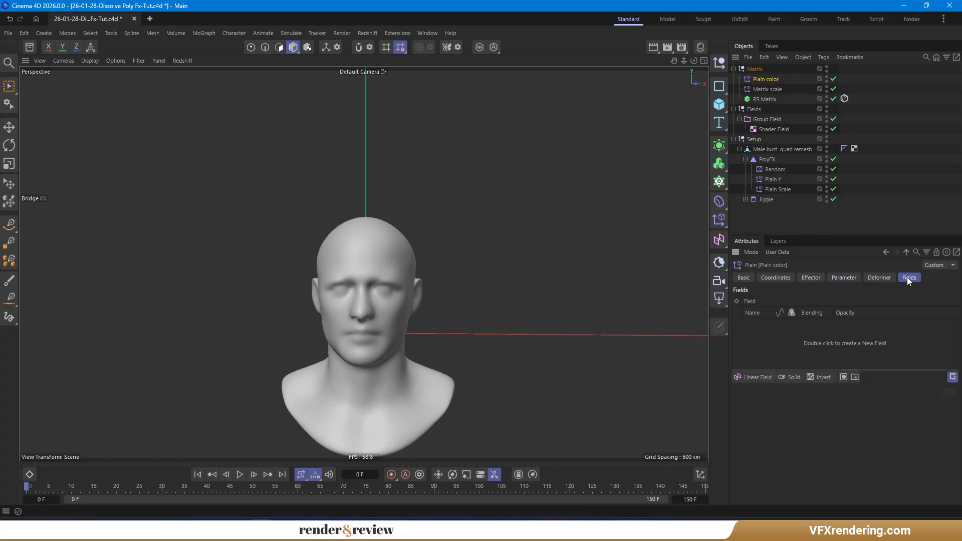
left_click(753, 377)
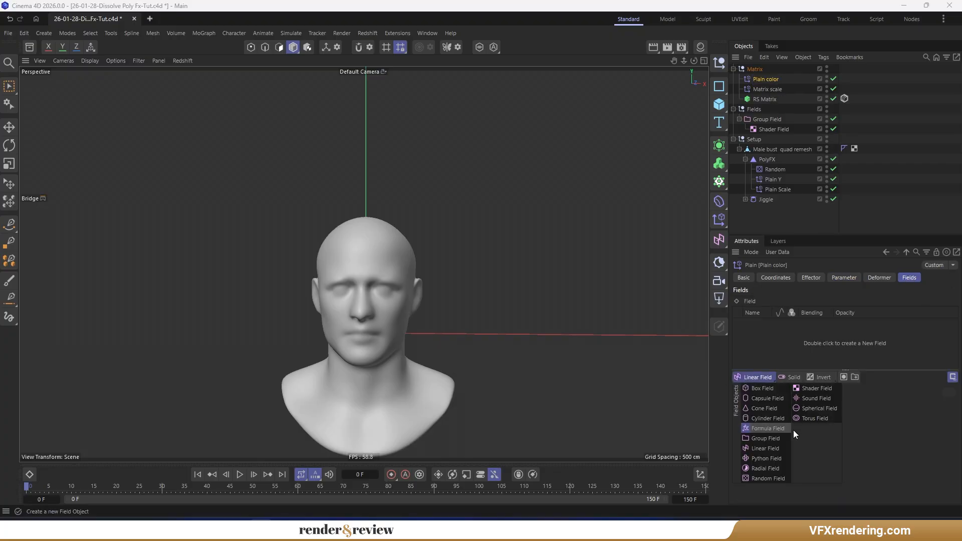
left_click(771, 479)
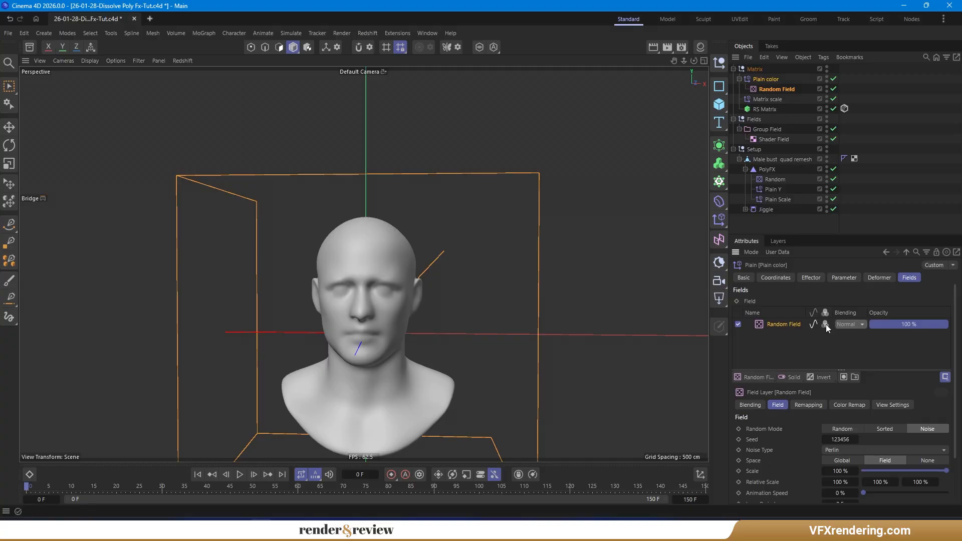
- Set the Random Field's scale to 250% and its animation speed to 100%
left_click_drag(845, 235, 845, 121)
left_click(826, 87)
left_click(826, 87)
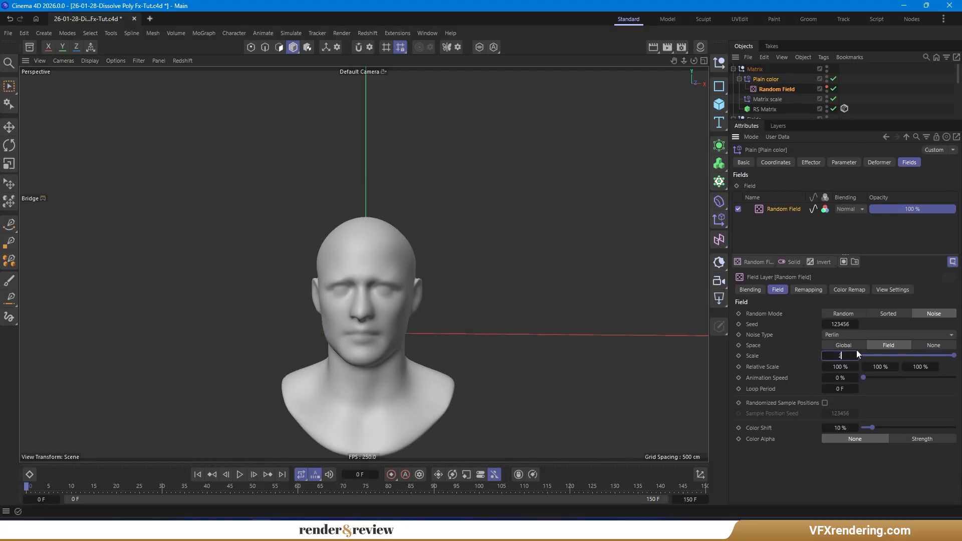
key("Return")
left_click_drag(863, 377, 960, 380)
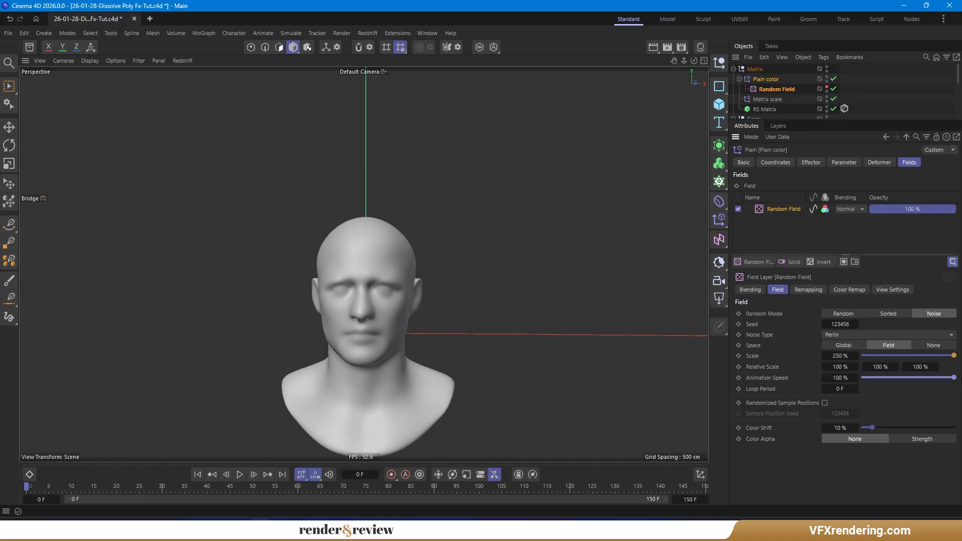
- Set the Random Field's remapping contour mode to Curve
left_click(846, 290)
left_click(807, 290)
left_click(817, 485)
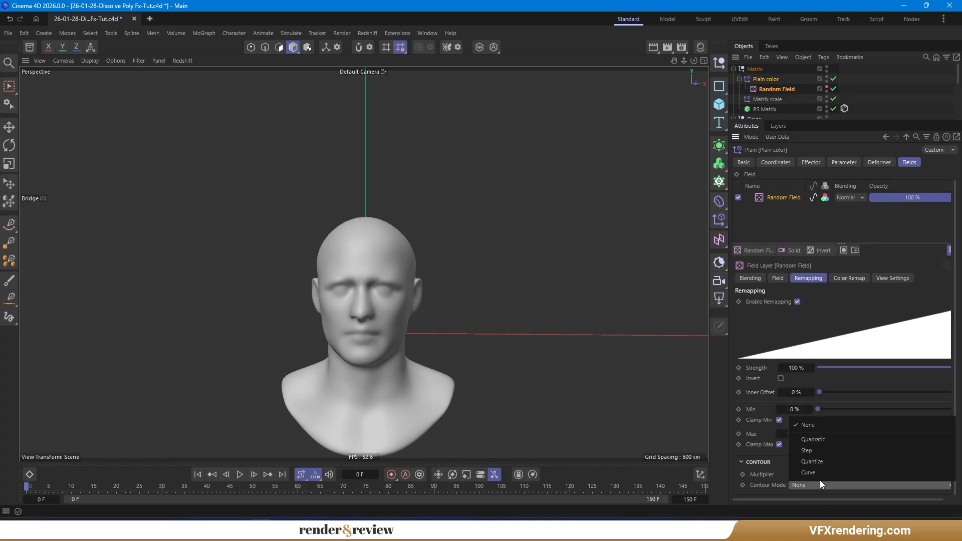
left_click(829, 474)
- Switch the Random Field's color remap mode to Gradient
left_click(841, 287)
left_click(801, 313)
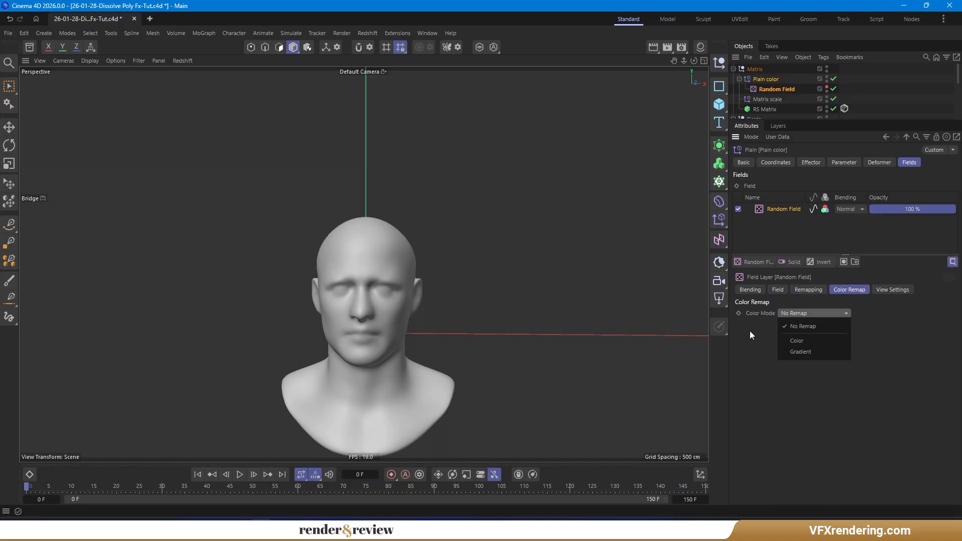
left_click(807, 351)
- Preview the animation and apply a magenta-to-white gradient preset to the color remap
left_click(240, 474)
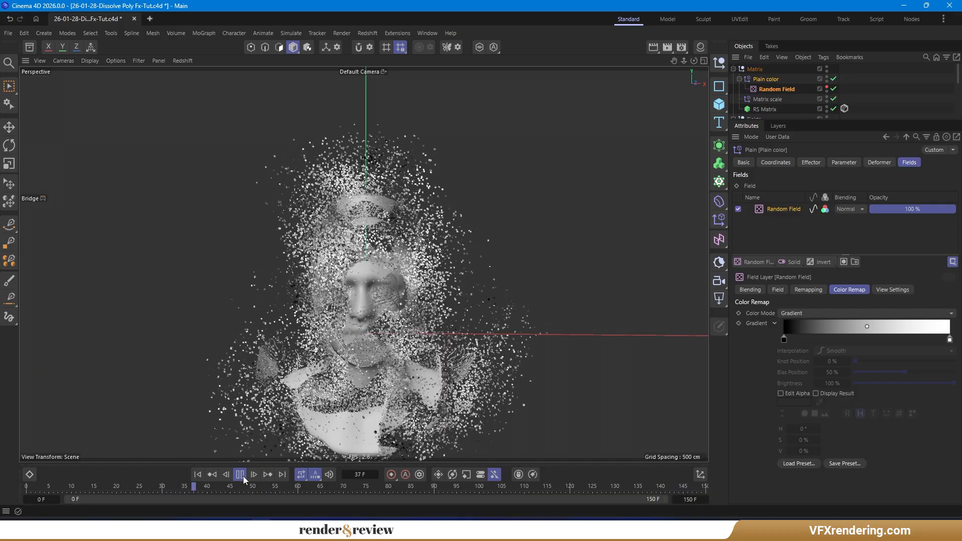
left_click(243, 479)
middle_click_drag(408, 306, 405, 282, "alt")
left_click(797, 463)
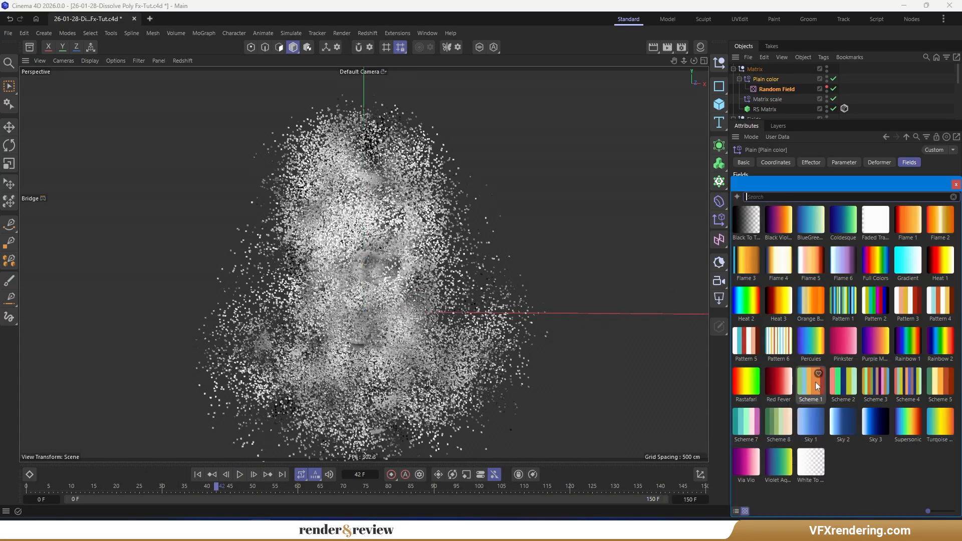
left_click(943, 350)
left_click(197, 475)
left_click(239, 475)
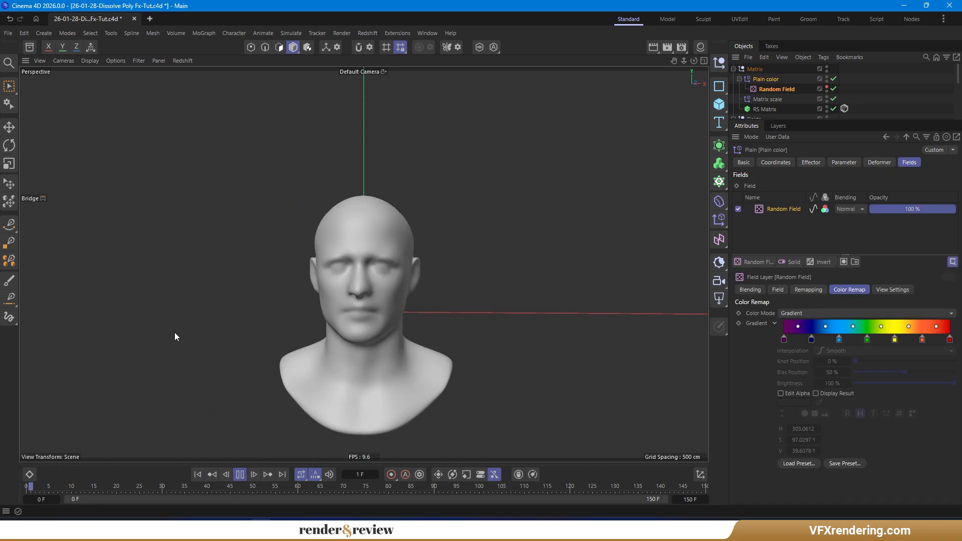
left_click(810, 464)
left_click(752, 466)
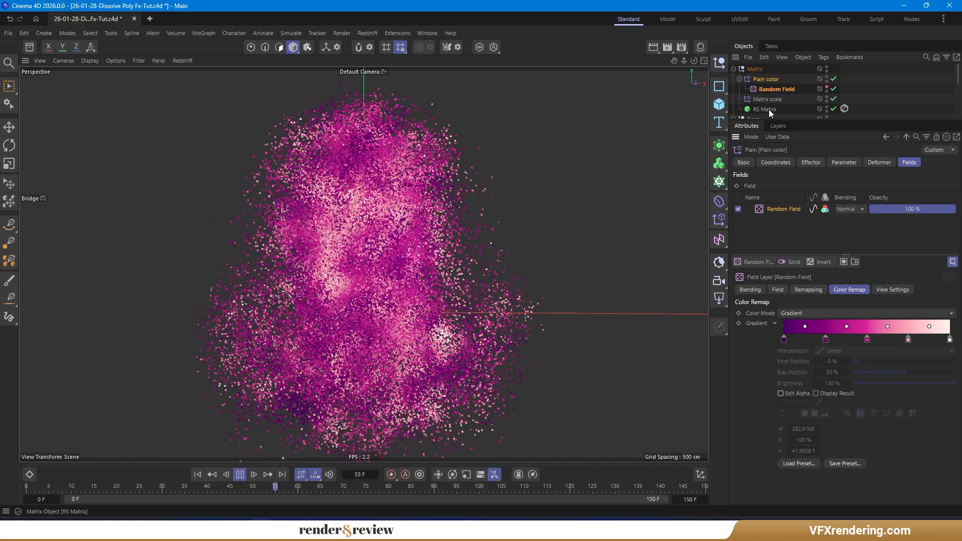
- Reduce the RS Matrix's draw size to 0.5 cm
left_click(766, 109)
left_click(795, 210)
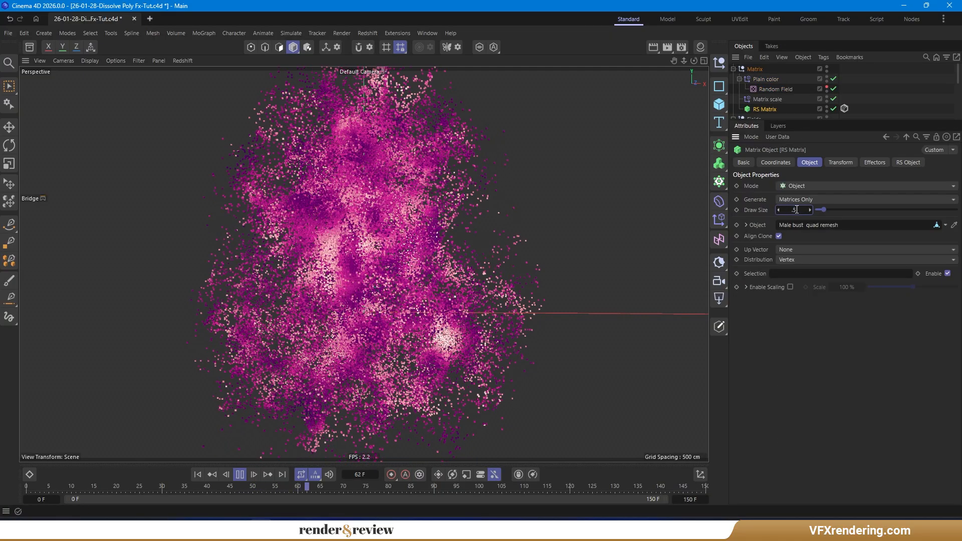
type("0.5")
key("Return")
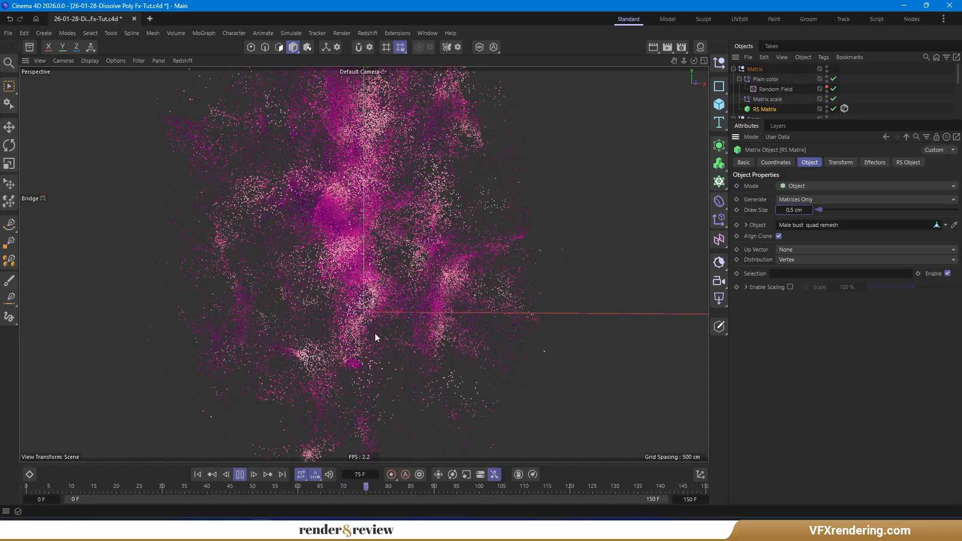
- Inspect the Jiggle deformer's force settings
scroll(374, 336, "down", 2)
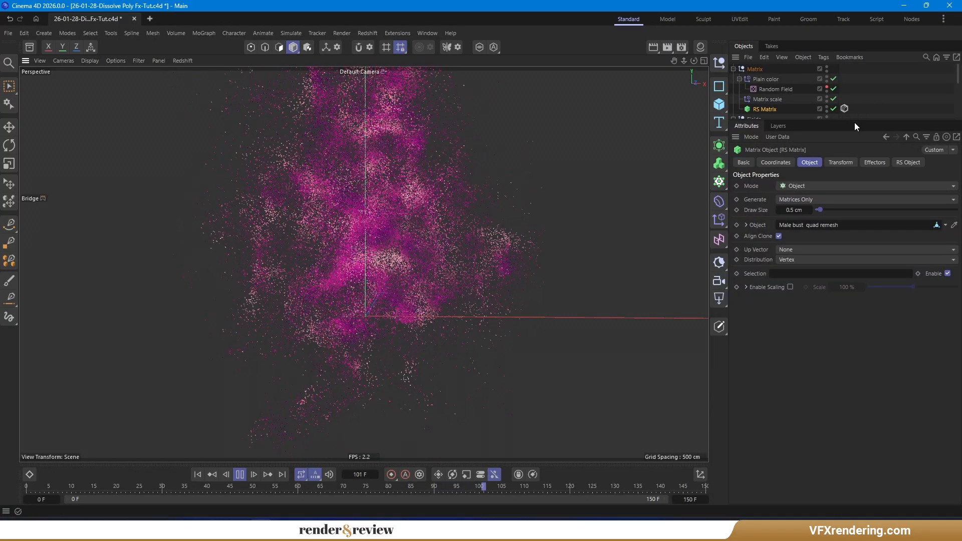
left_click_drag(855, 120, 847, 237)
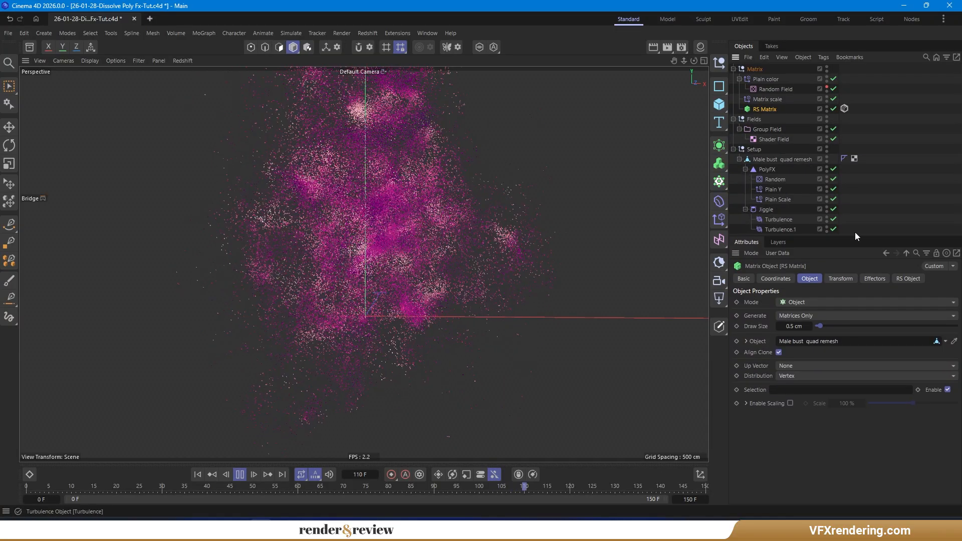
left_click(765, 209)
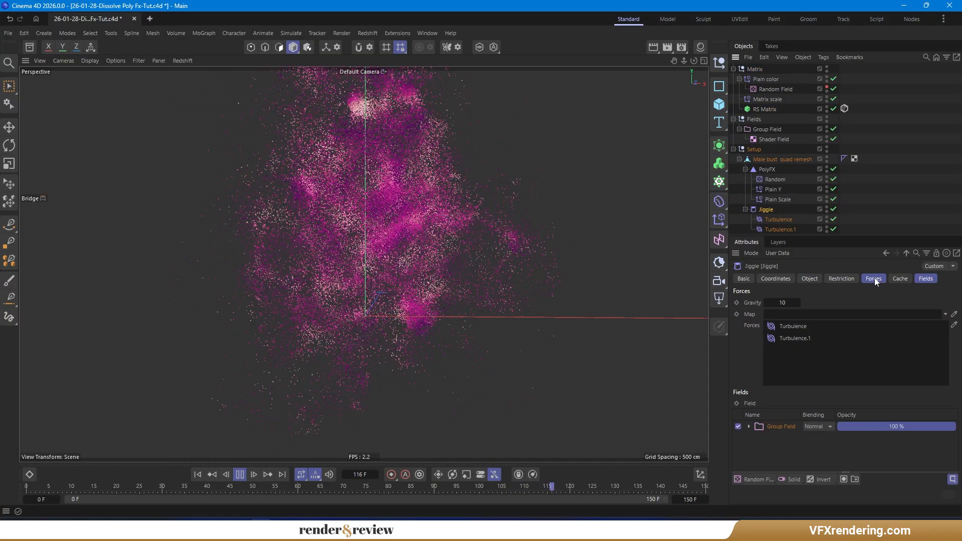
left_click(873, 278)
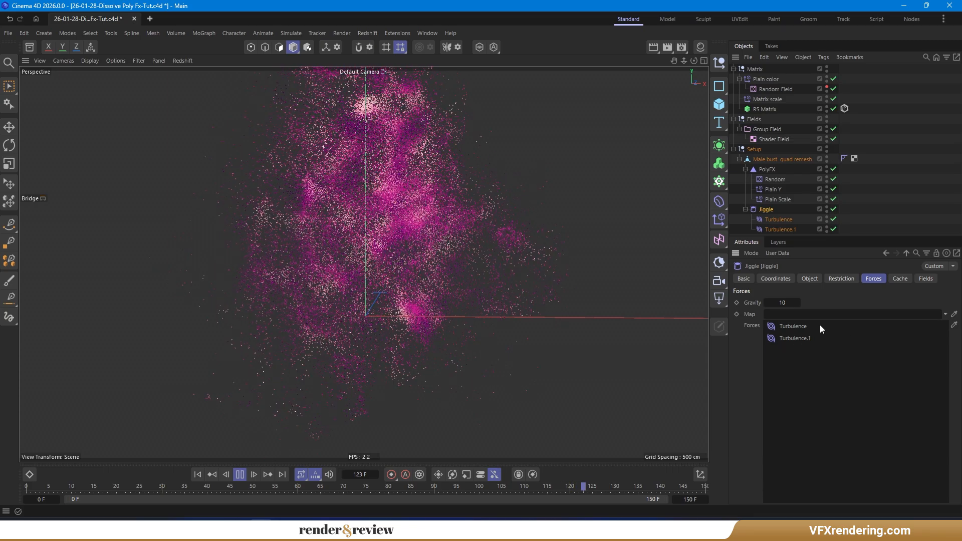